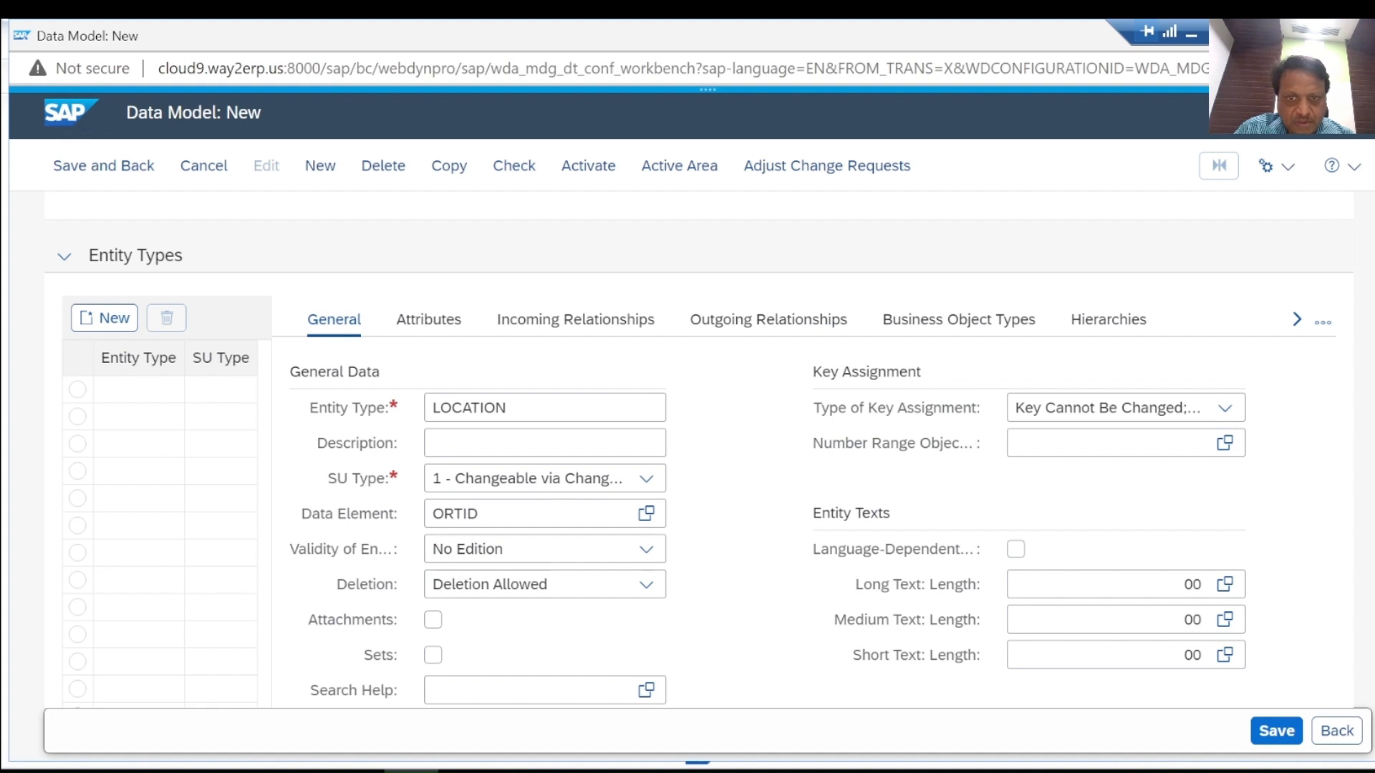
Review the general data, key assignment, text, hierarchy and reuse settings of the LOCATION entity type.
{"action": "scroll", "coordinate": [688, 444], "scroll_direction": "up", "scroll_amount": 1}
{"action": "scroll", "coordinate": [687, 444], "scroll_direction": "down", "scroll_amount": 3}
{"action": "scroll", "coordinate": [687, 444], "scroll_direction": "down", "scroll_amount": 2}
{"action": "scroll", "coordinate": [687, 444], "scroll_direction": "up", "scroll_amount": 4}
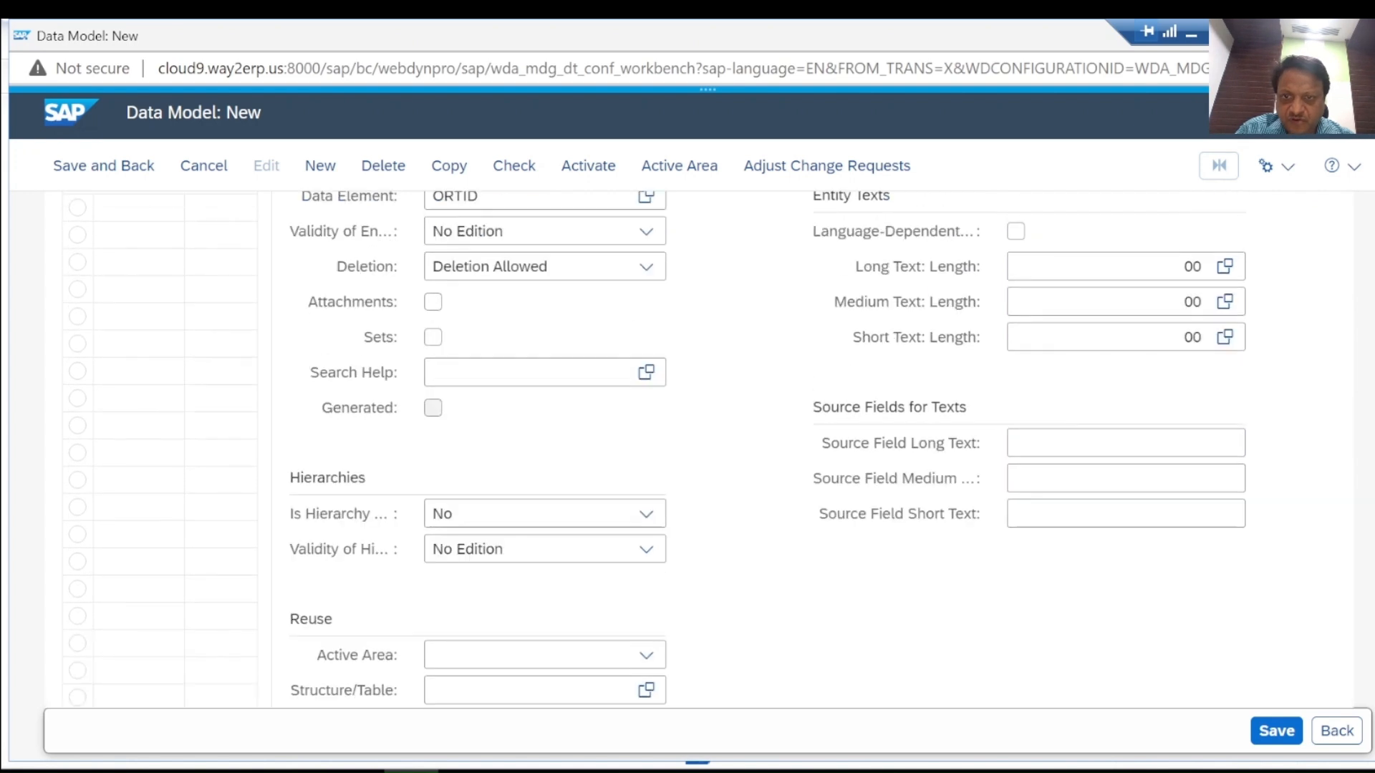
{"action": "scroll", "coordinate": [688, 444], "scroll_direction": "down", "scroll_amount": 1}
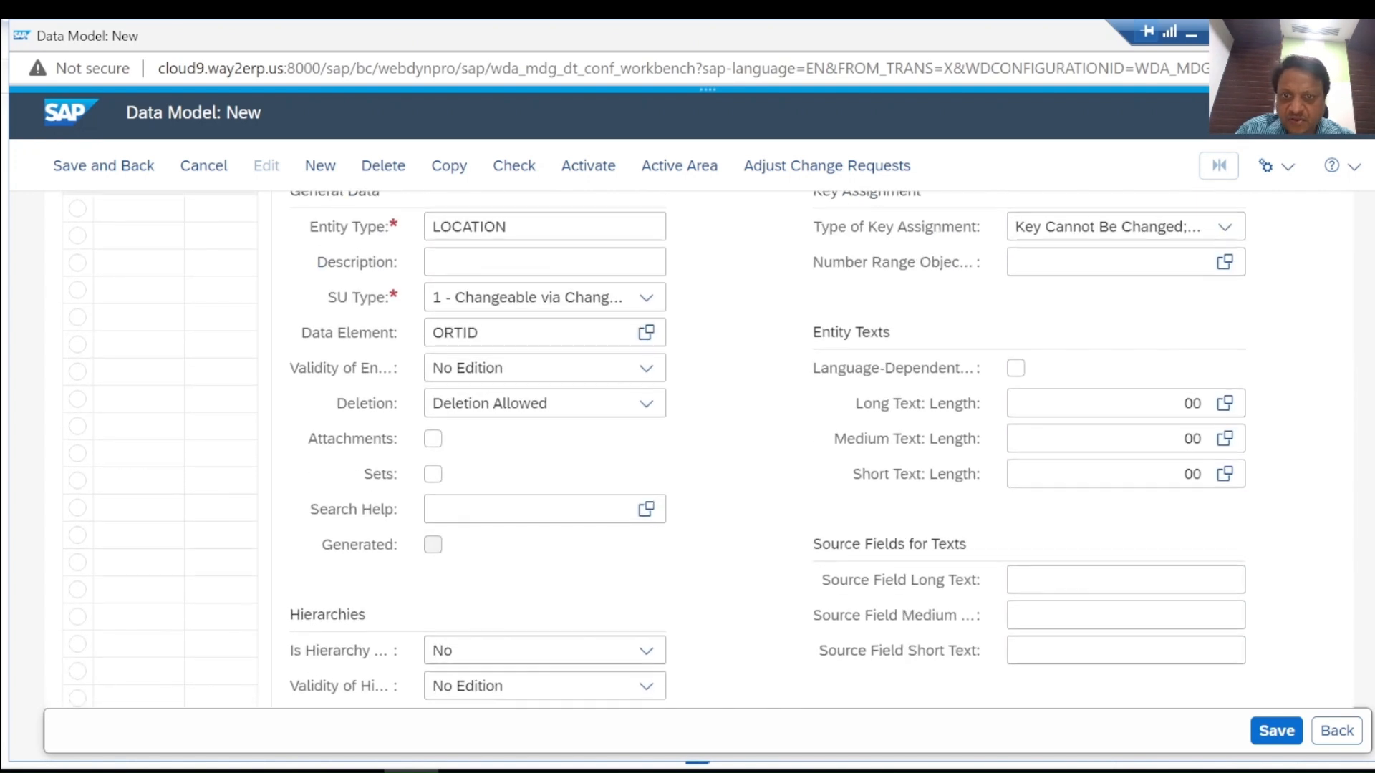
{"action": "scroll", "coordinate": [688, 444], "scroll_direction": "up", "scroll_amount": 3}
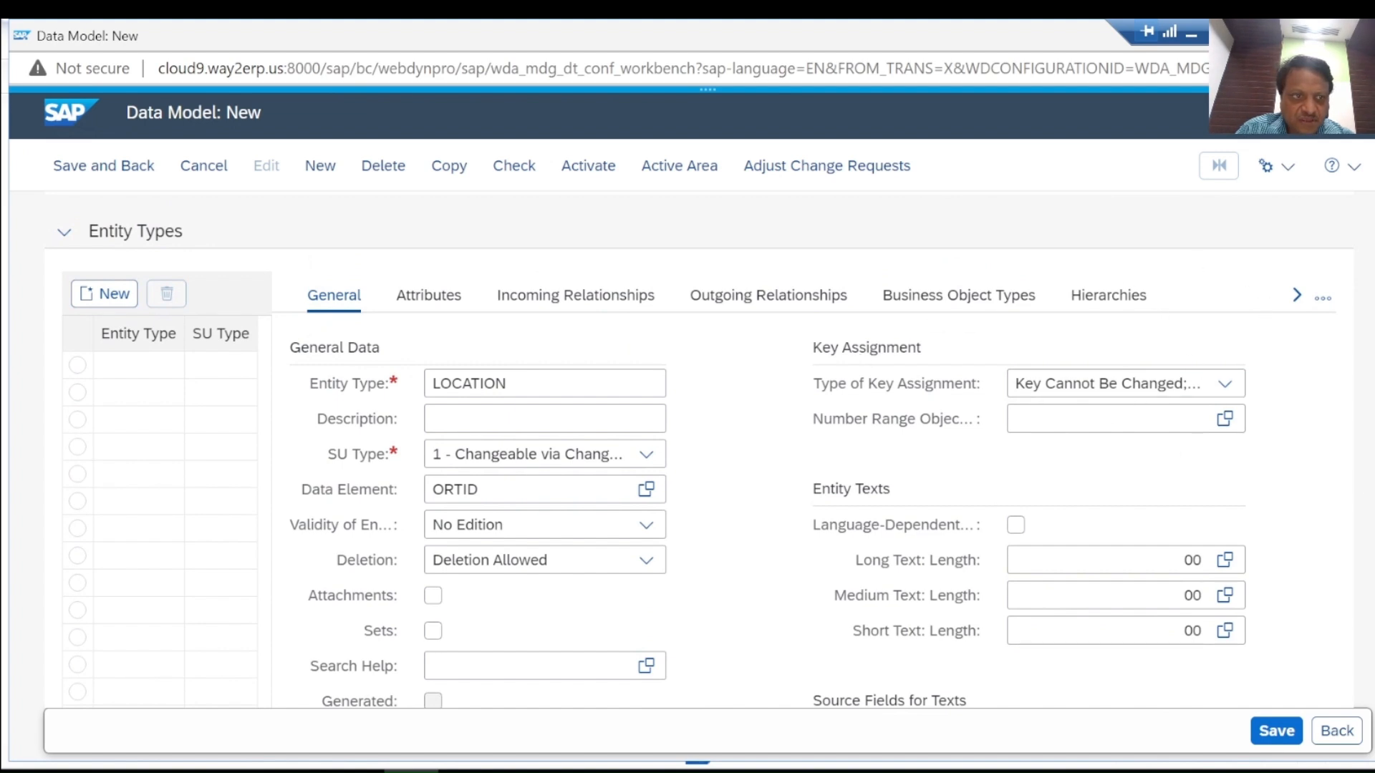
{"action": "scroll", "coordinate": [688, 444], "scroll_direction": "down", "scroll_amount": 5}
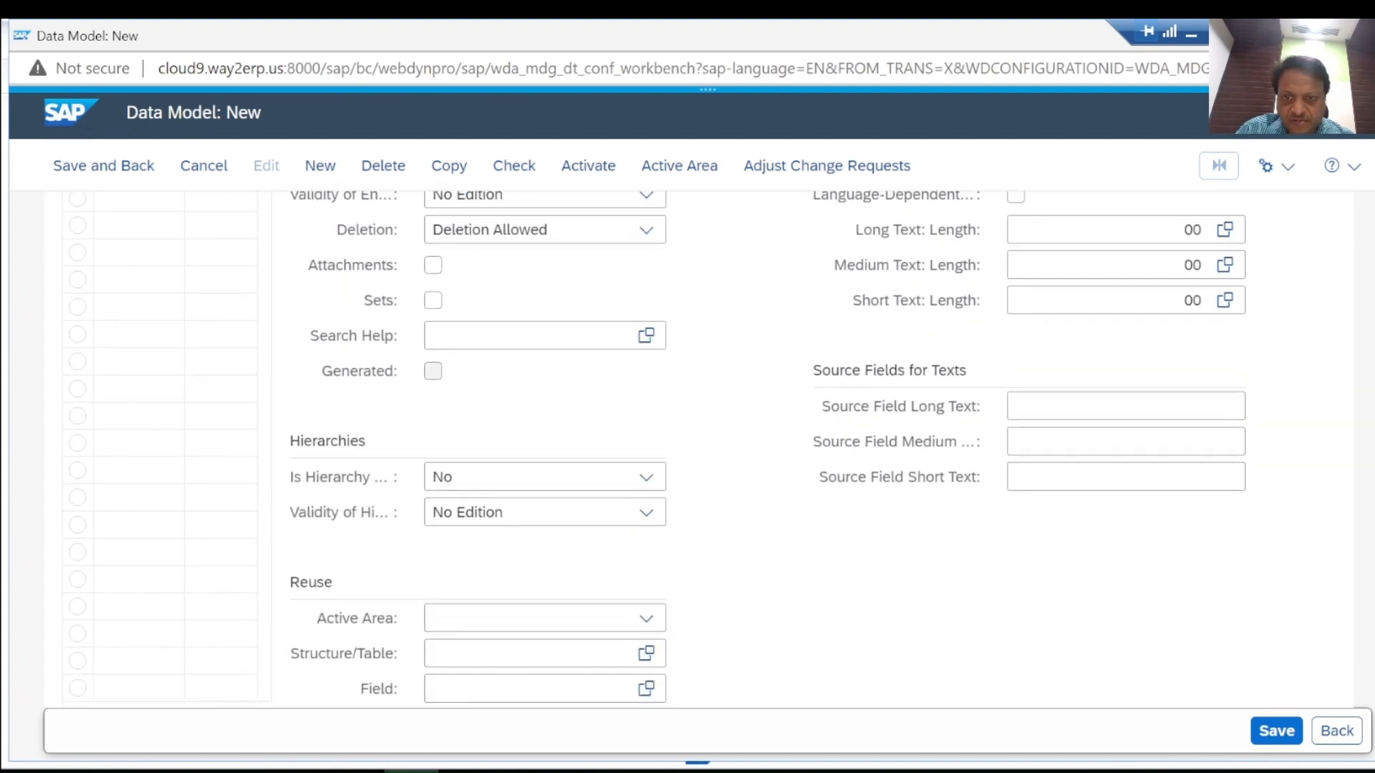
{"action": "scroll", "coordinate": [687, 444], "scroll_direction": "up", "scroll_amount": 6}
{"action": "scroll", "coordinate": [688, 444], "scroll_direction": "down", "scroll_amount": 6}
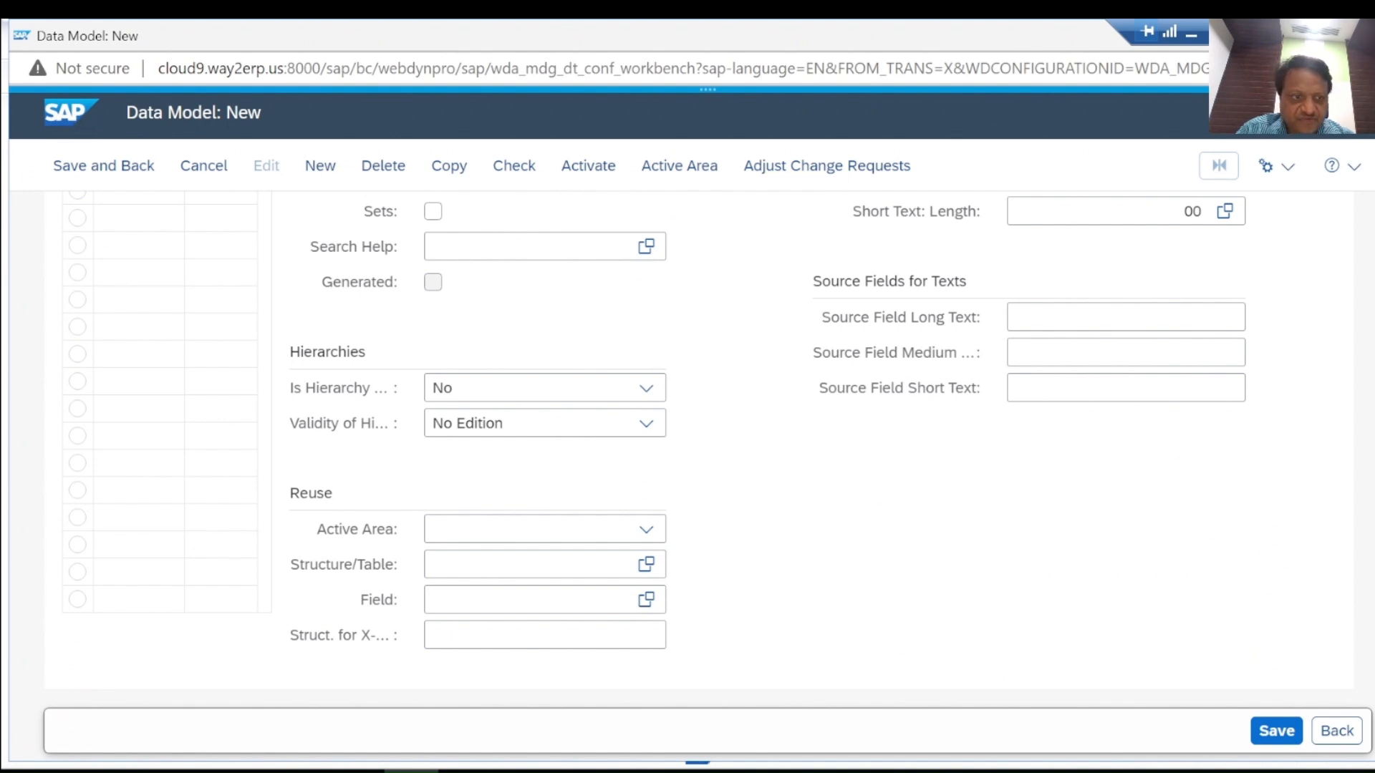
{"action": "scroll", "coordinate": [699, 450], "scroll_direction": "up", "scroll_amount": 10}
{"action": "scroll", "coordinate": [699, 449], "scroll_direction": "up", "scroll_amount": 3}
{"action": "scroll", "coordinate": [699, 450], "scroll_direction": "down", "scroll_amount": 5}
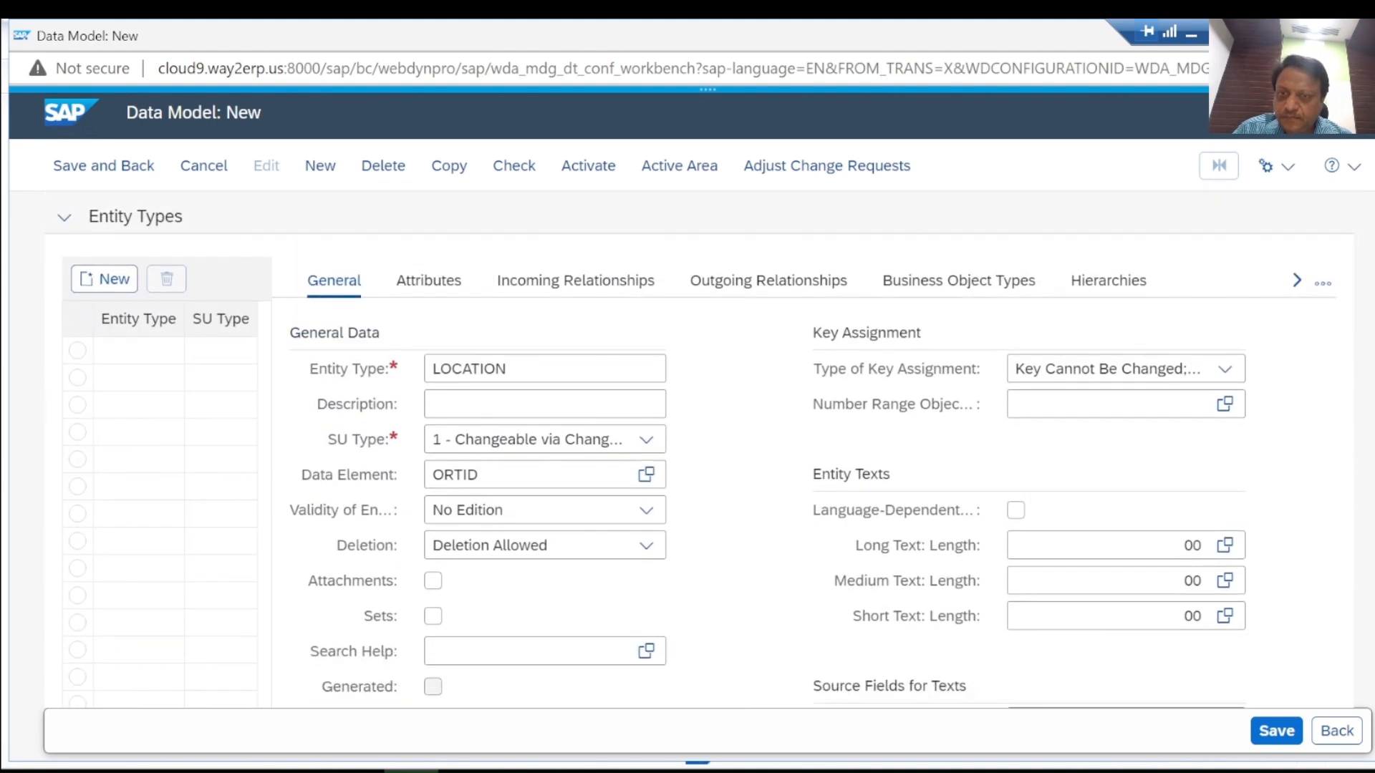
Add the attribute CITY with data element AD_CITY1 to the LOCATION entity type, widening the Attribute and Data Element columns.
{"action": "left_click", "coordinate": [429, 285]}
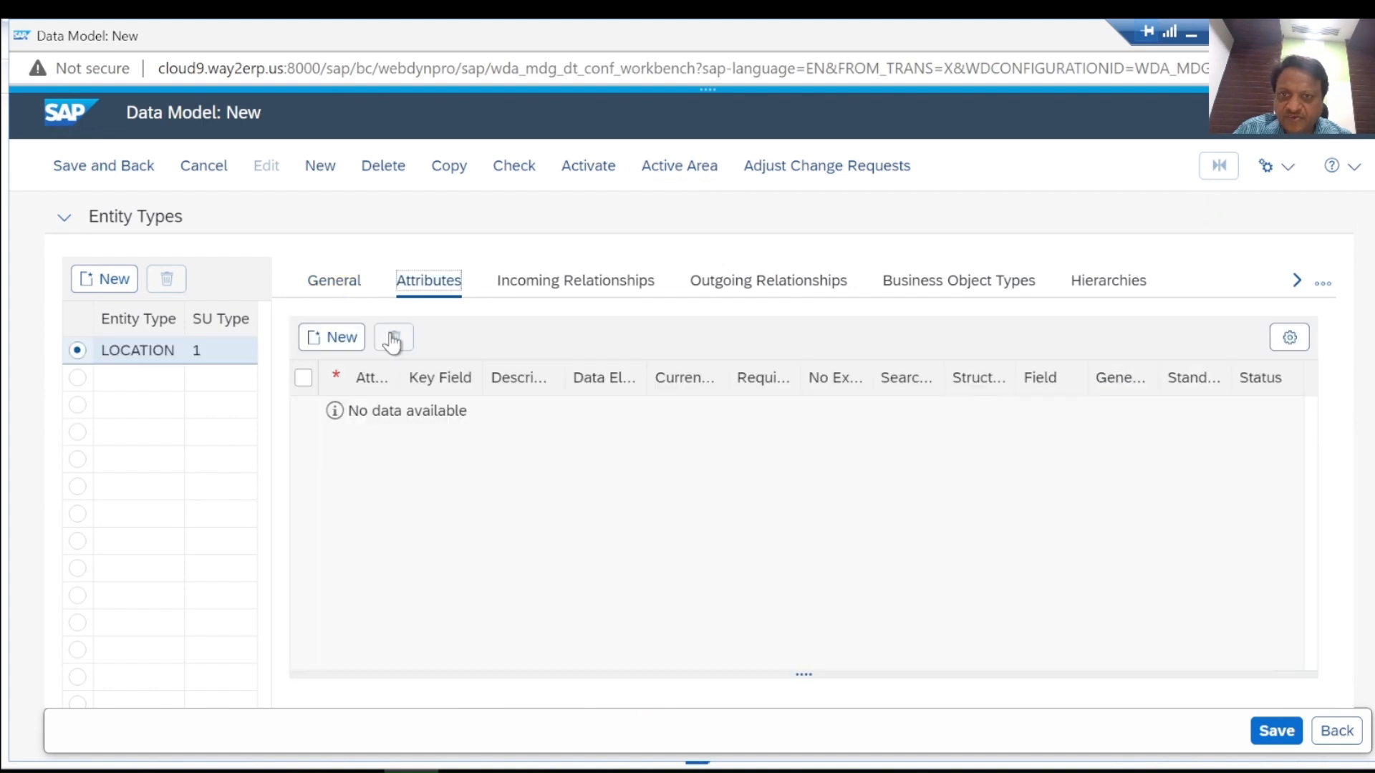
{"action": "left_click", "coordinate": [354, 350]}
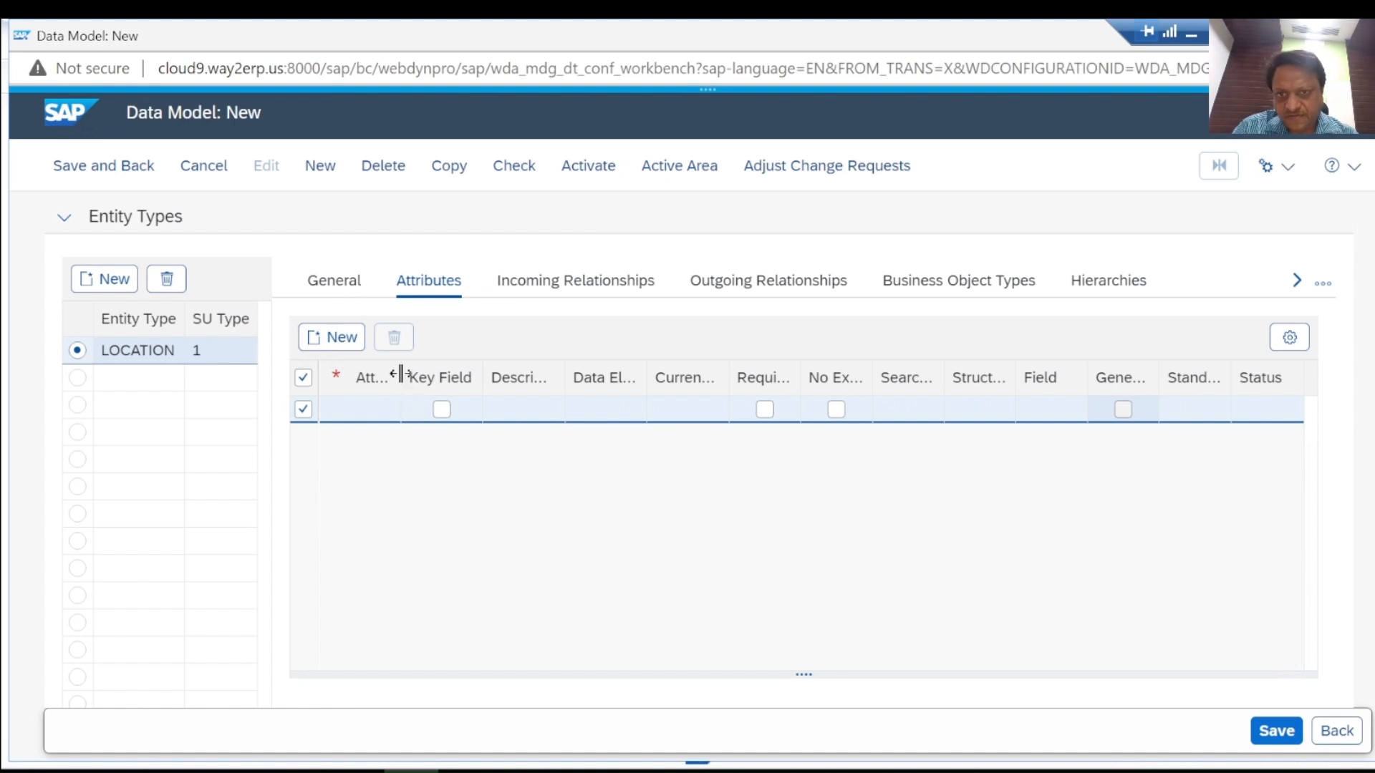
{"action": "left_click_drag", "start_coordinate": [394, 373], "coordinate": [546, 376]}
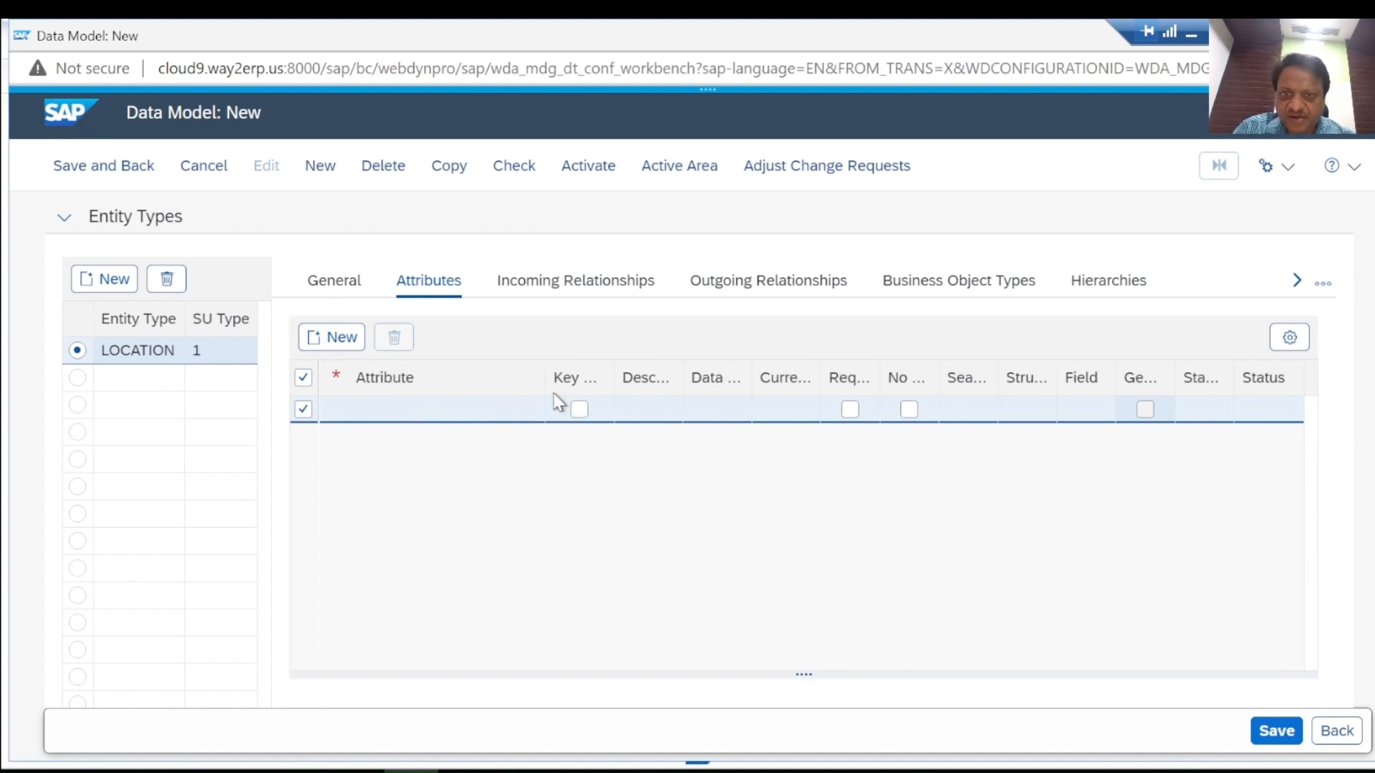
{"action": "left_click", "coordinate": [443, 415]}
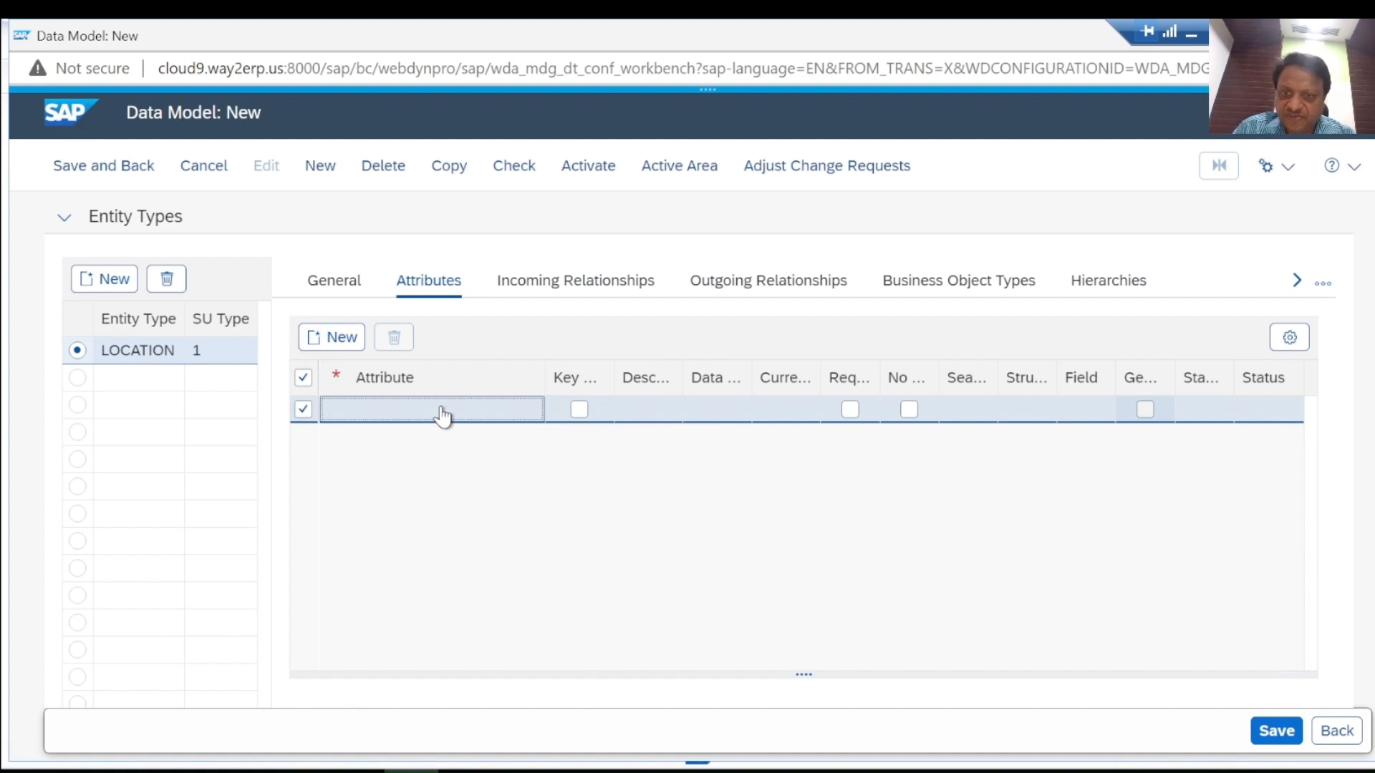
{"action": "type", "text": "CITY"}
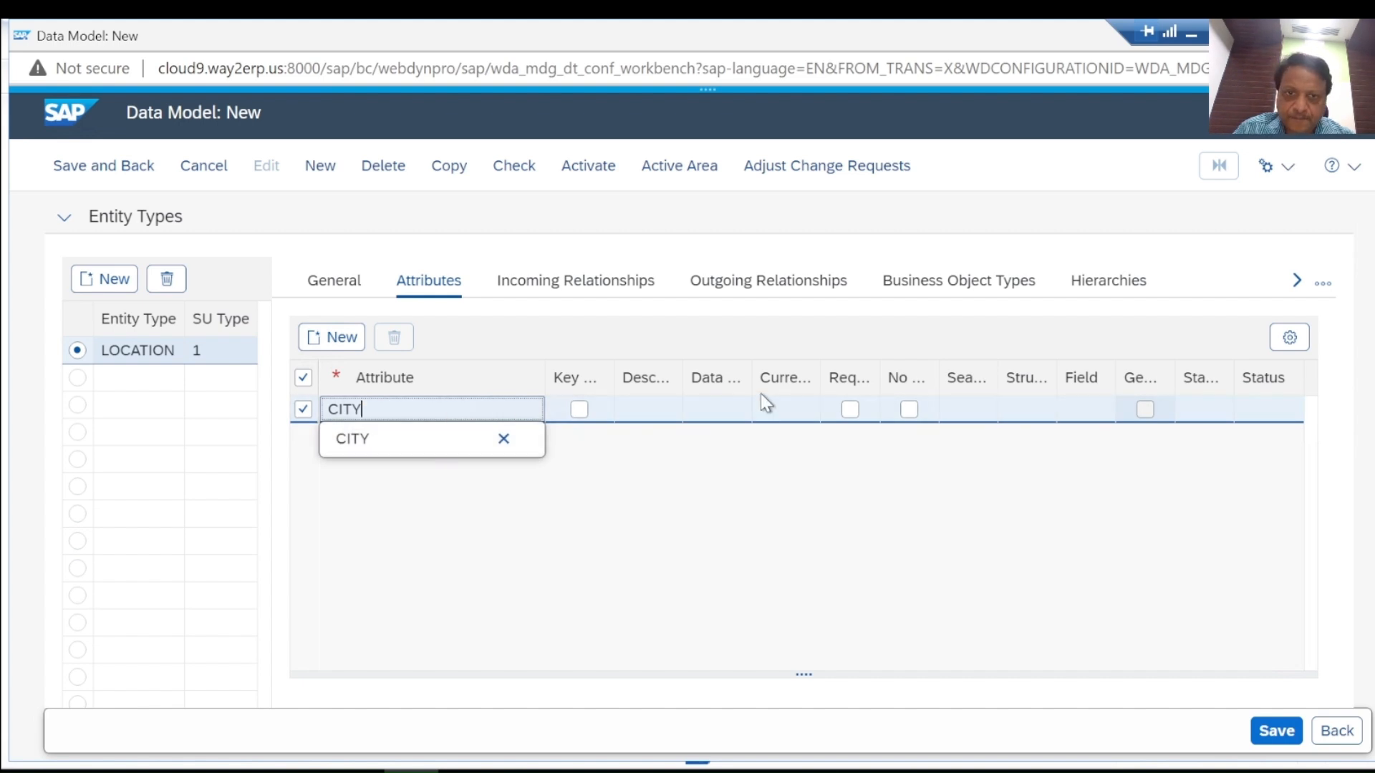
{"action": "left_click_drag", "start_coordinate": [750, 371], "coordinate": [908, 378]}
{"action": "left_click", "coordinate": [731, 413]}
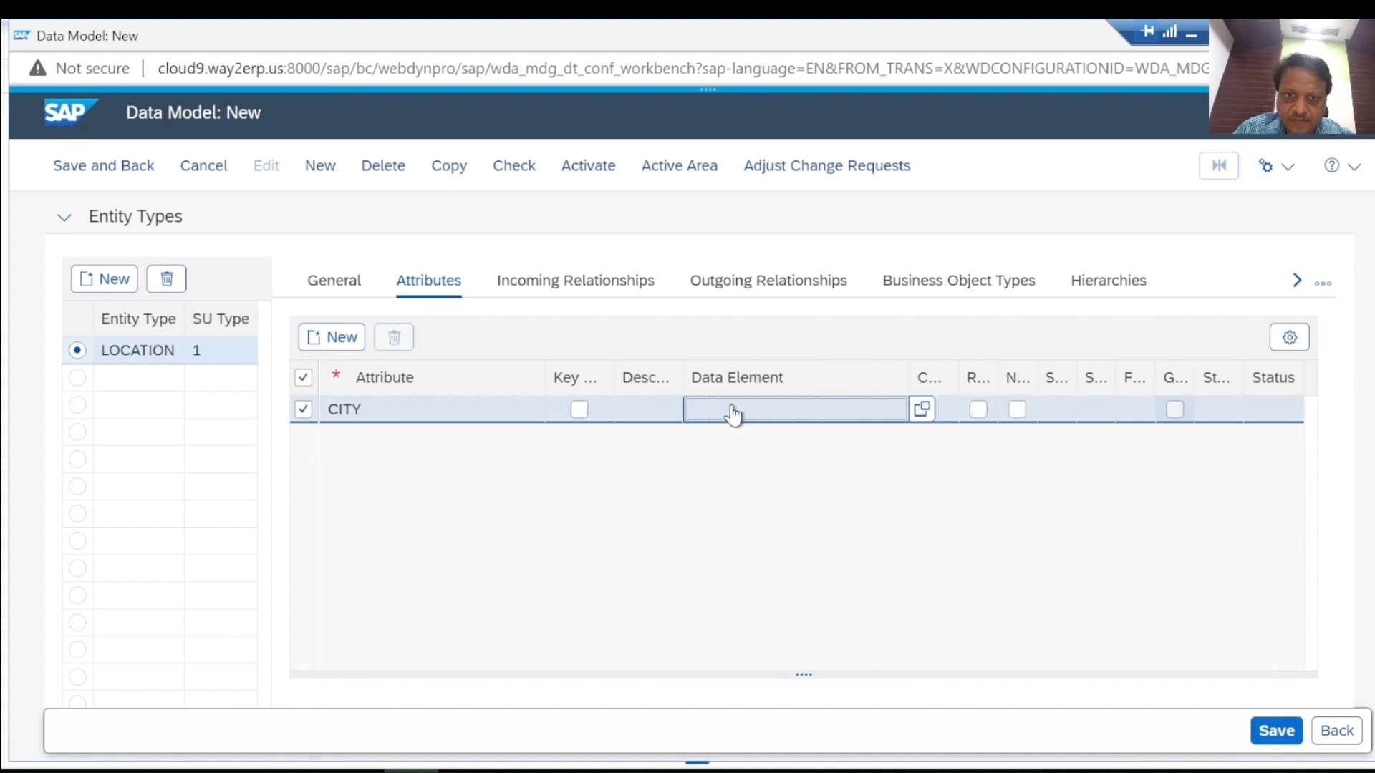
{"action": "type", "text": "AD_CITY"}
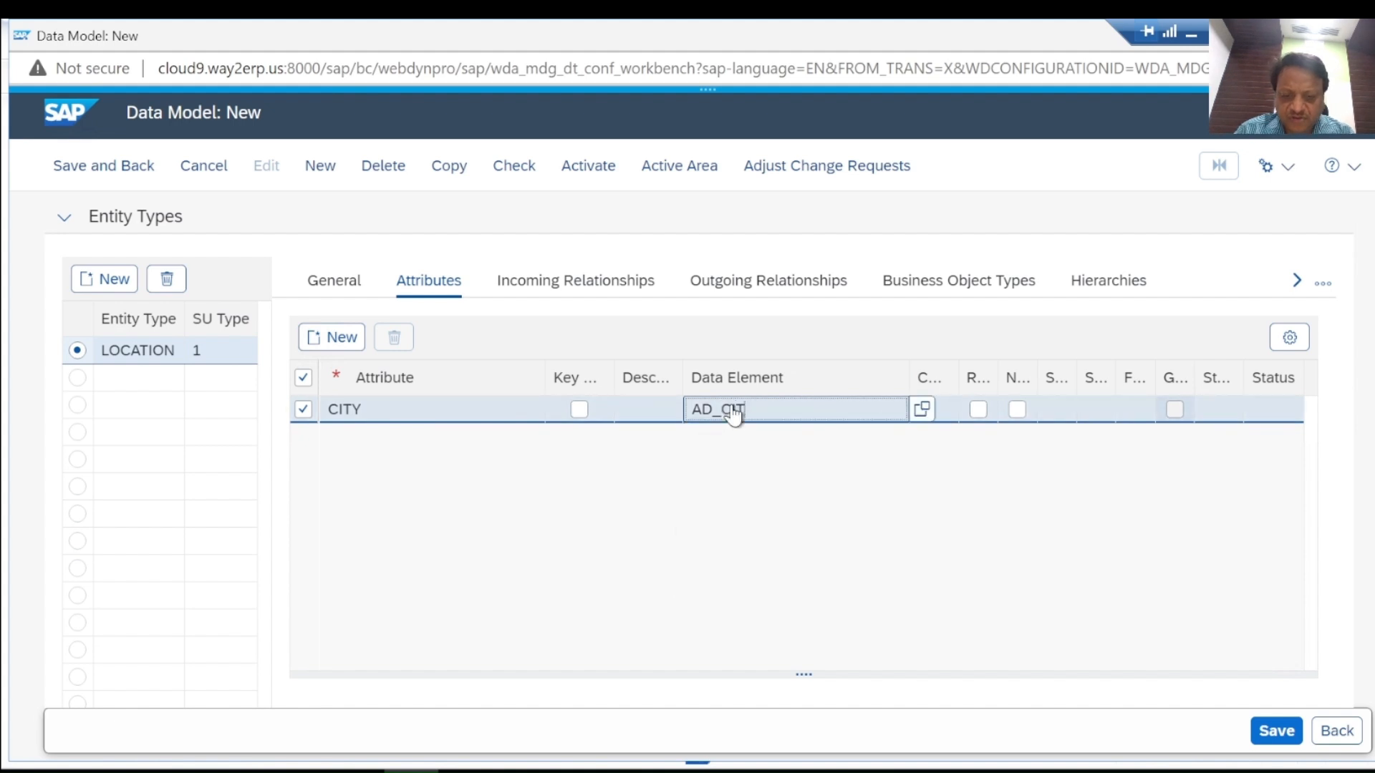
{"action": "type", "text": "1"}
{"action": "left_click", "coordinate": [785, 534]}
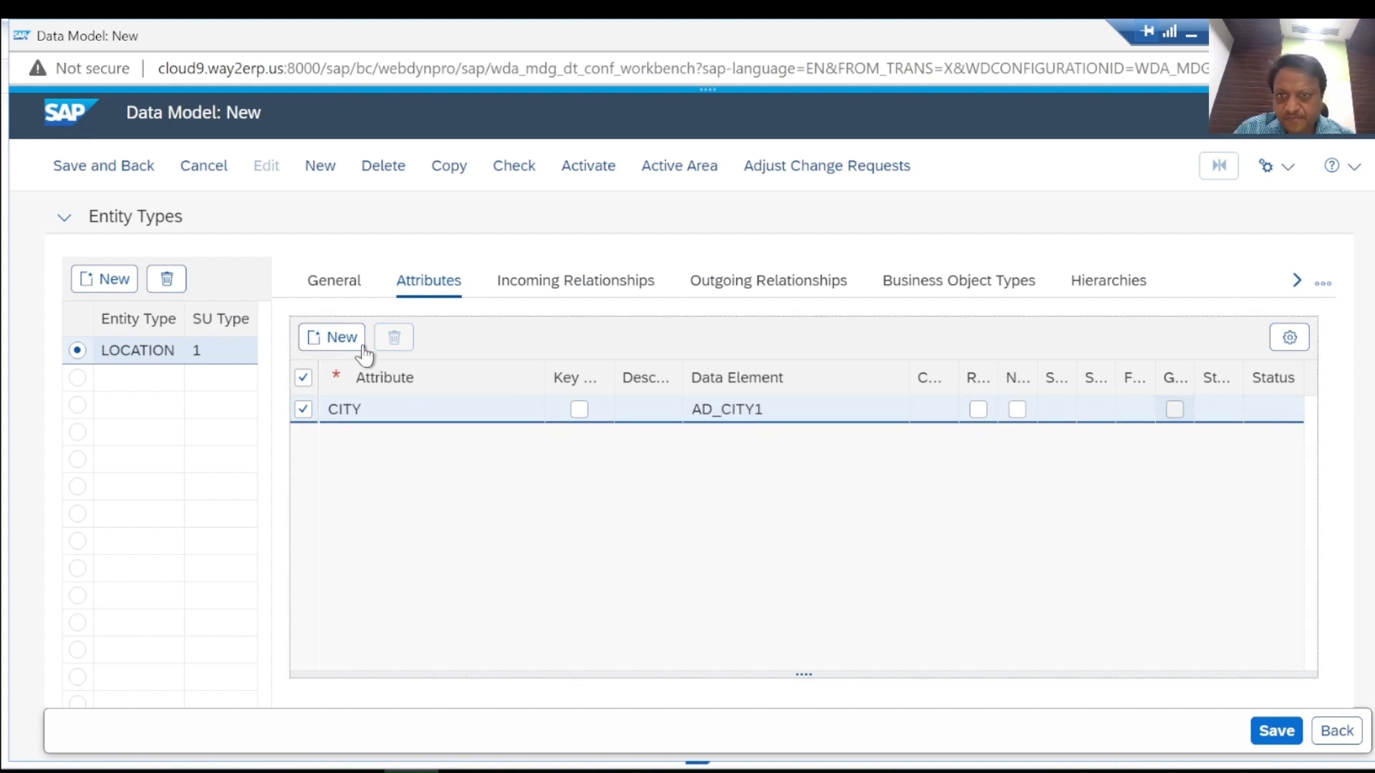
Add the attribute COUNTRY with data element LAND1 to the LOCATION entity type.
{"action": "left_click", "coordinate": [331, 337]}
{"action": "left_click", "coordinate": [376, 443]}
{"action": "type", "text": "COUNTRY"}
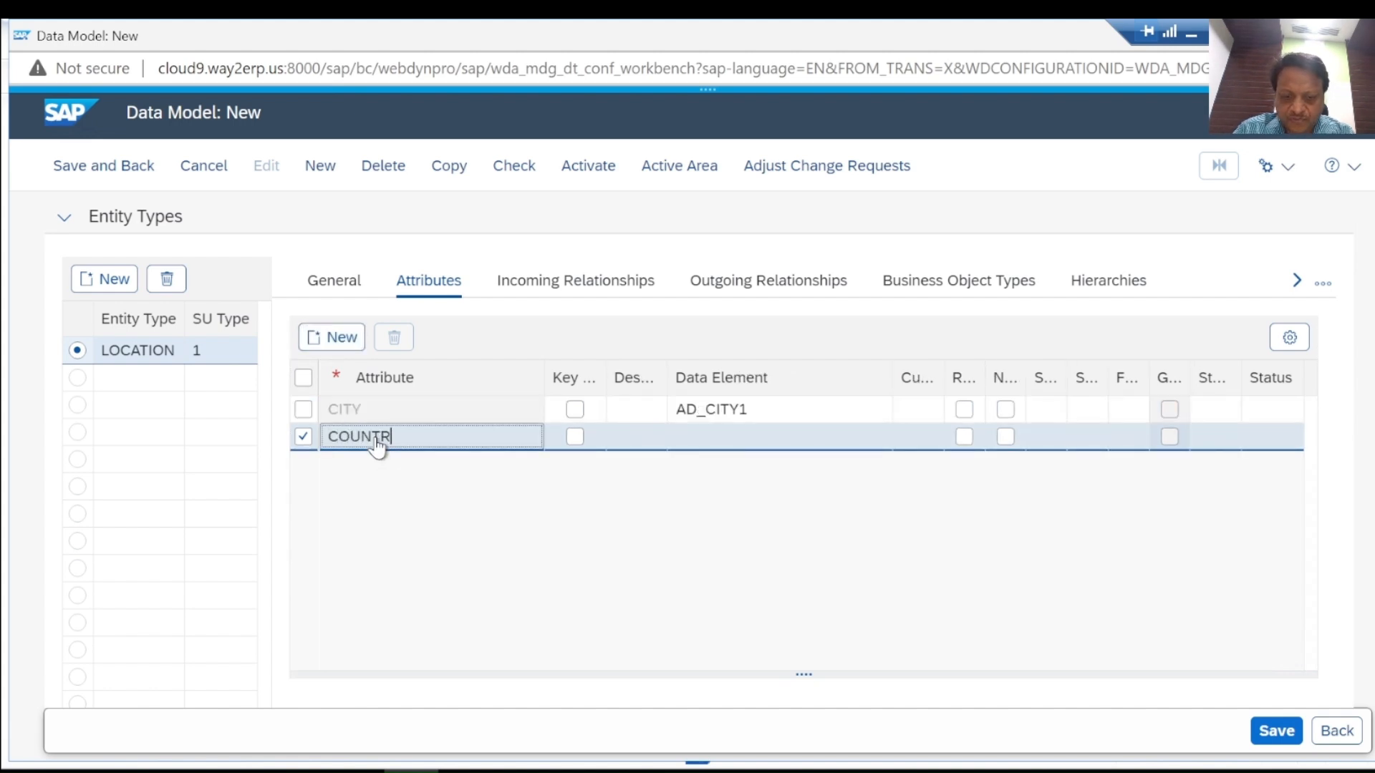
{"action": "left_click", "coordinate": [642, 538]}
{"action": "left_click", "coordinate": [724, 440]}
{"action": "type", "text": "LAND1"}
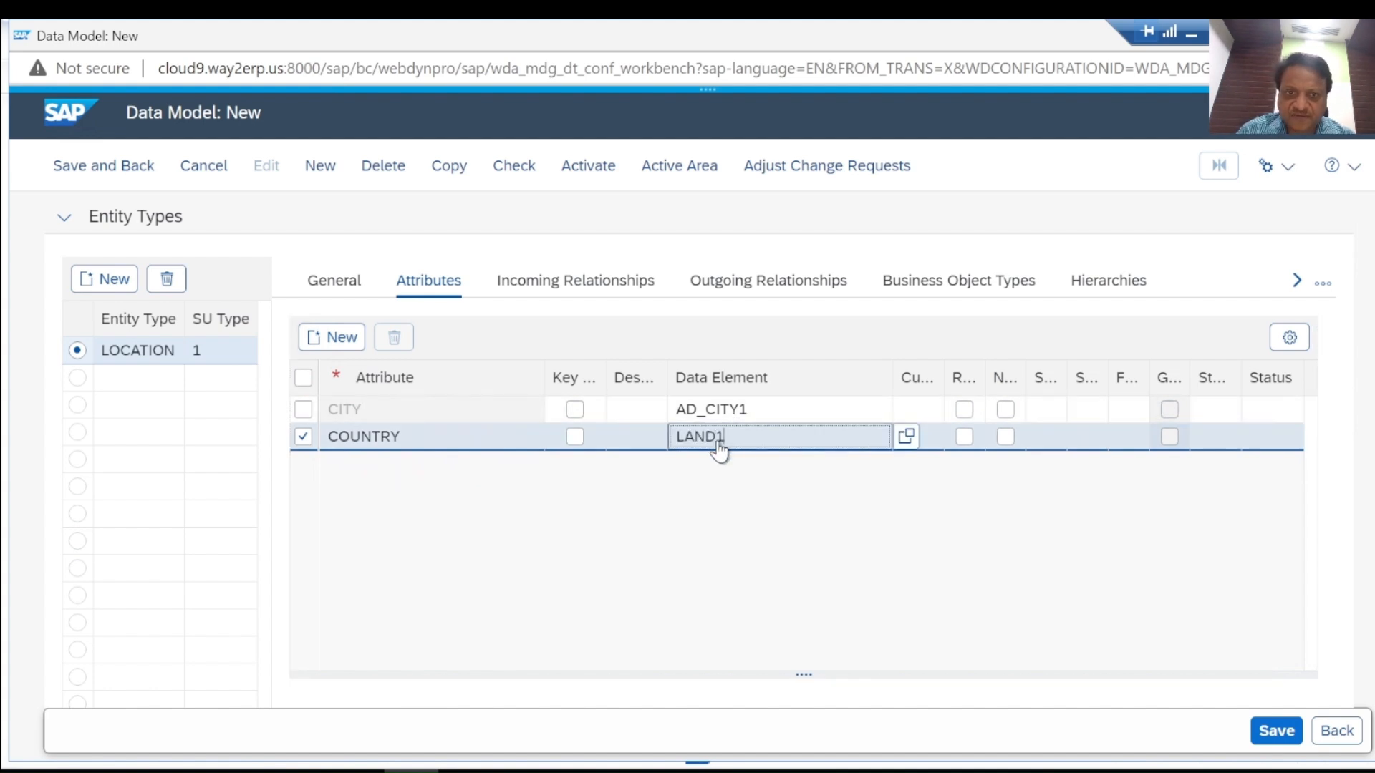
{"action": "left_click", "coordinate": [385, 539]}
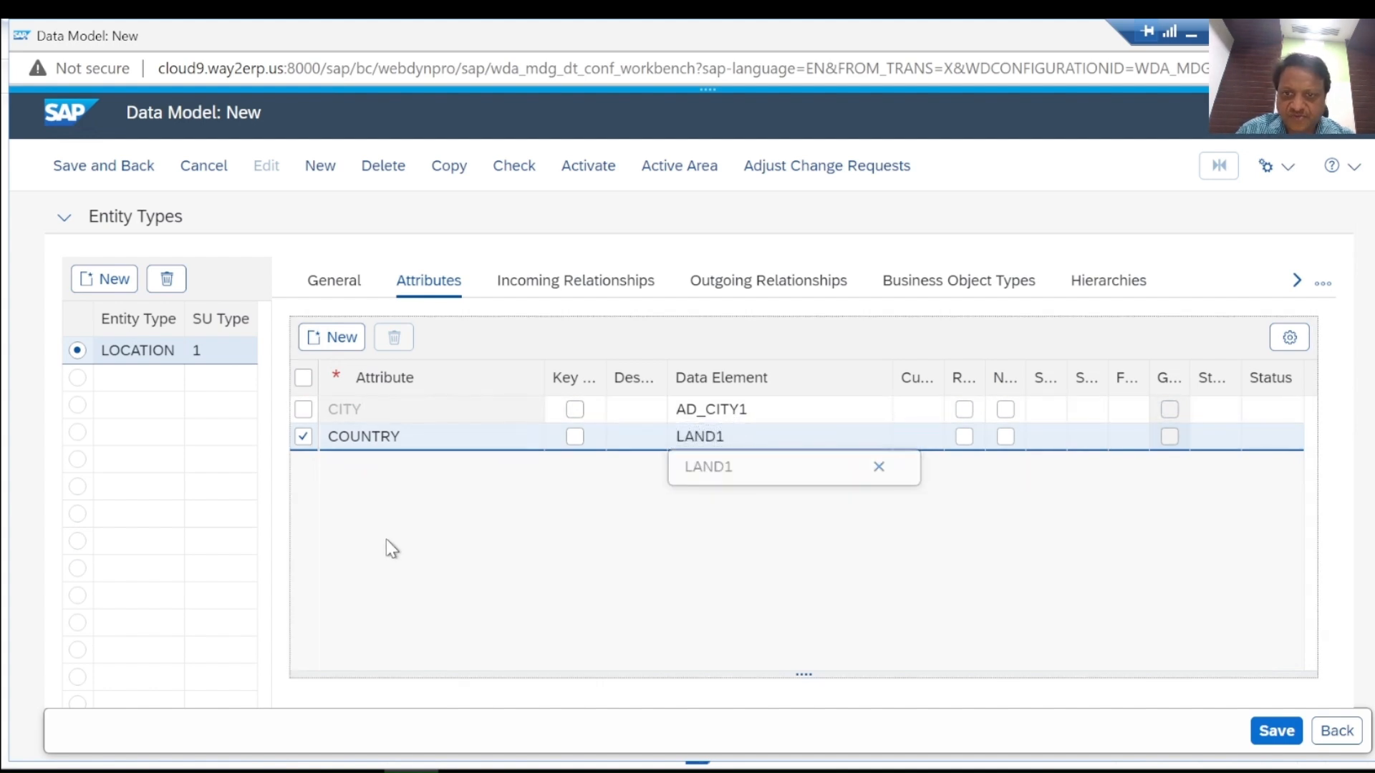
Add the attribute NAME with data element AD_NAME1 to the LOCATION entity type.
{"action": "left_click", "coordinate": [351, 350]}
{"action": "left_click", "coordinate": [382, 469]}
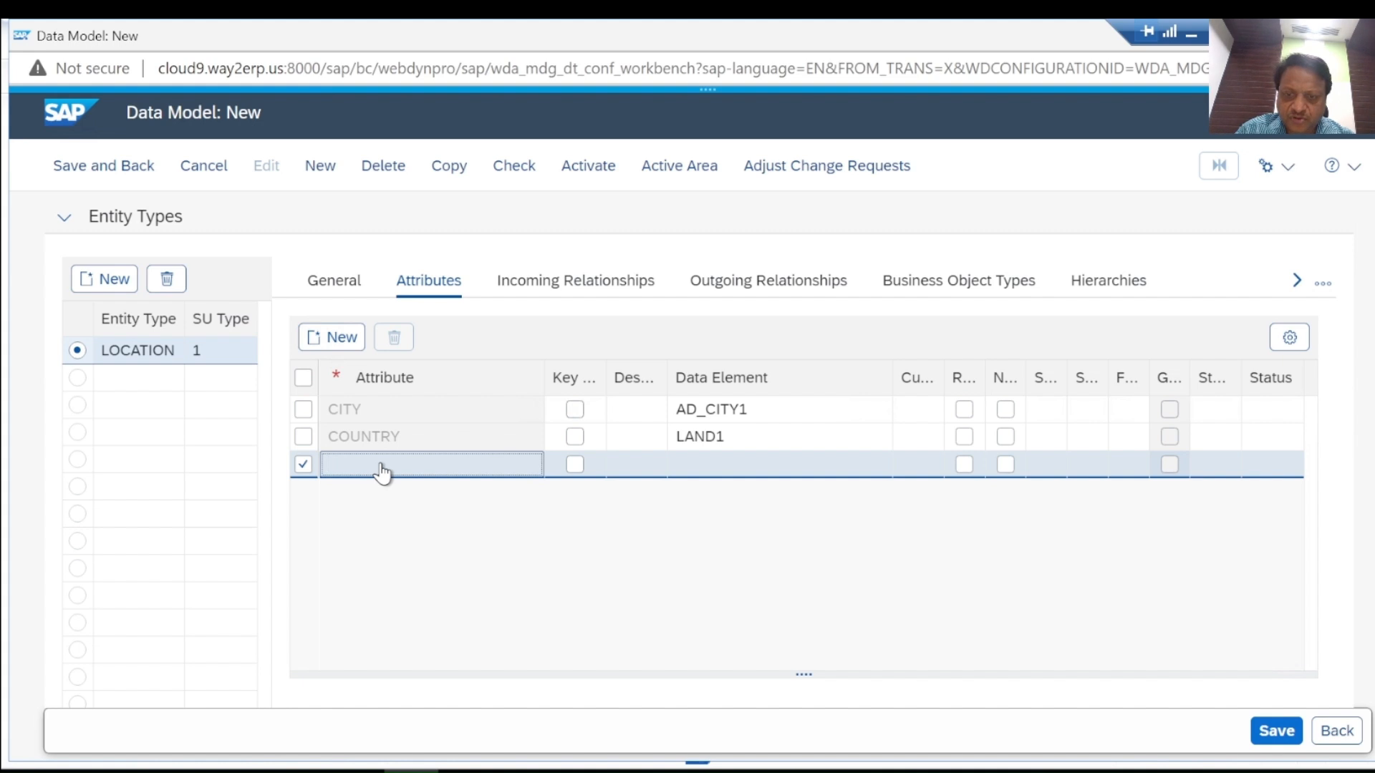
{"action": "type", "text": "NMAE"}
{"action": "key", "text": "BackSpace"}
{"action": "key", "text": "BackSpace"}
{"action": "type", "text": "AME"}
{"action": "left_click", "coordinate": [709, 467]}
{"action": "type", "text": "AD_NAME1"}
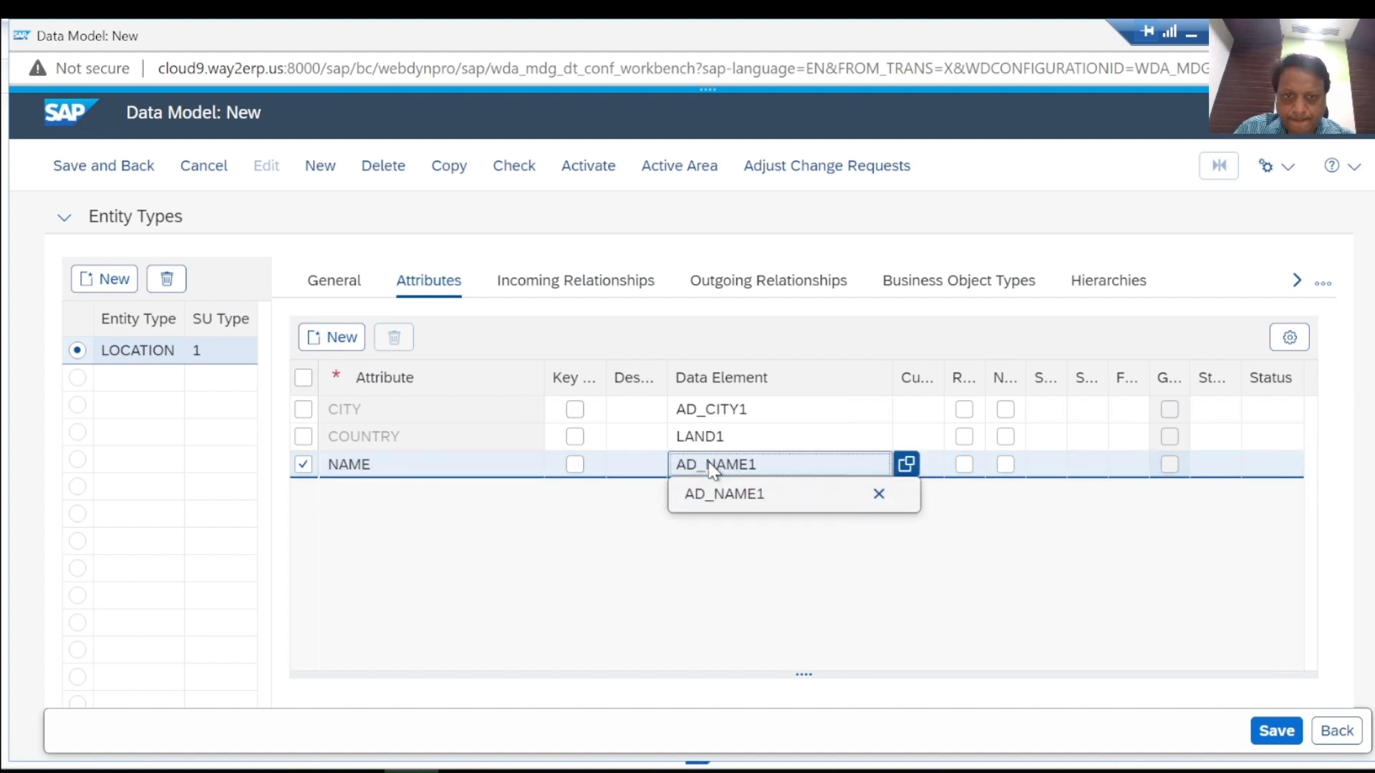
{"action": "left_click", "coordinate": [542, 542]}
Add the attribute DESCR with data element AD_REMARK to the LOCATION entity type.
{"action": "left_click", "coordinate": [331, 339]}
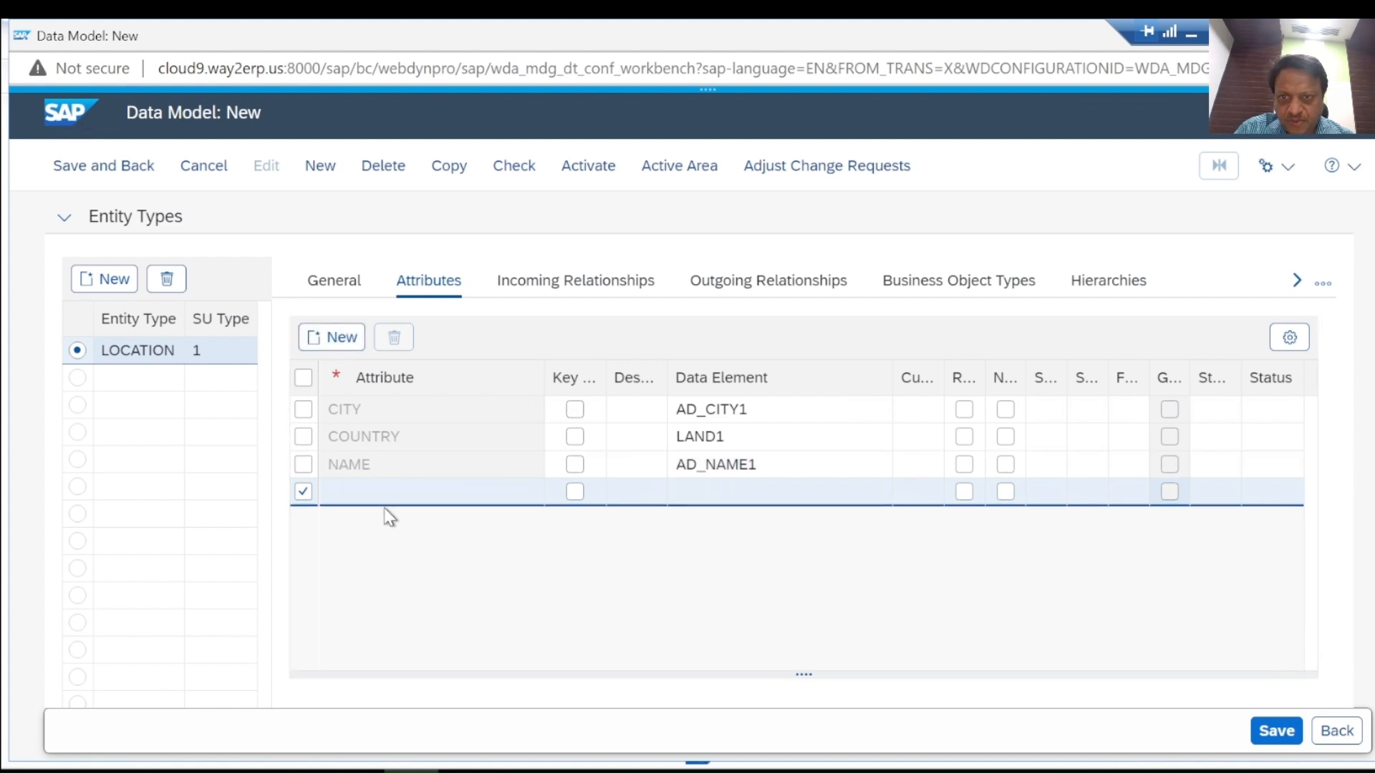
{"action": "left_click", "coordinate": [384, 502]}
{"action": "type", "text": "D"}
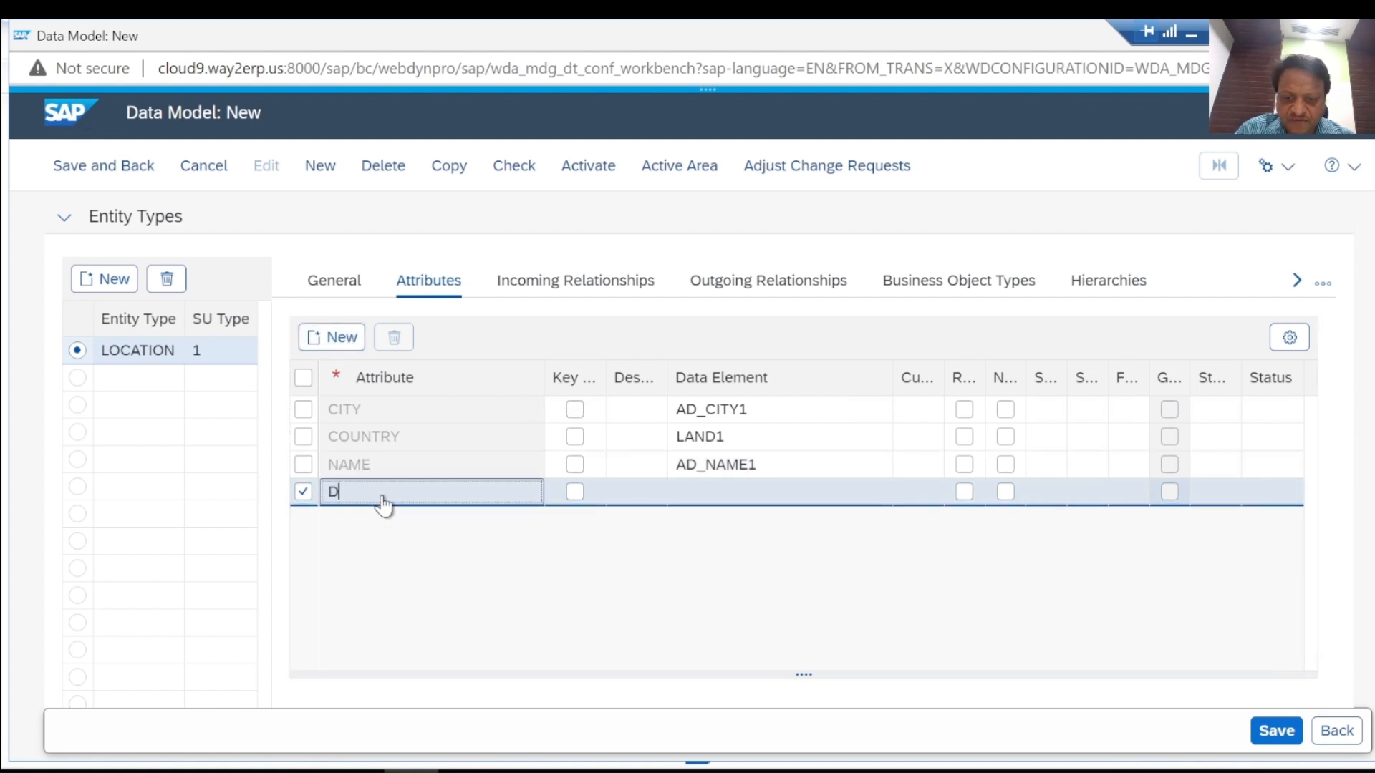
{"action": "type", "text": "ESCR"}
{"action": "left_click", "coordinate": [738, 495]}
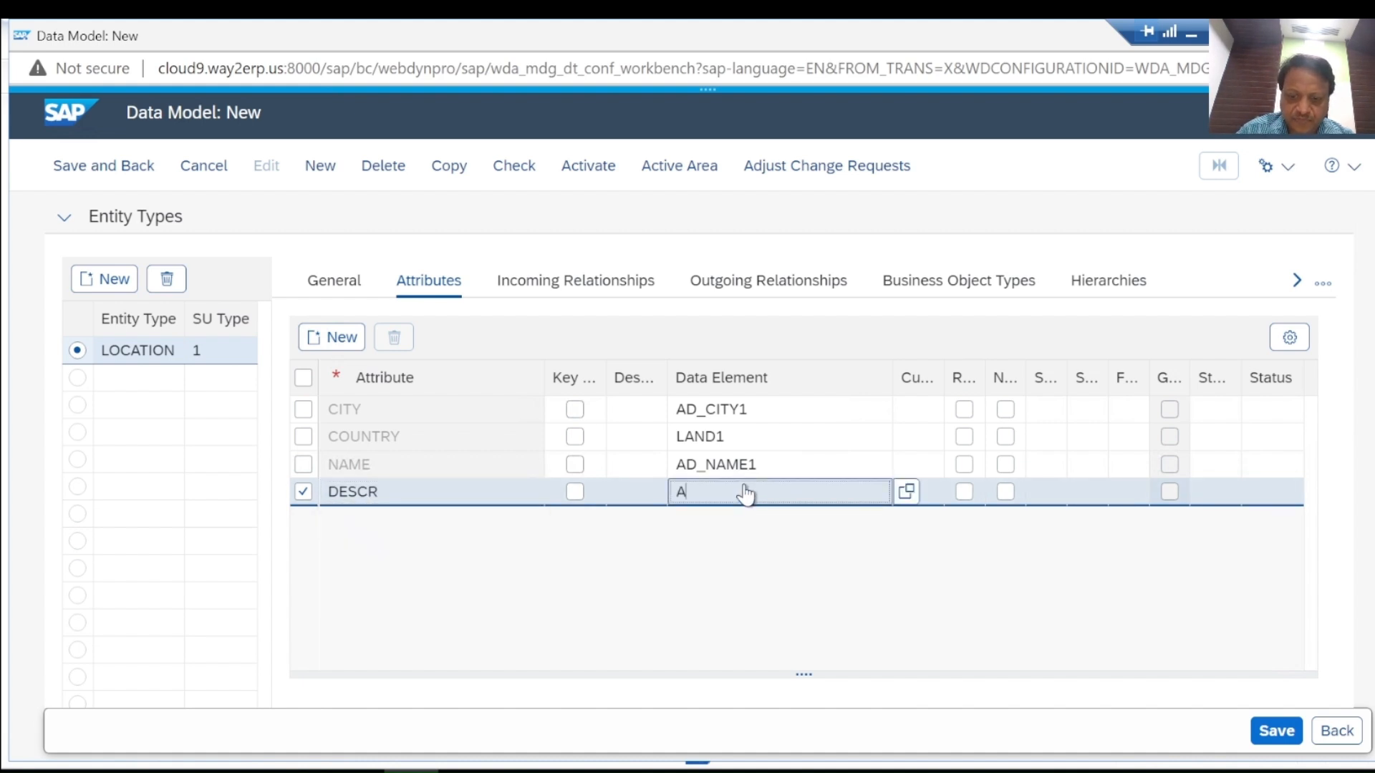
{"action": "type", "text": "AD_REMARK"}
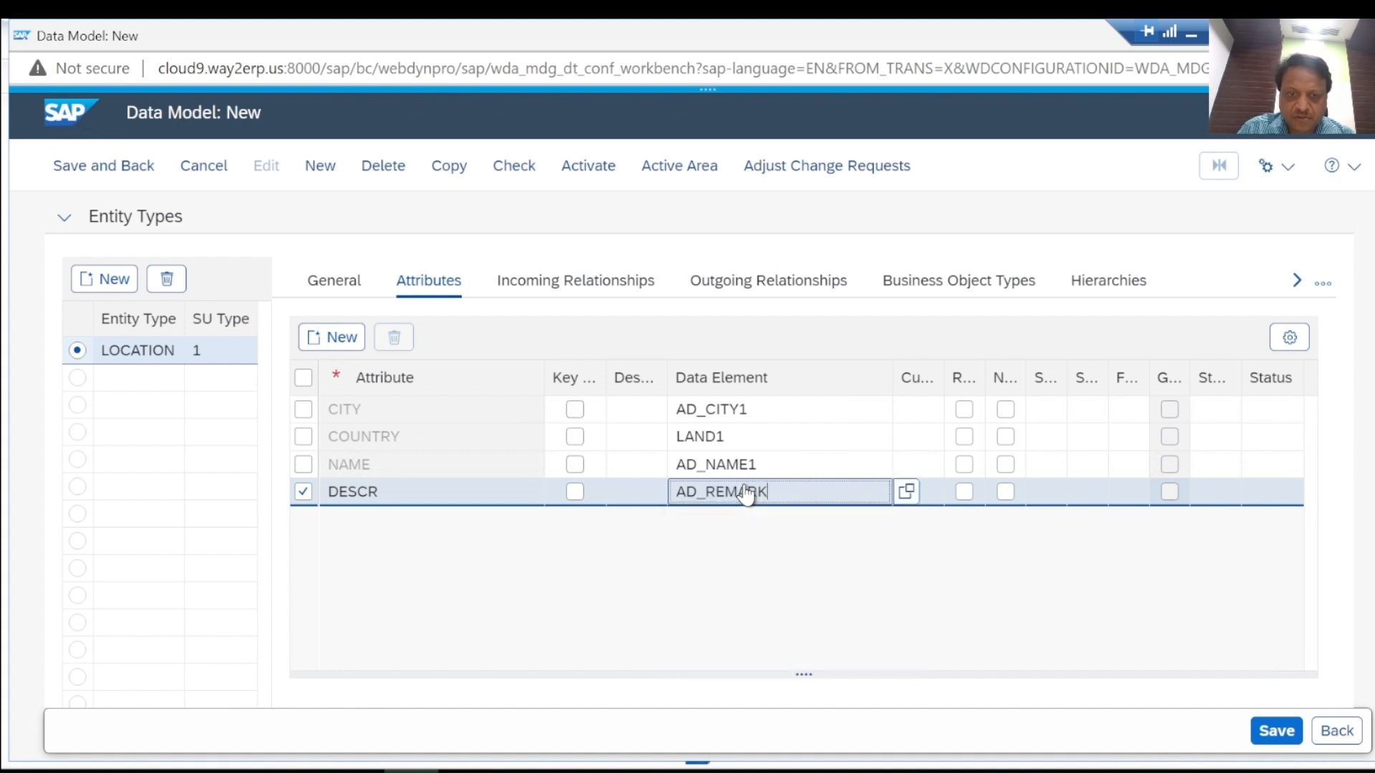
Add the attribute STREET with data element AD_STREET to the LOCATION entity type.
{"action": "left_click", "coordinate": [340, 338]}
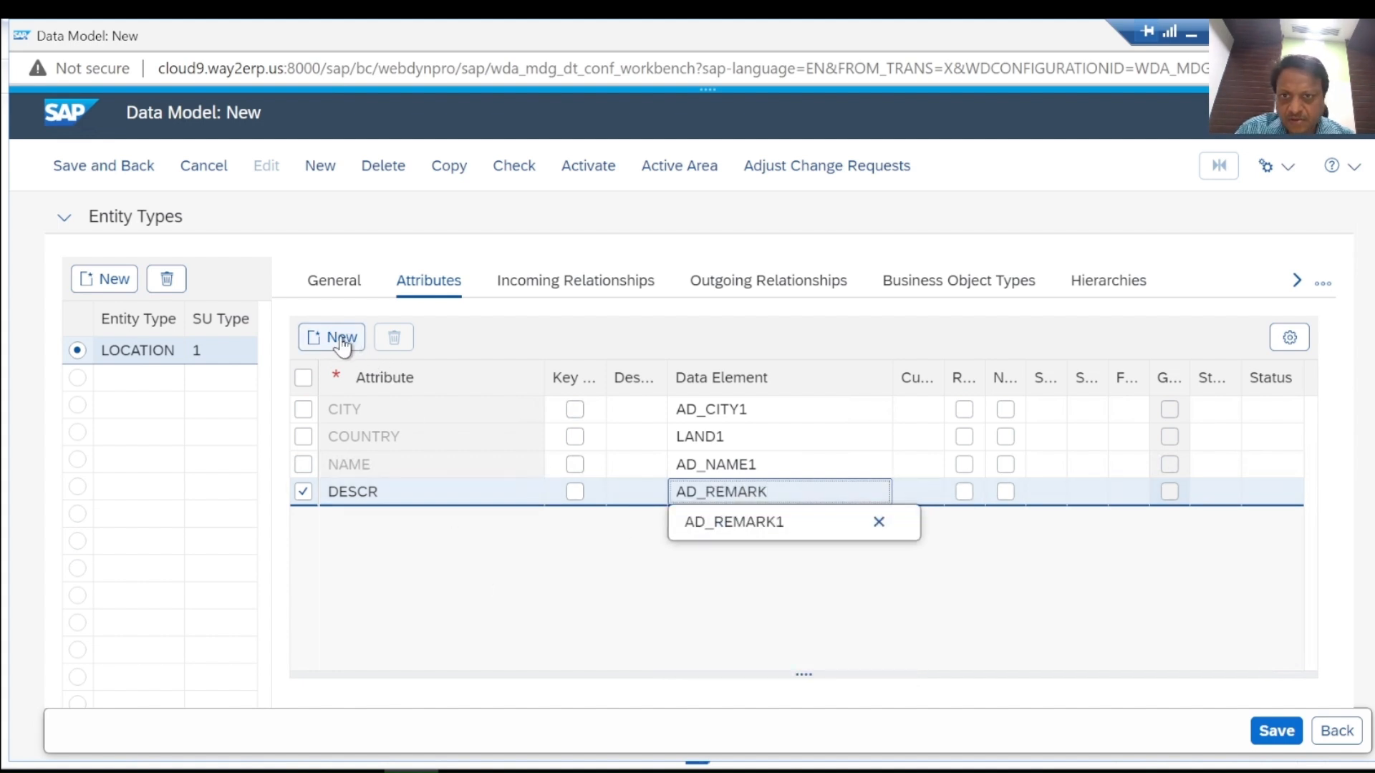
{"action": "left_click", "coordinate": [398, 520]}
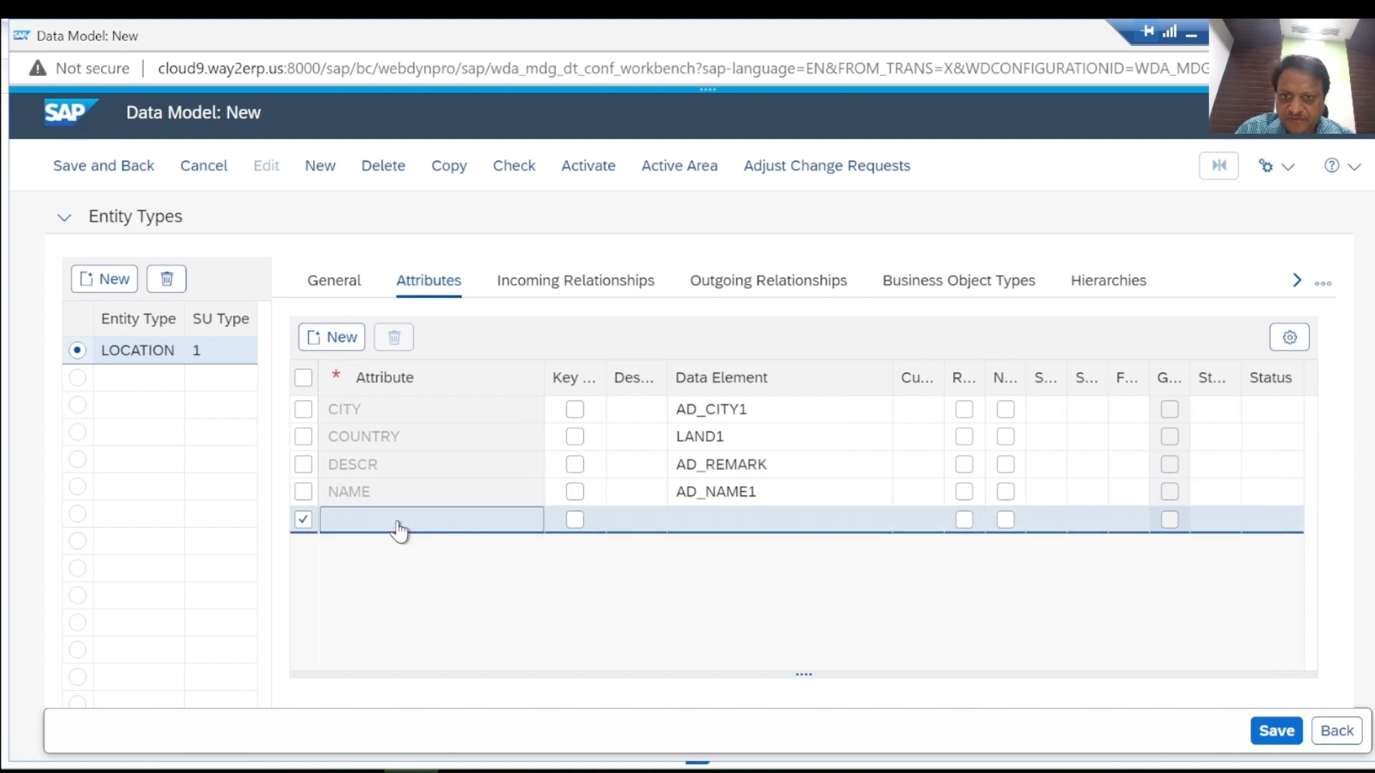
{"action": "type", "text": "STREET"}
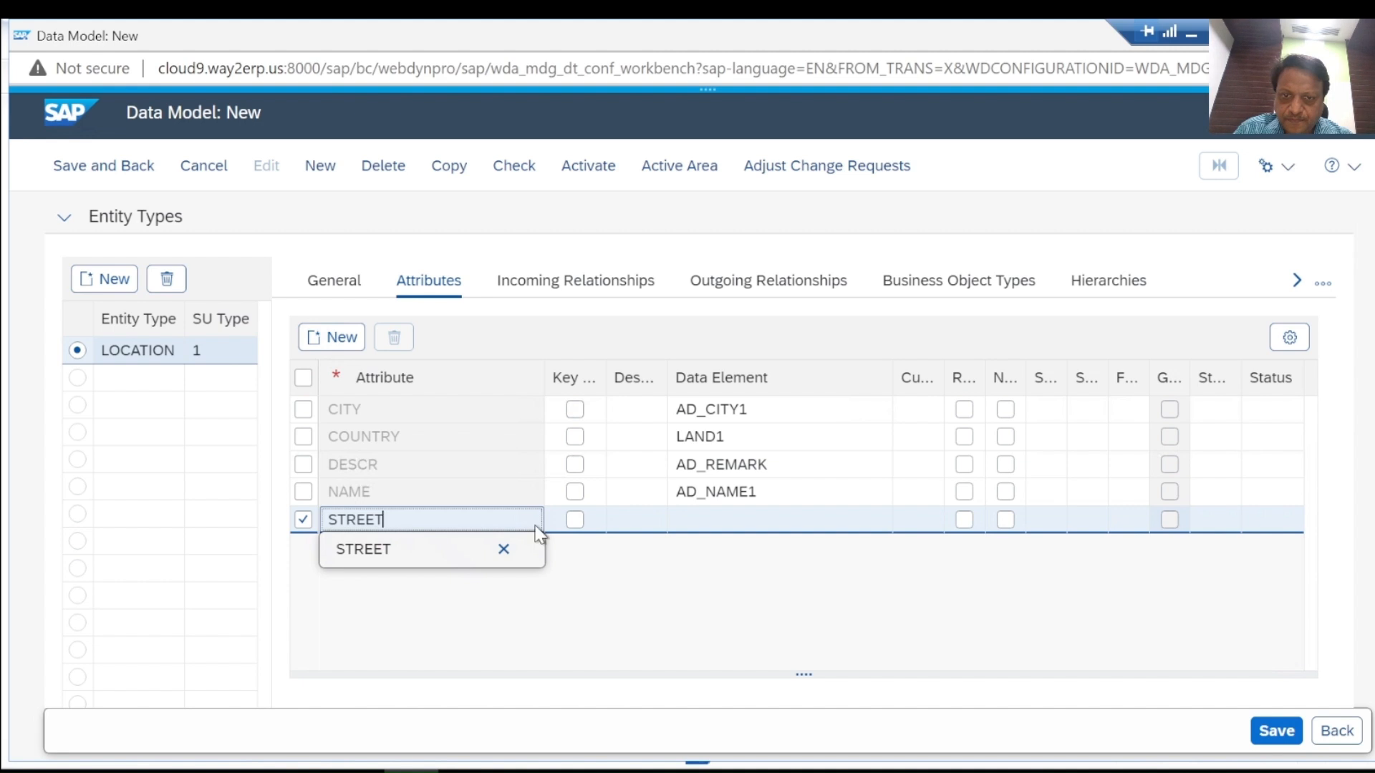
{"action": "left_click", "coordinate": [700, 521]}
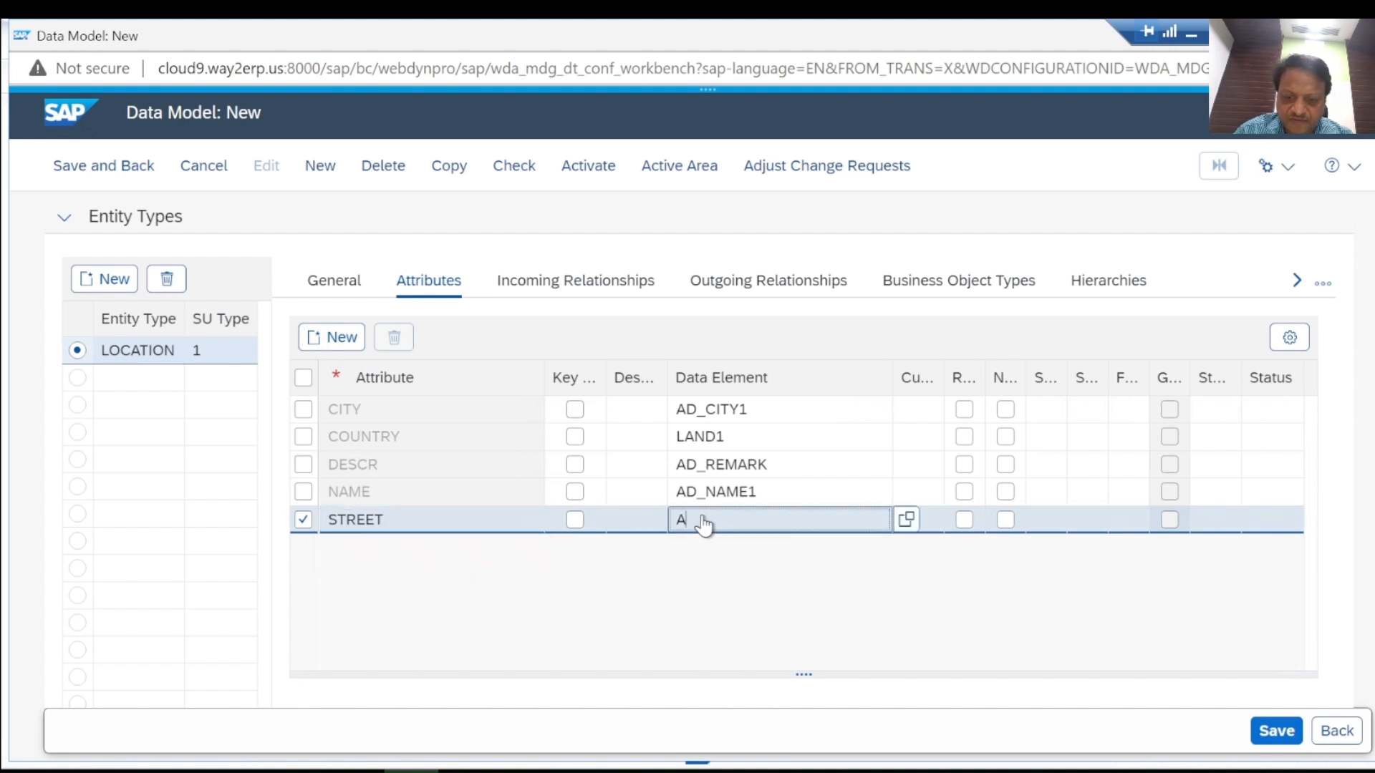
{"action": "type", "text": "AD_STREET"}
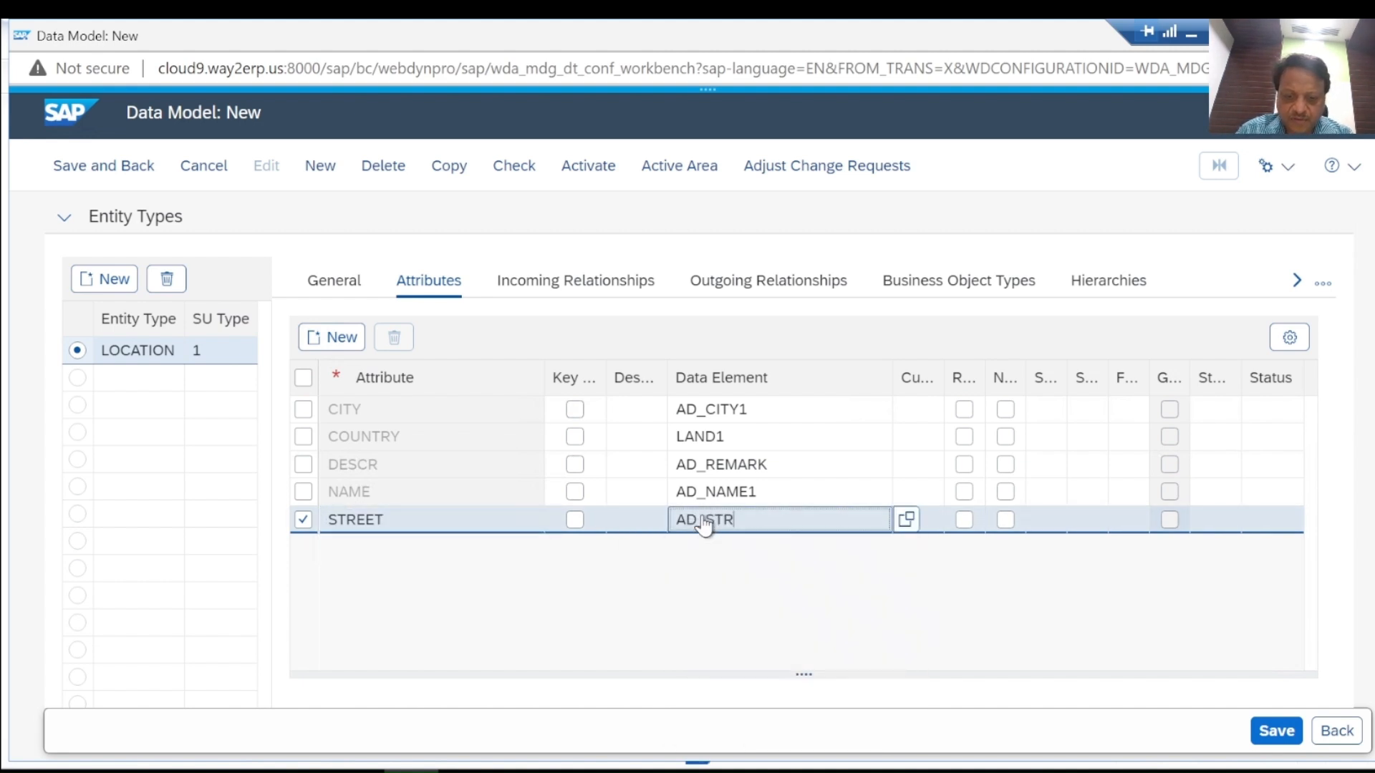
{"action": "left_click", "coordinate": [714, 644]}
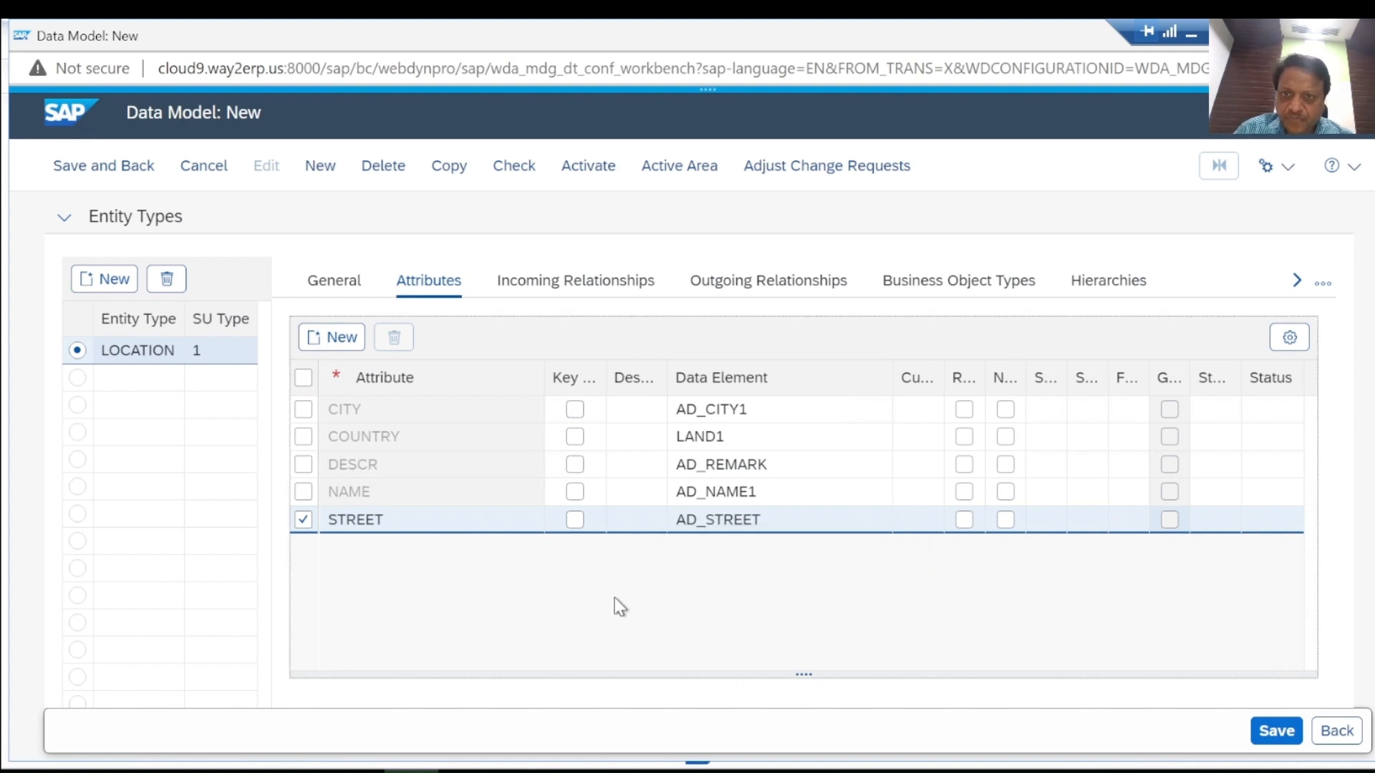
Add the attribute ZIP with data element AD_PSTCD1 to the LOCATION entity type.
{"action": "left_click", "coordinate": [347, 339]}
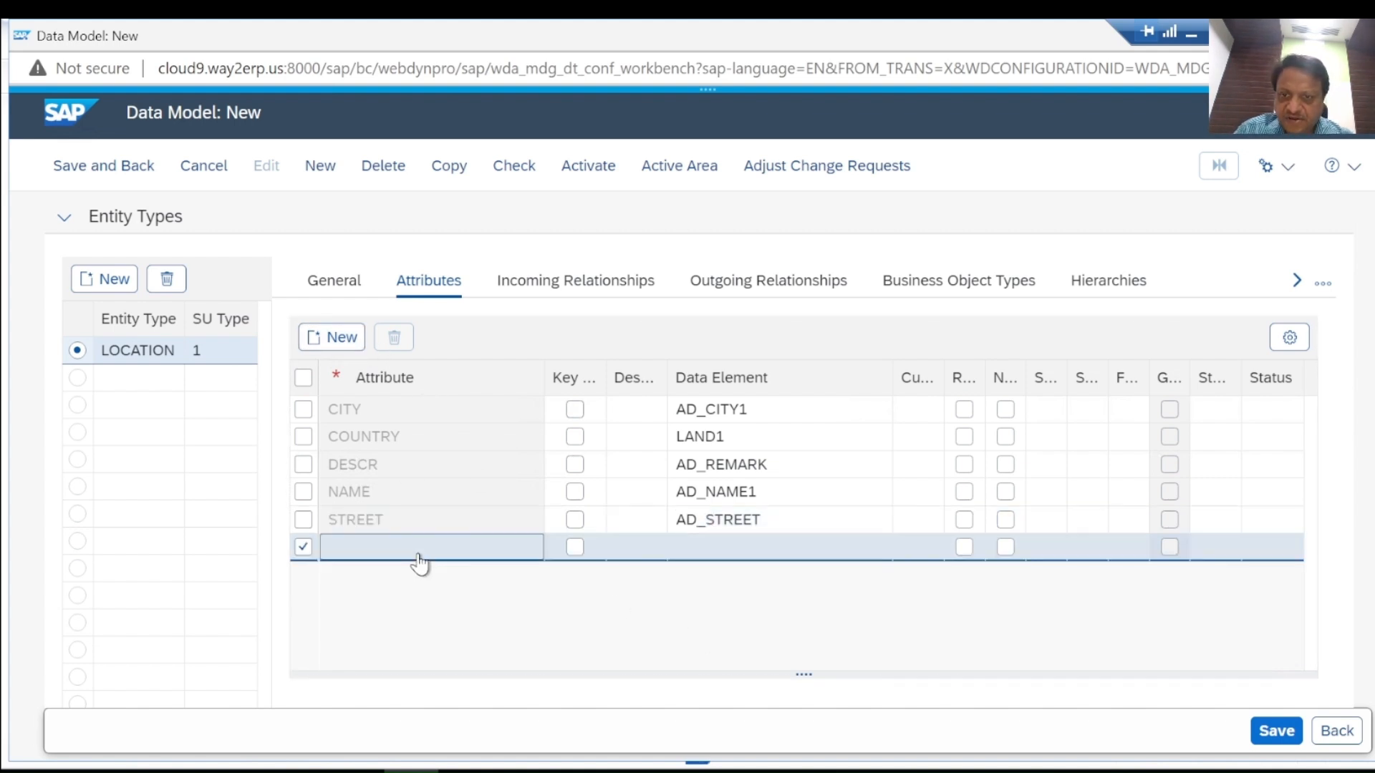
{"action": "left_click", "coordinate": [418, 550]}
{"action": "type", "text": "ZIP"}
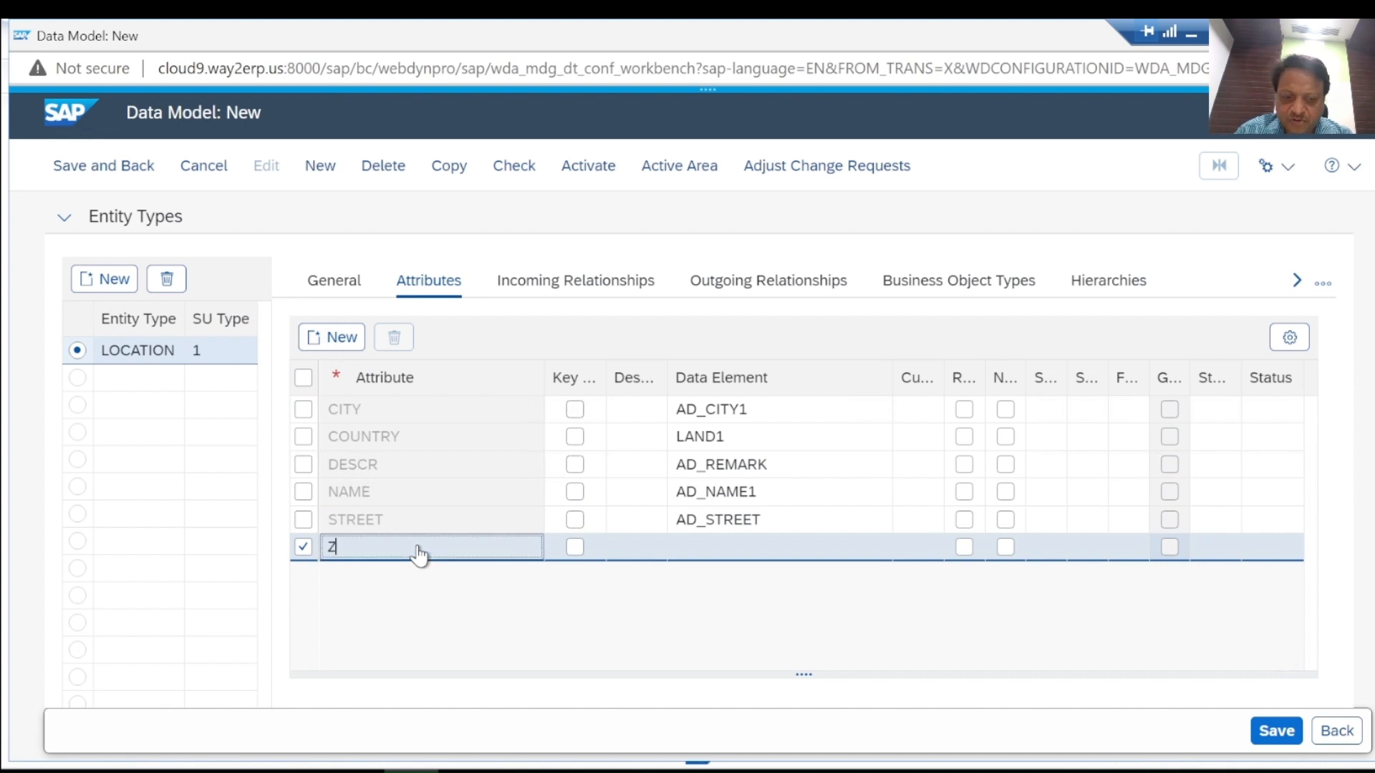
{"action": "left_click", "coordinate": [705, 552]}
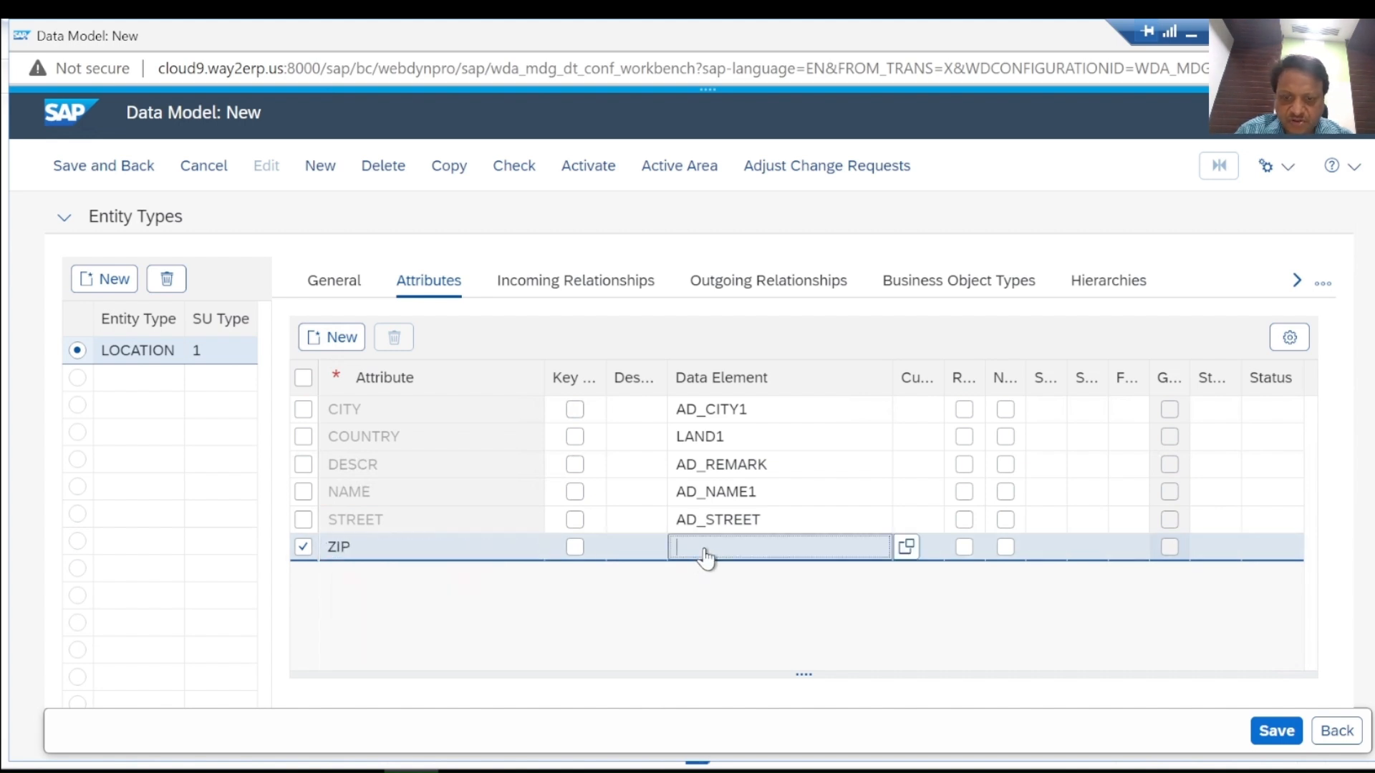
{"action": "type", "text": "AD_P"}
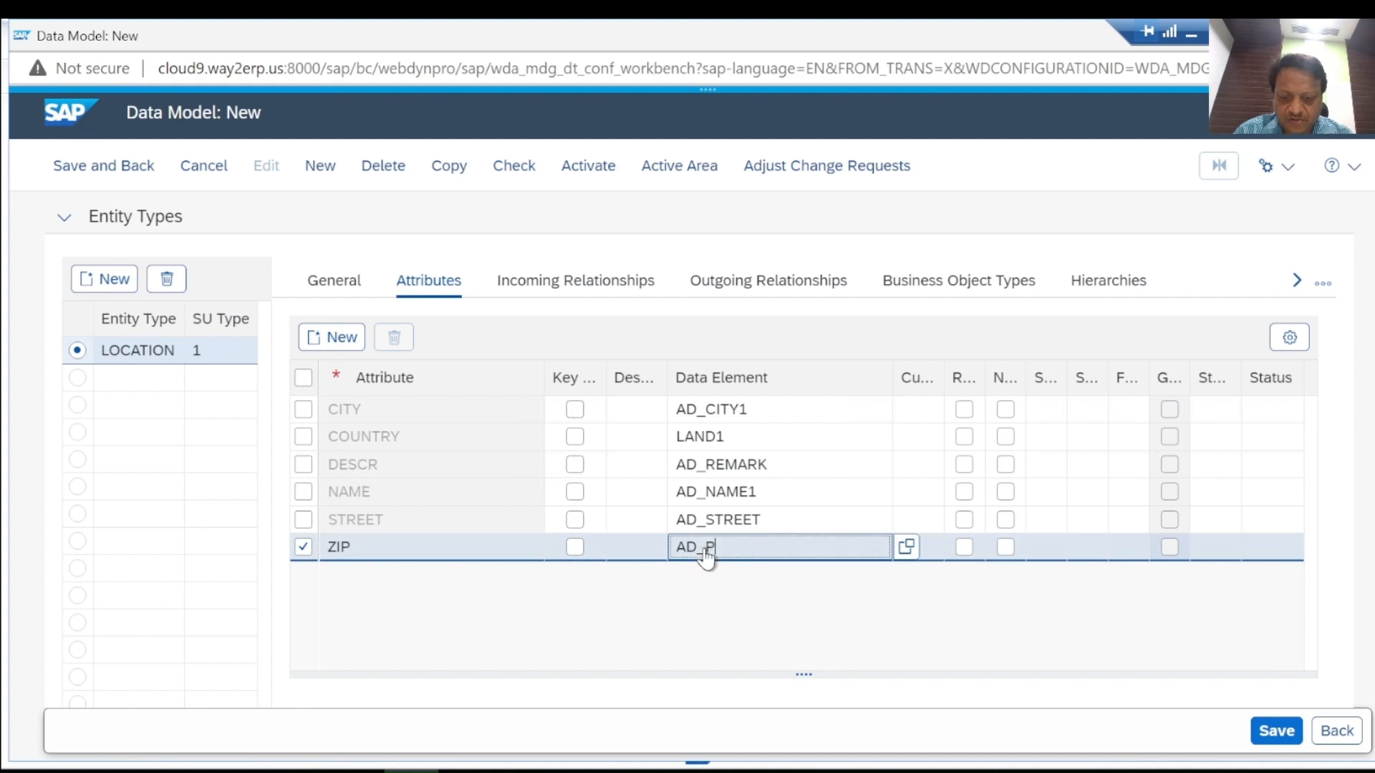
{"action": "type", "text": "SCT"}
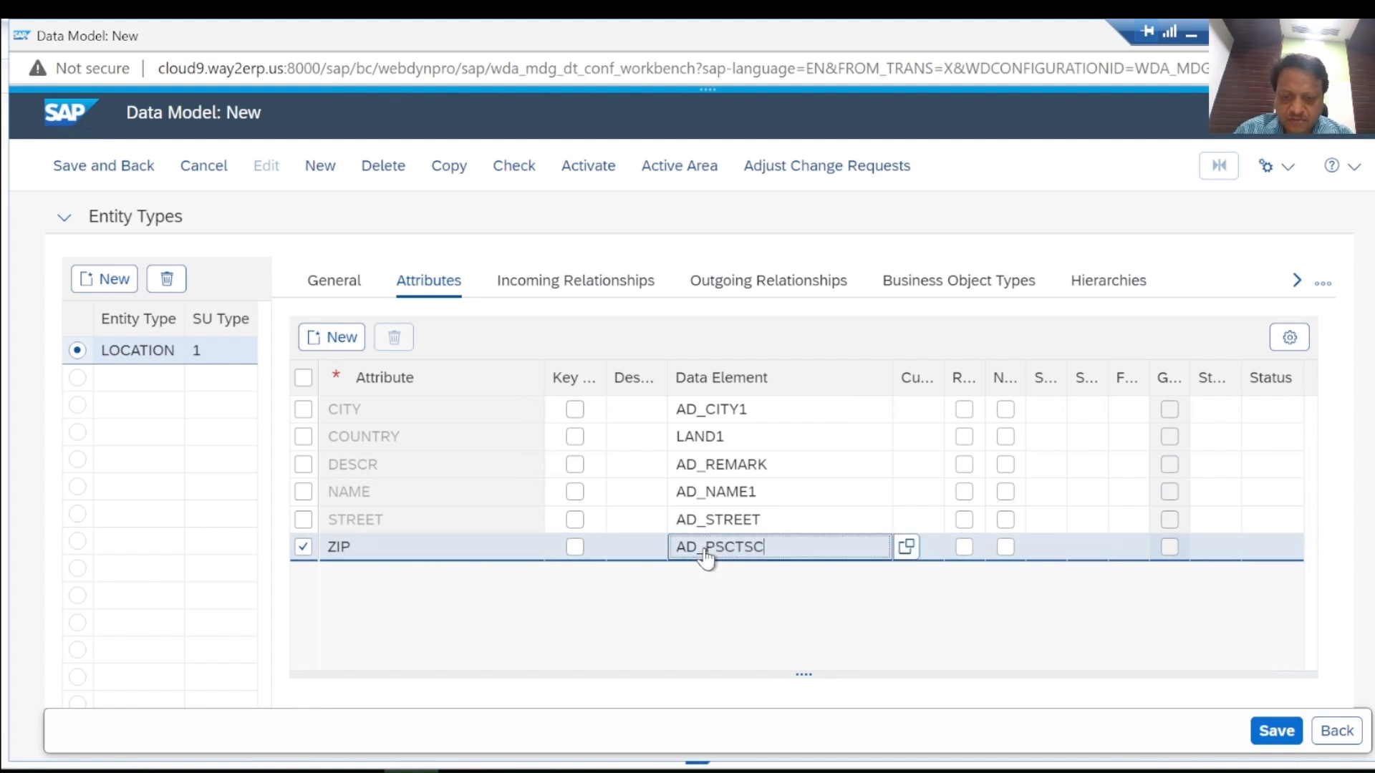
{"action": "type", "text": "SC"}
{"action": "key", "text": "BackSpace"}
{"action": "key", "text": "BackSpace"}
{"action": "key", "text": "BackSpace"}
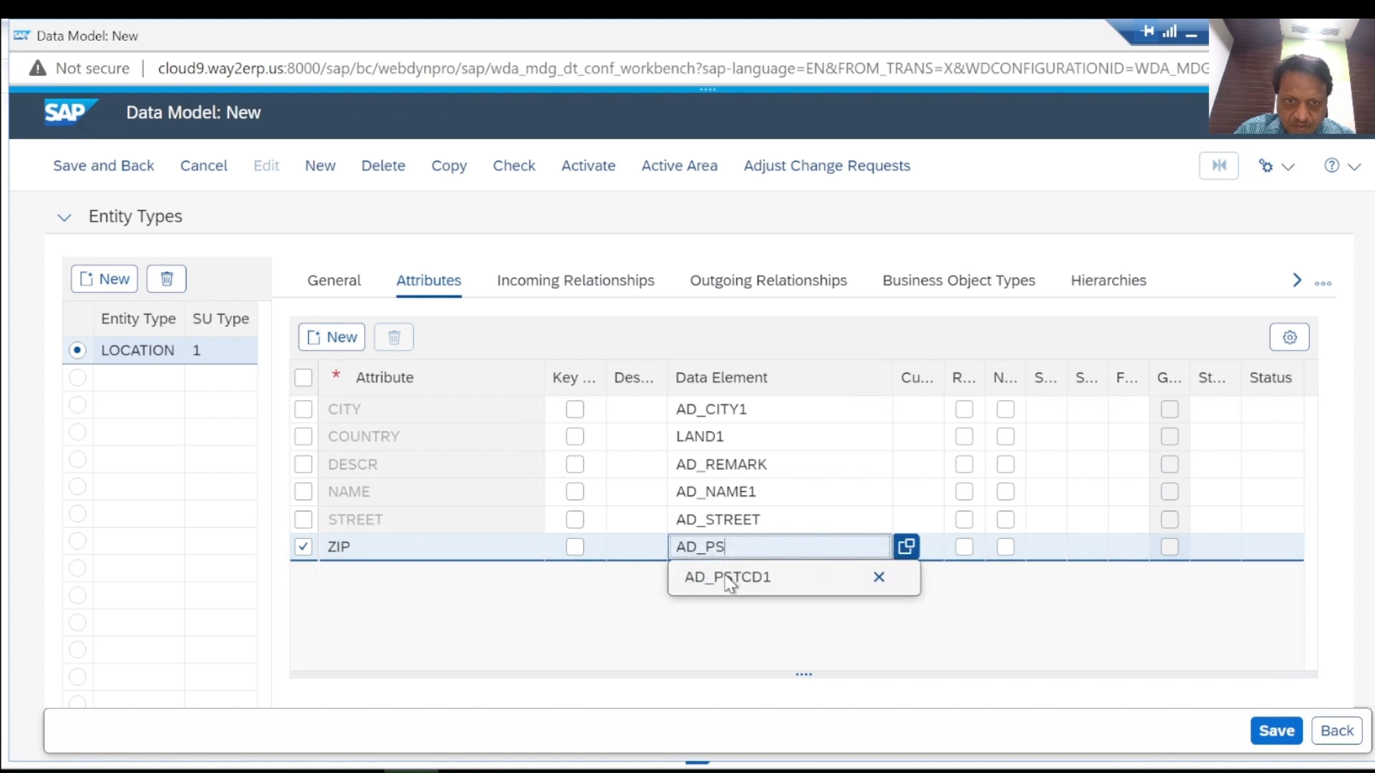
{"action": "left_click", "coordinate": [725, 579]}
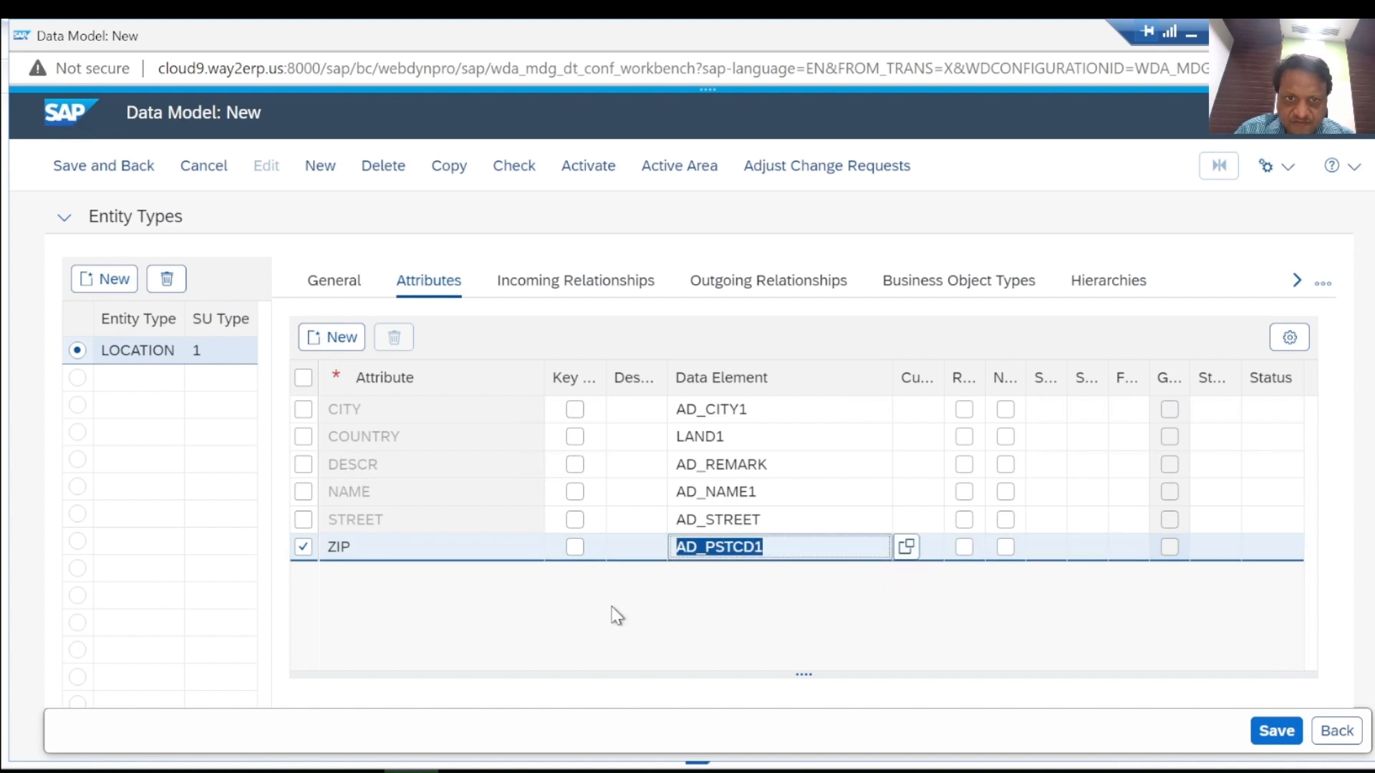
{"action": "left_click", "coordinate": [744, 581]}
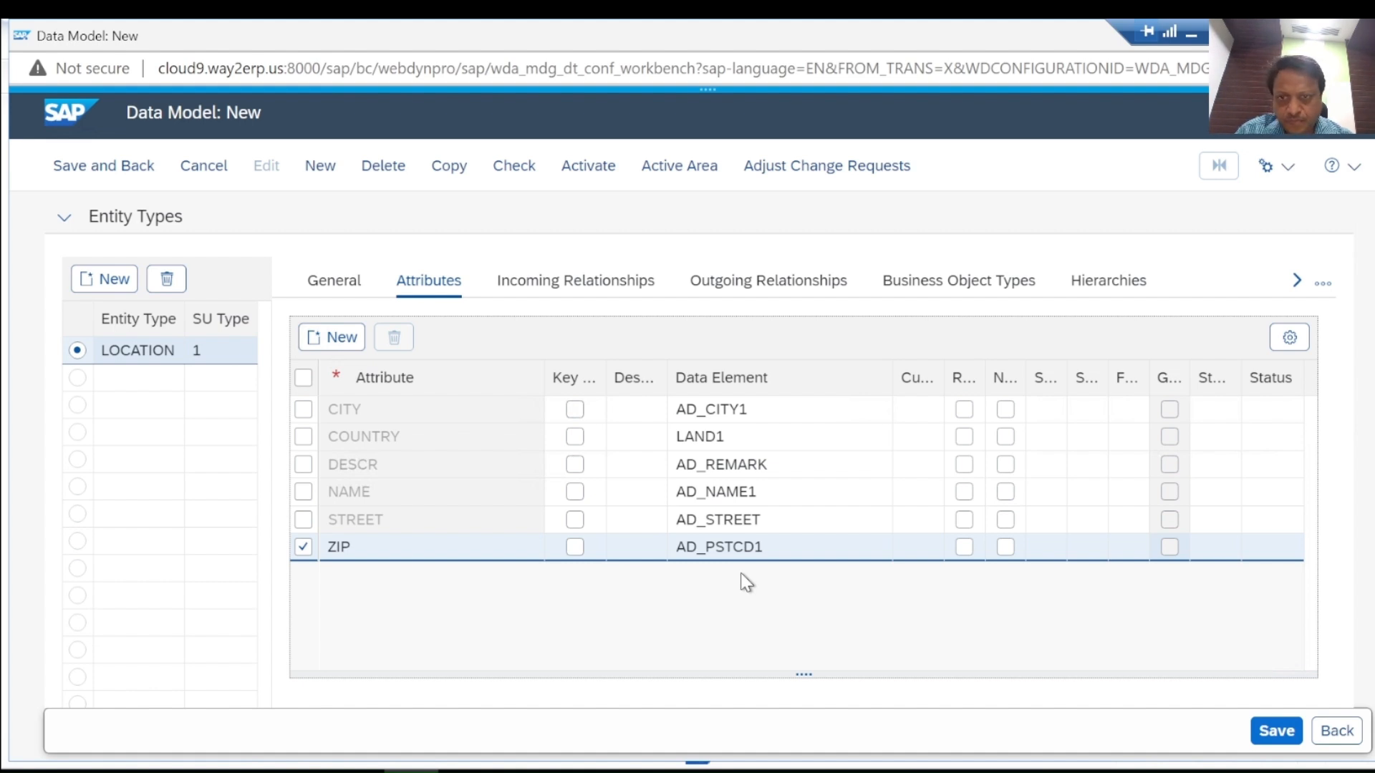
Set the DESCR attribute's data element to AD_REMARK1 and mark the NAME attribute as a required entry field.
{"action": "left_click", "coordinate": [802, 473]}
{"action": "left_click", "coordinate": [802, 472]}
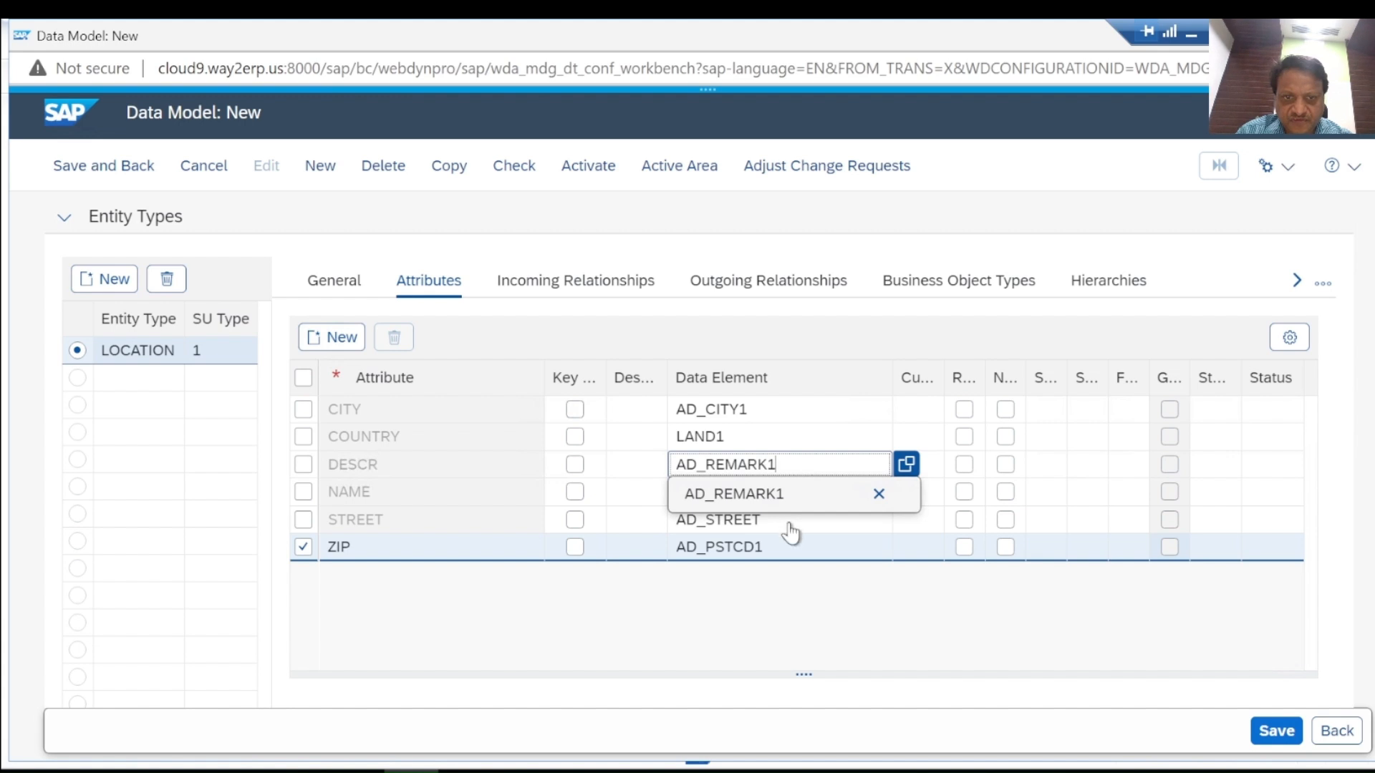
{"action": "left_click", "coordinate": [772, 613]}
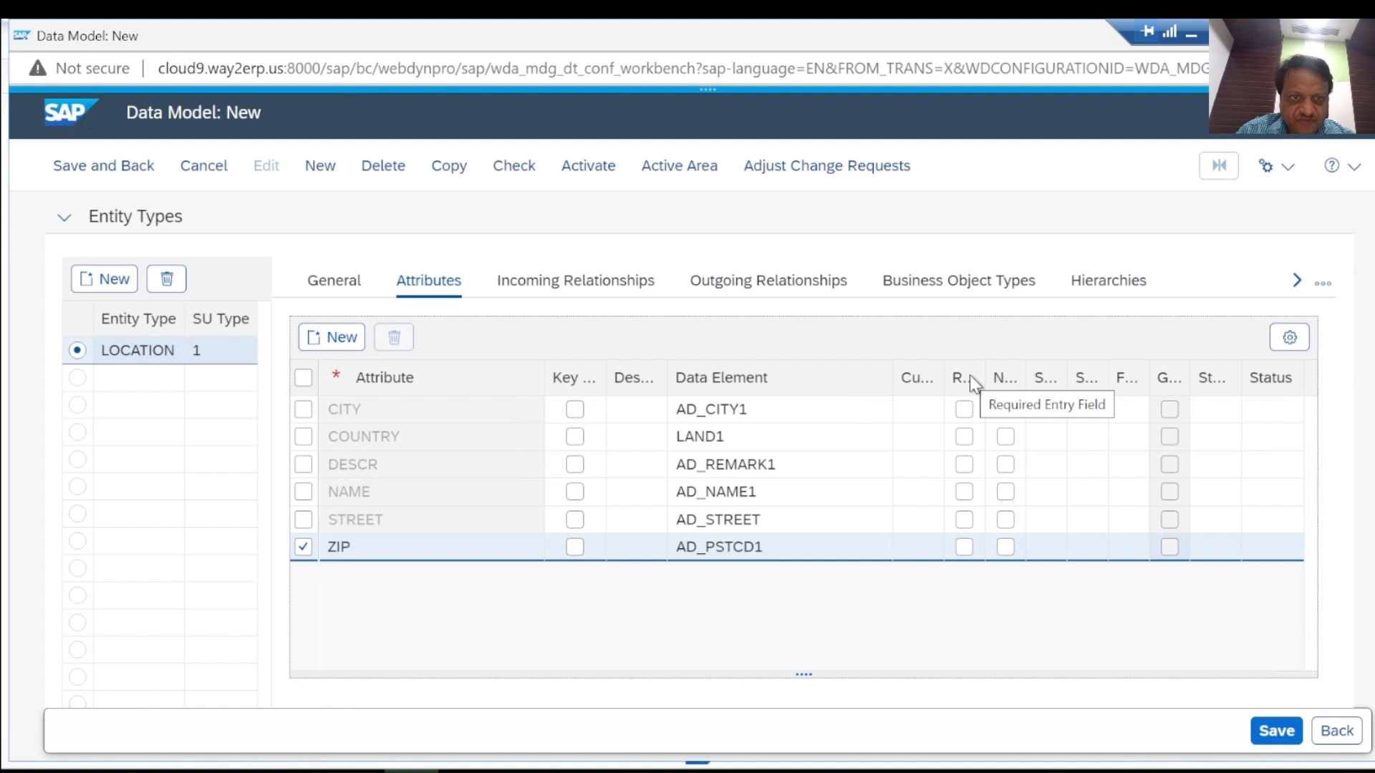
{"action": "left_click", "coordinate": [965, 493]}
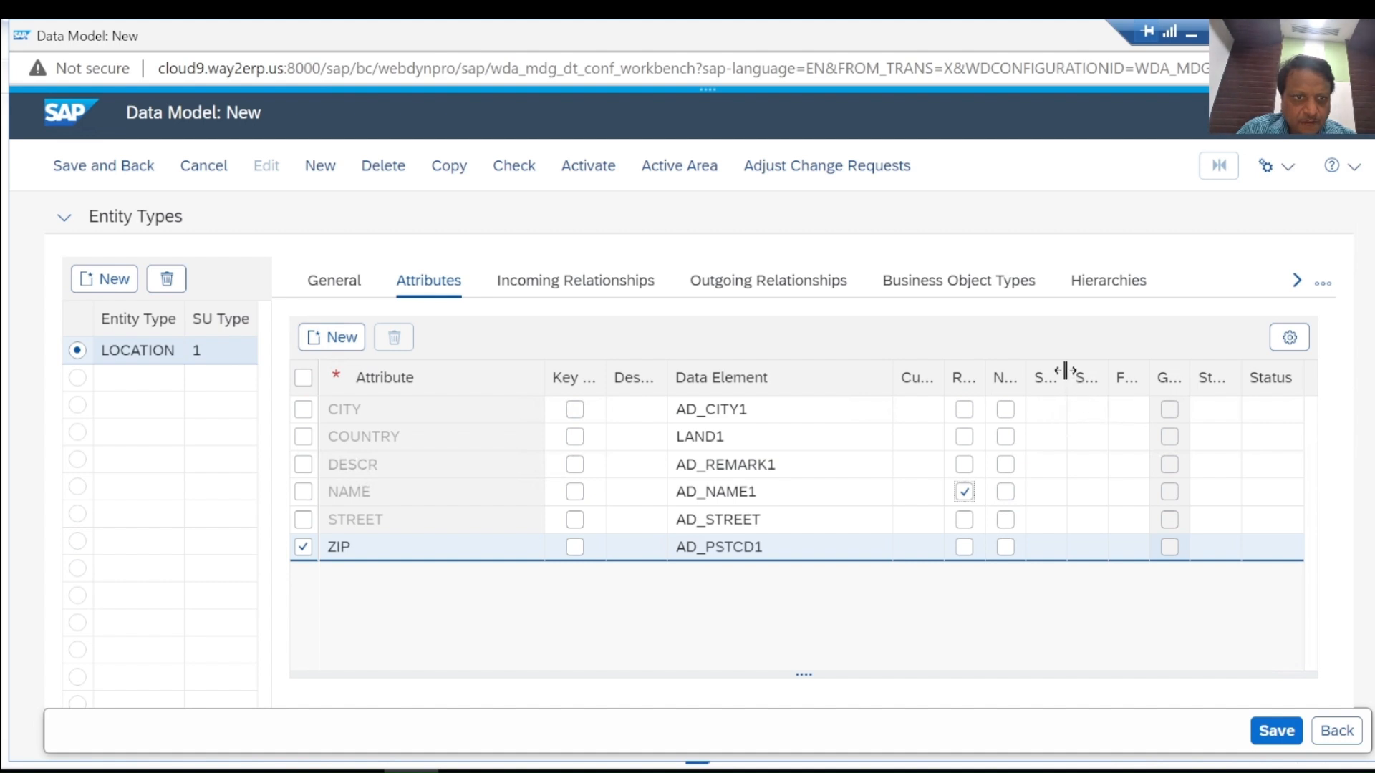
Assign the search help BS_SEARCH_COUNTRY to the COUNTRY attribute, resizing the table columns so the search help name is readable.
{"action": "left_click_drag", "start_coordinate": [1065, 370], "coordinate": [1249, 375]}
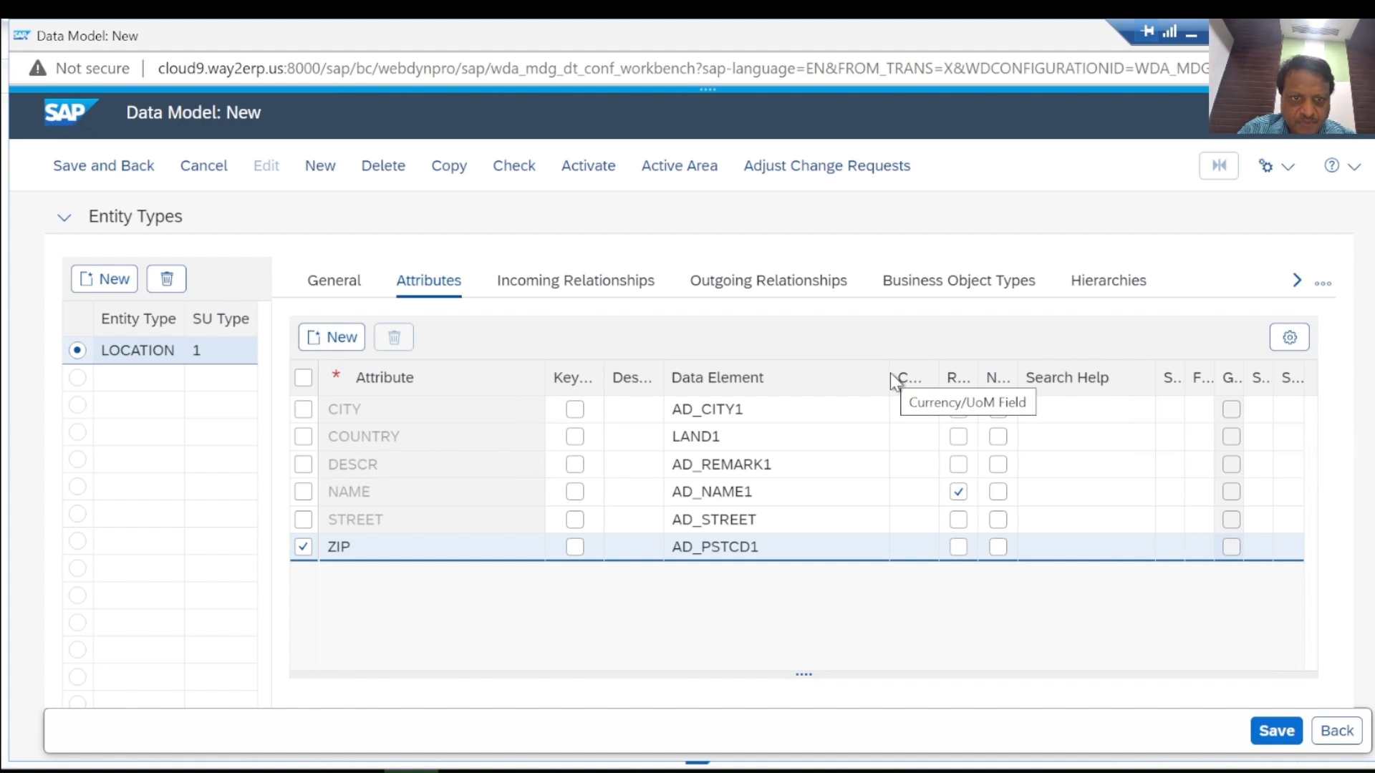
{"action": "left_click_drag", "start_coordinate": [890, 375], "coordinate": [794, 381]}
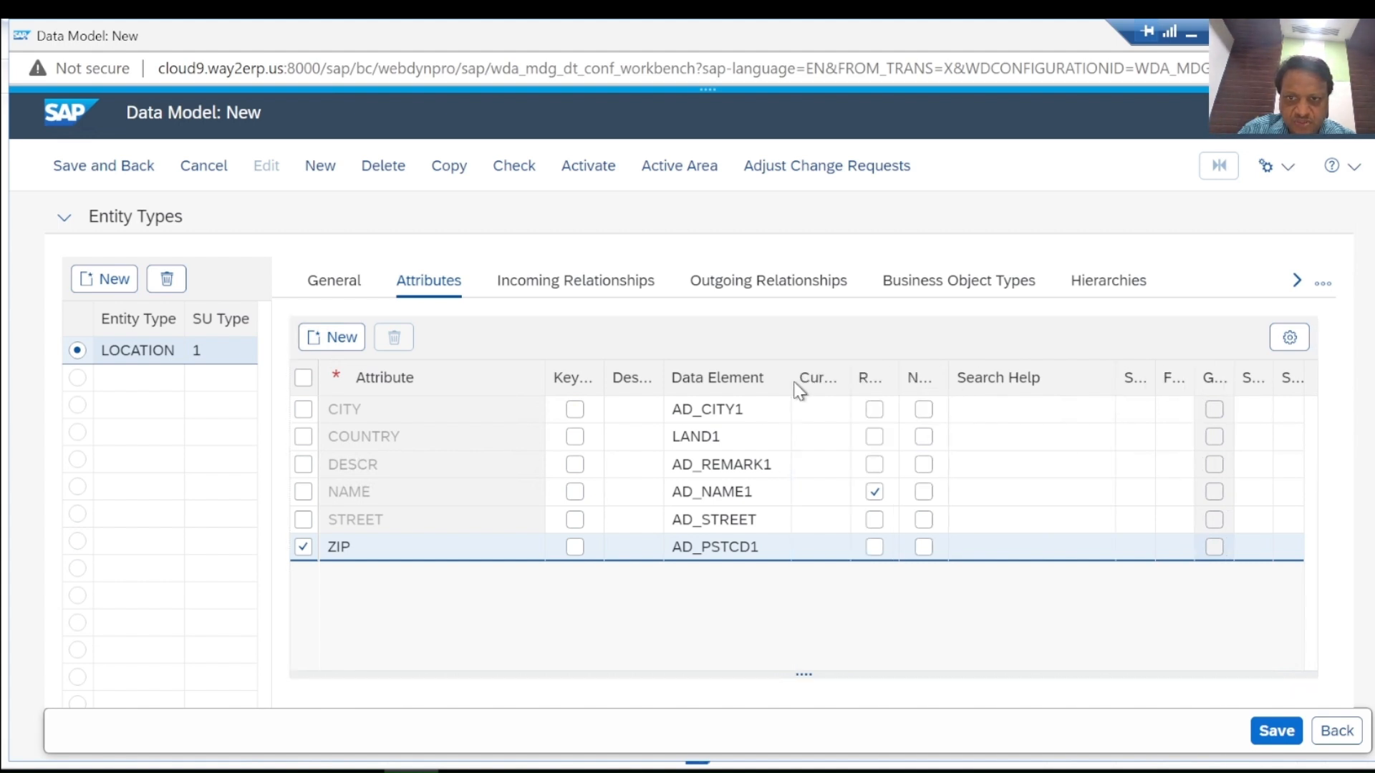
{"action": "left_click", "coordinate": [1001, 438]}
{"action": "type", "text": "BS"}
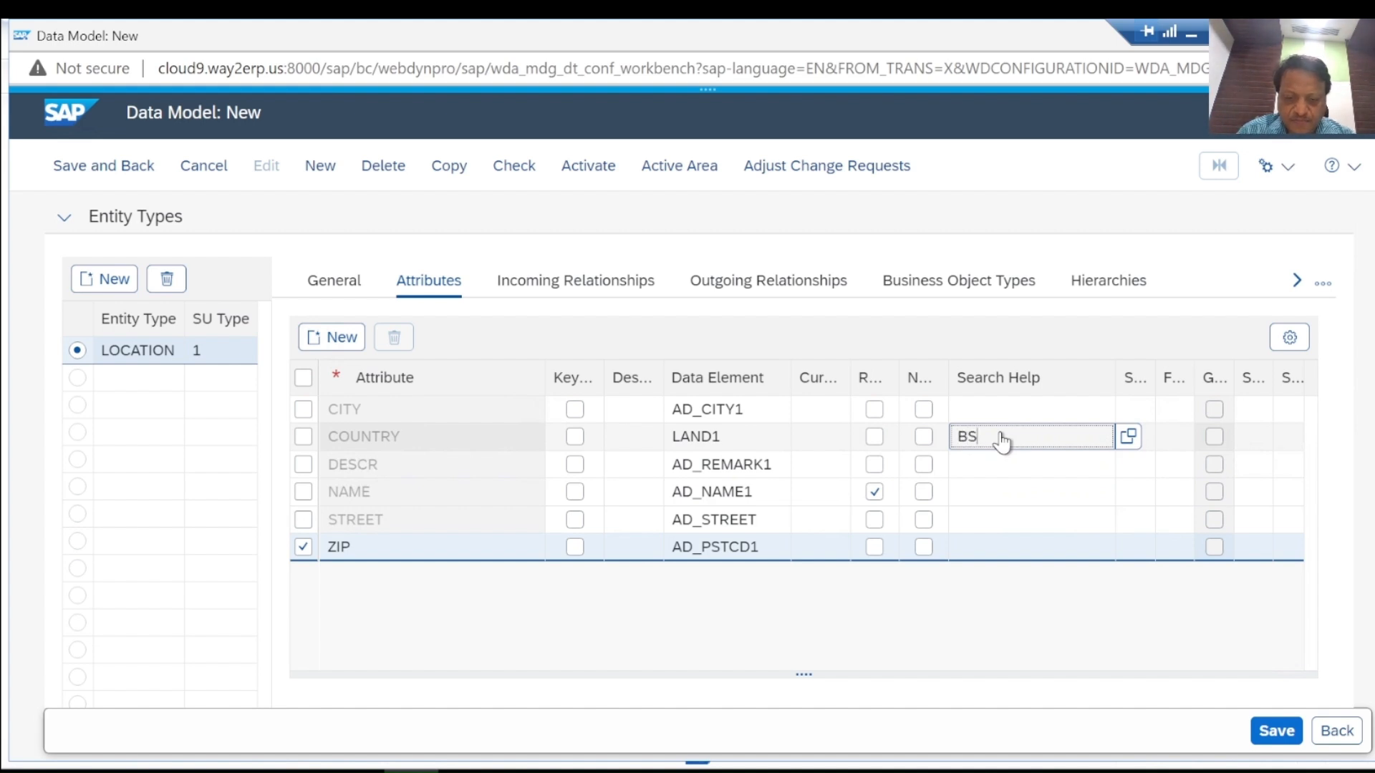
{"action": "left_click", "coordinate": [1006, 466]}
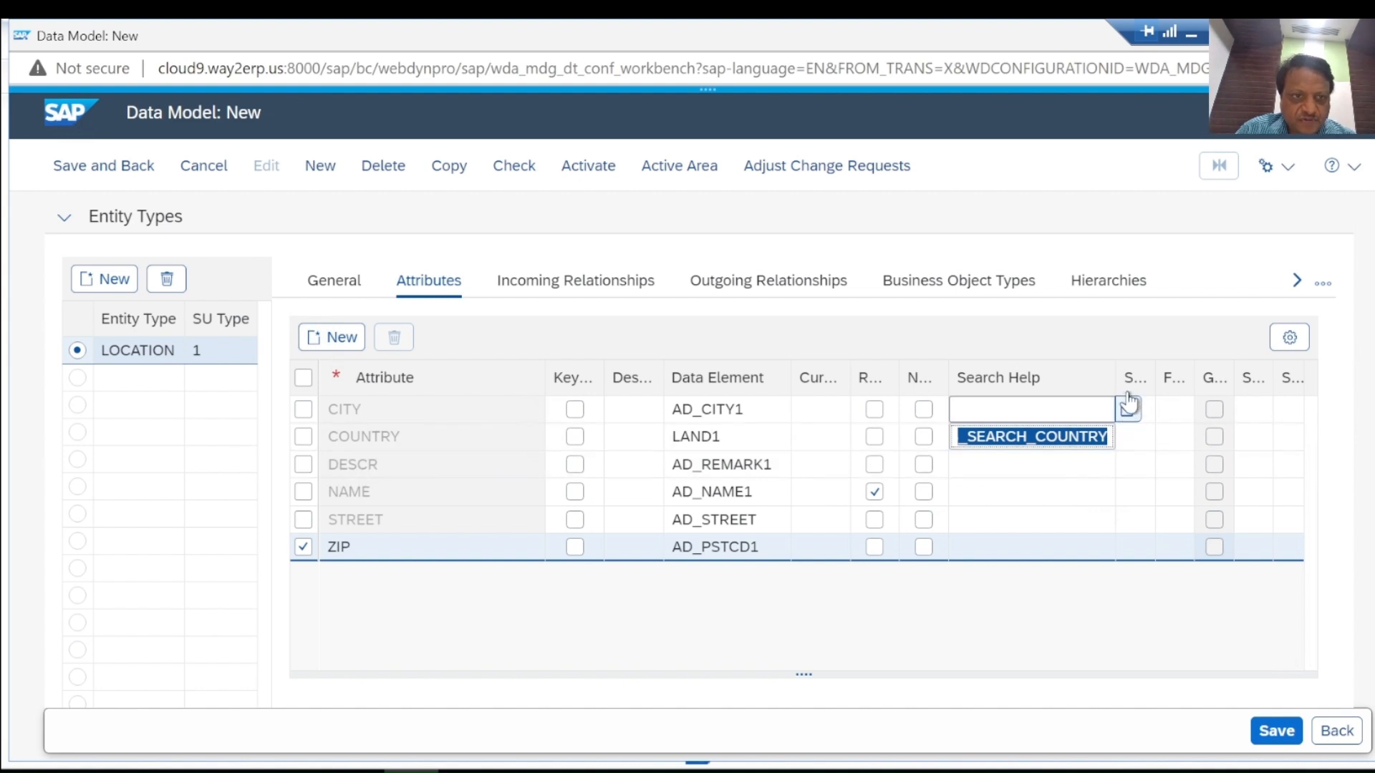
{"action": "left_click_drag", "start_coordinate": [1202, 379], "coordinate": [1206, 381]}
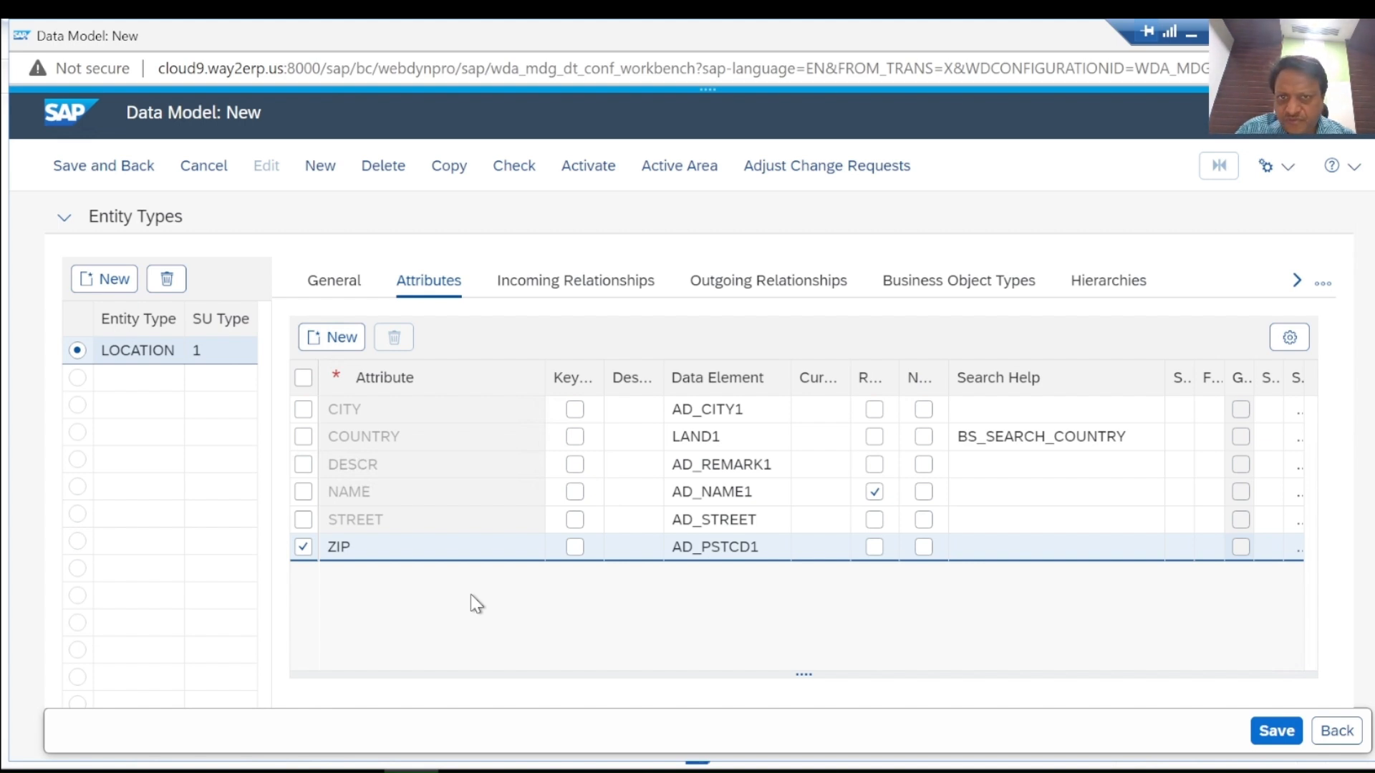
Assign the business object type ZAC01 to the LOCATION entity type and mark it as root.
{"action": "left_click", "coordinate": [956, 287]}
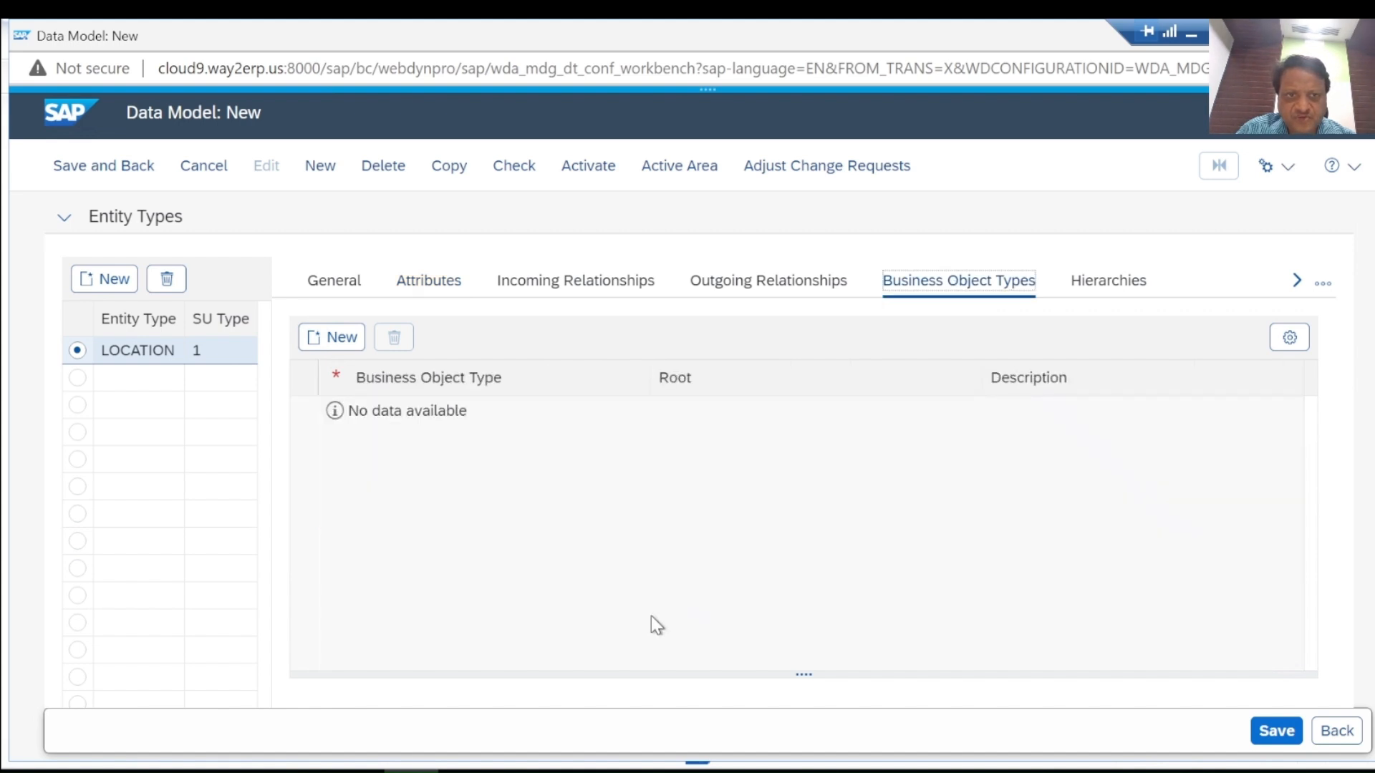
{"action": "left_click", "coordinate": [341, 338]}
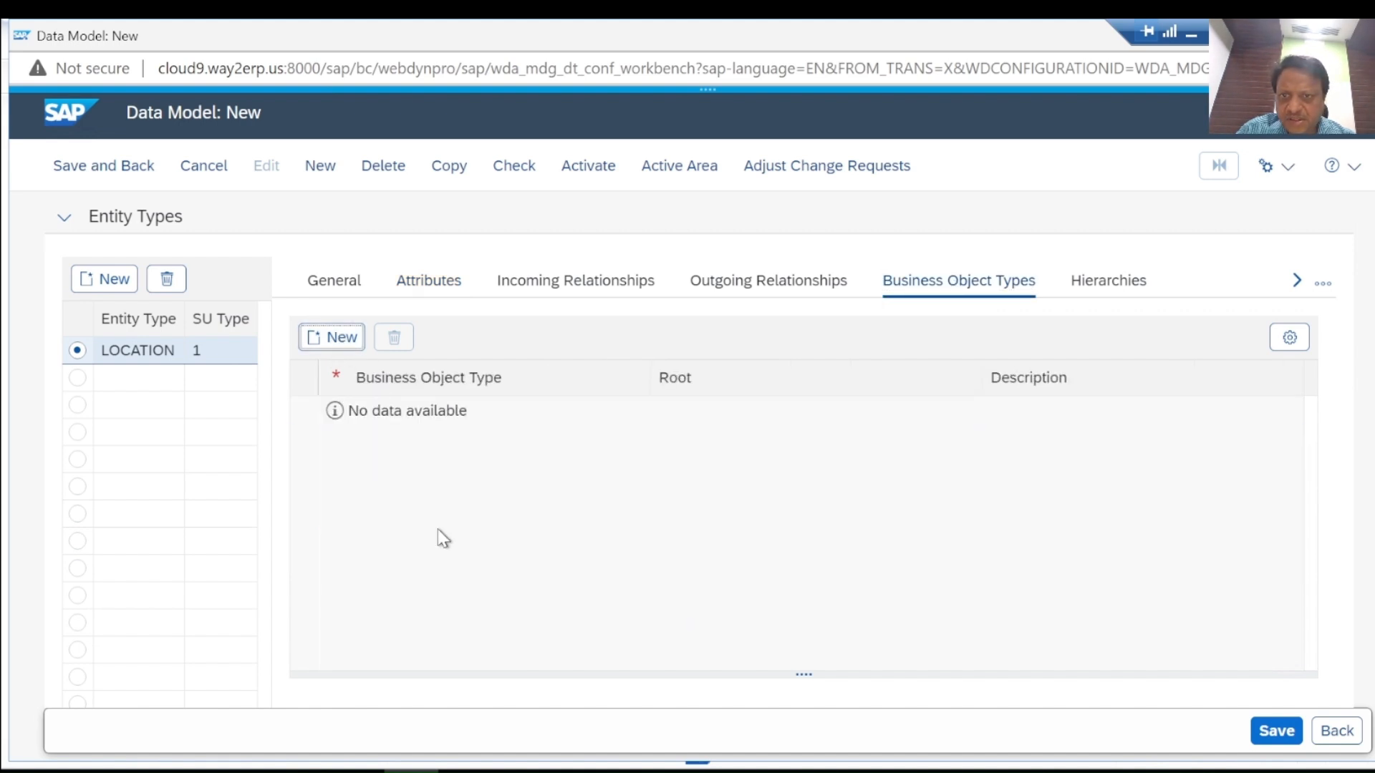
{"action": "left_click", "coordinate": [421, 411]}
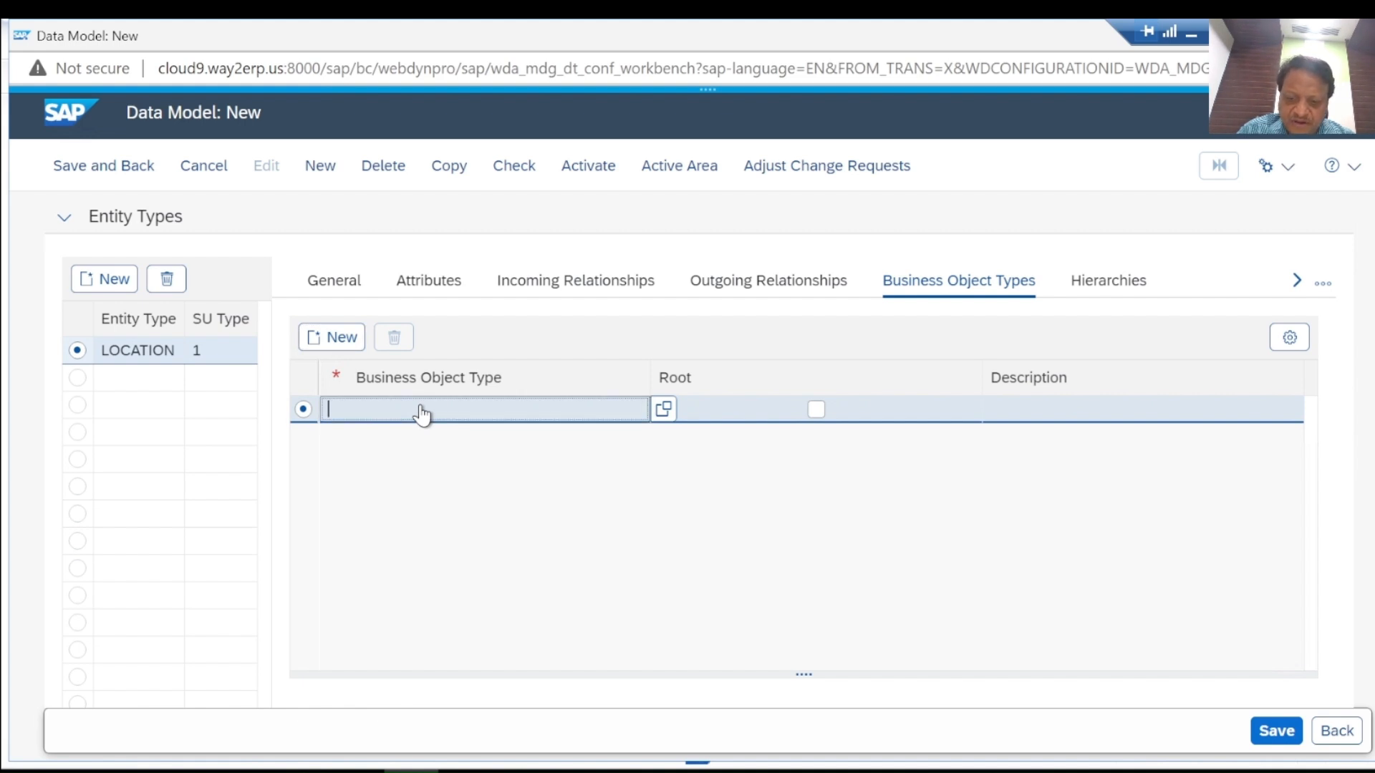
{"action": "type", "text": "ZA"}
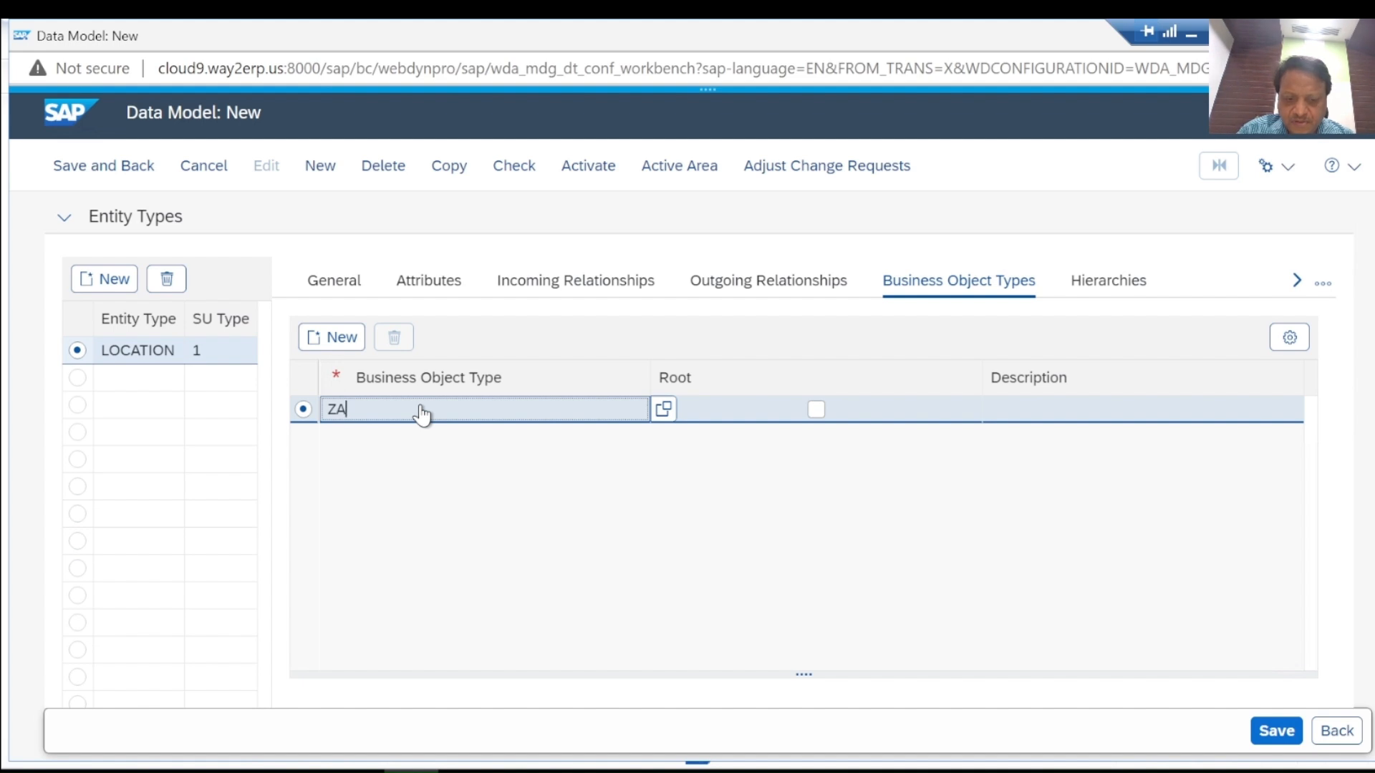
{"action": "type", "text": "C01"}
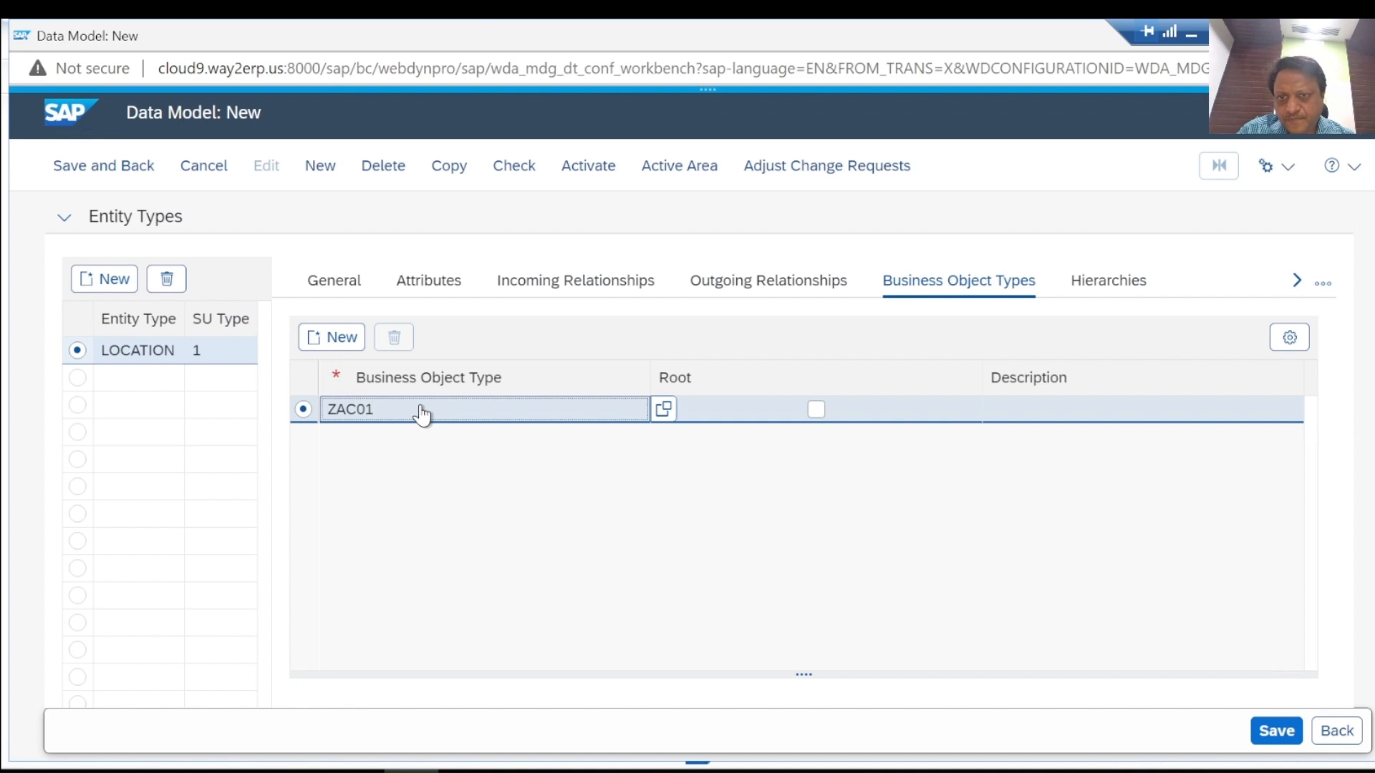
{"action": "left_click", "coordinate": [822, 413]}
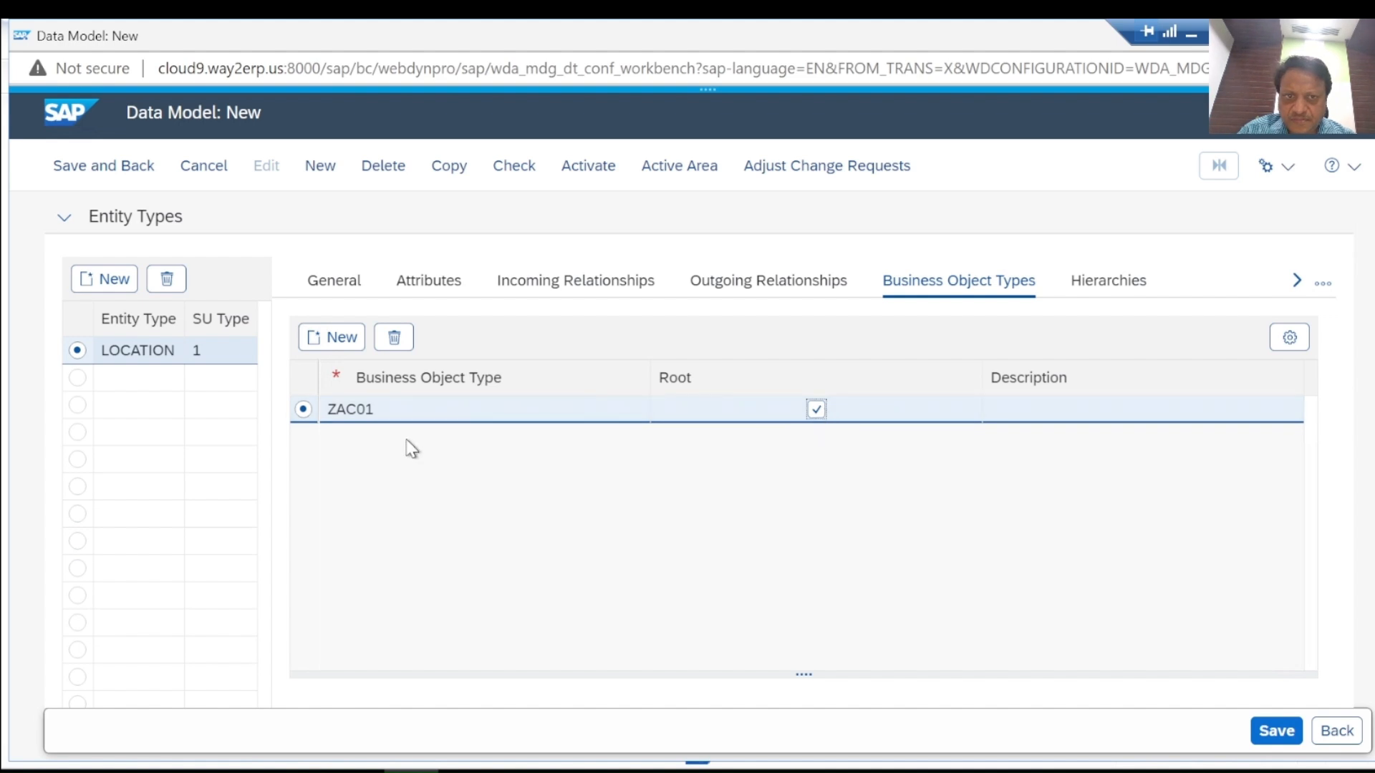
Compare the entered business object type code with the one noted in the Microsoft Whiteboard step list, and return to the data model.
{"action": "double_click", "coordinate": [381, 416]}
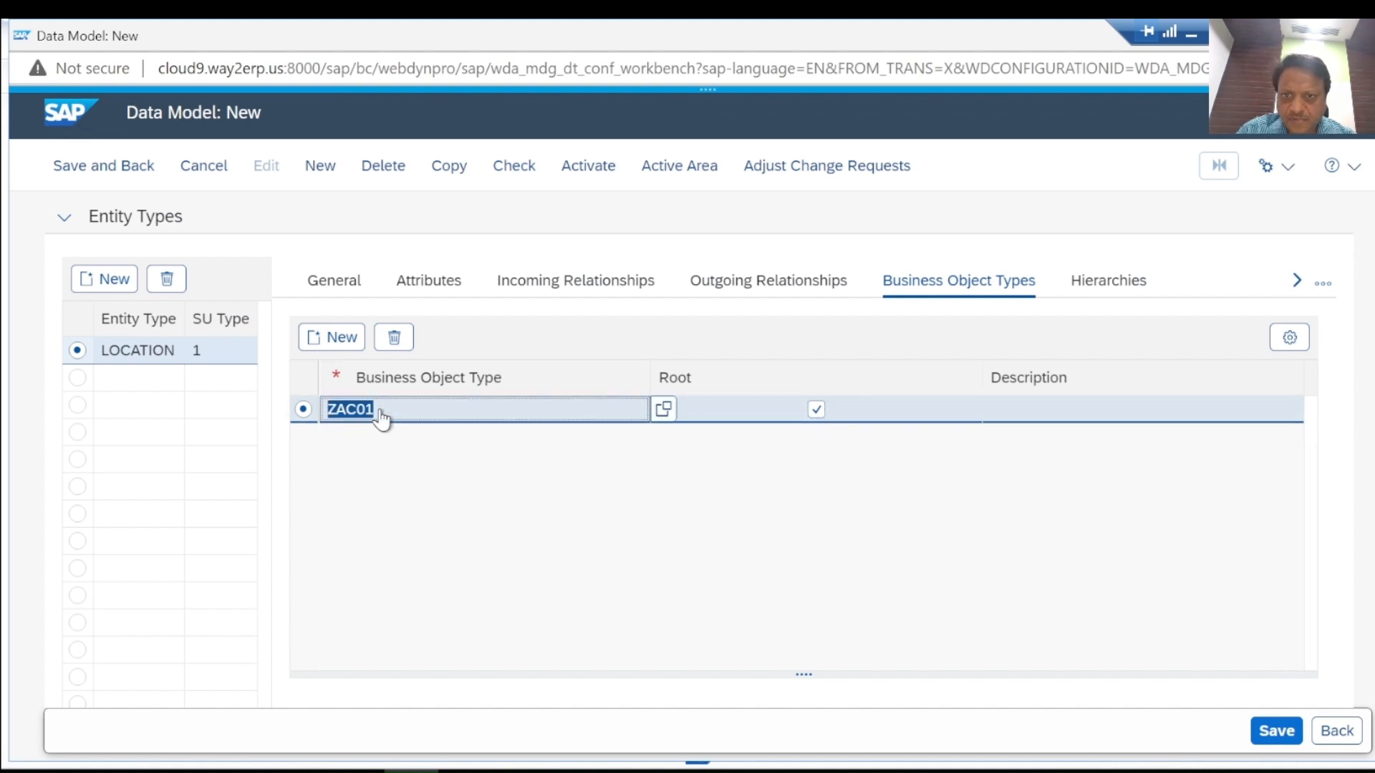
{"action": "left_click", "coordinate": [383, 415]}
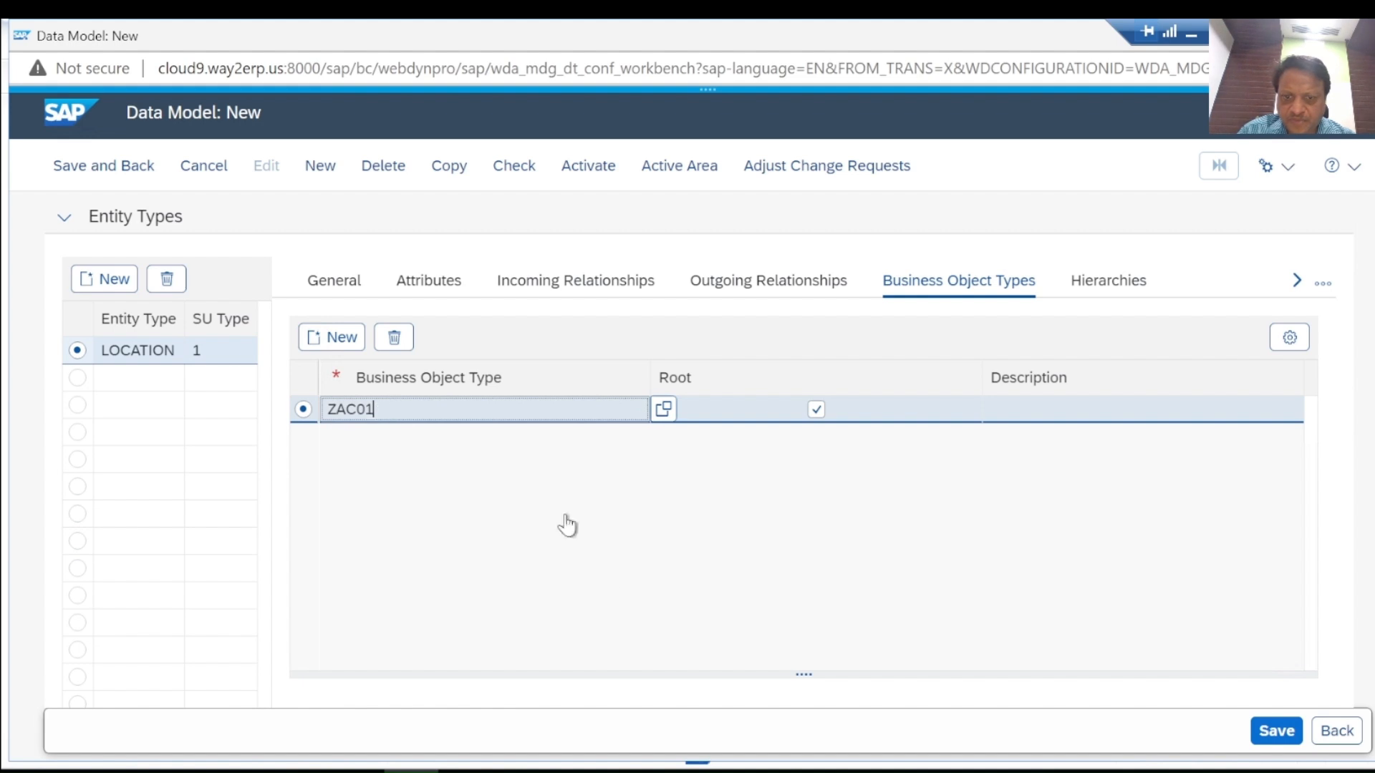
{"action": "left_click", "coordinate": [1191, 42]}
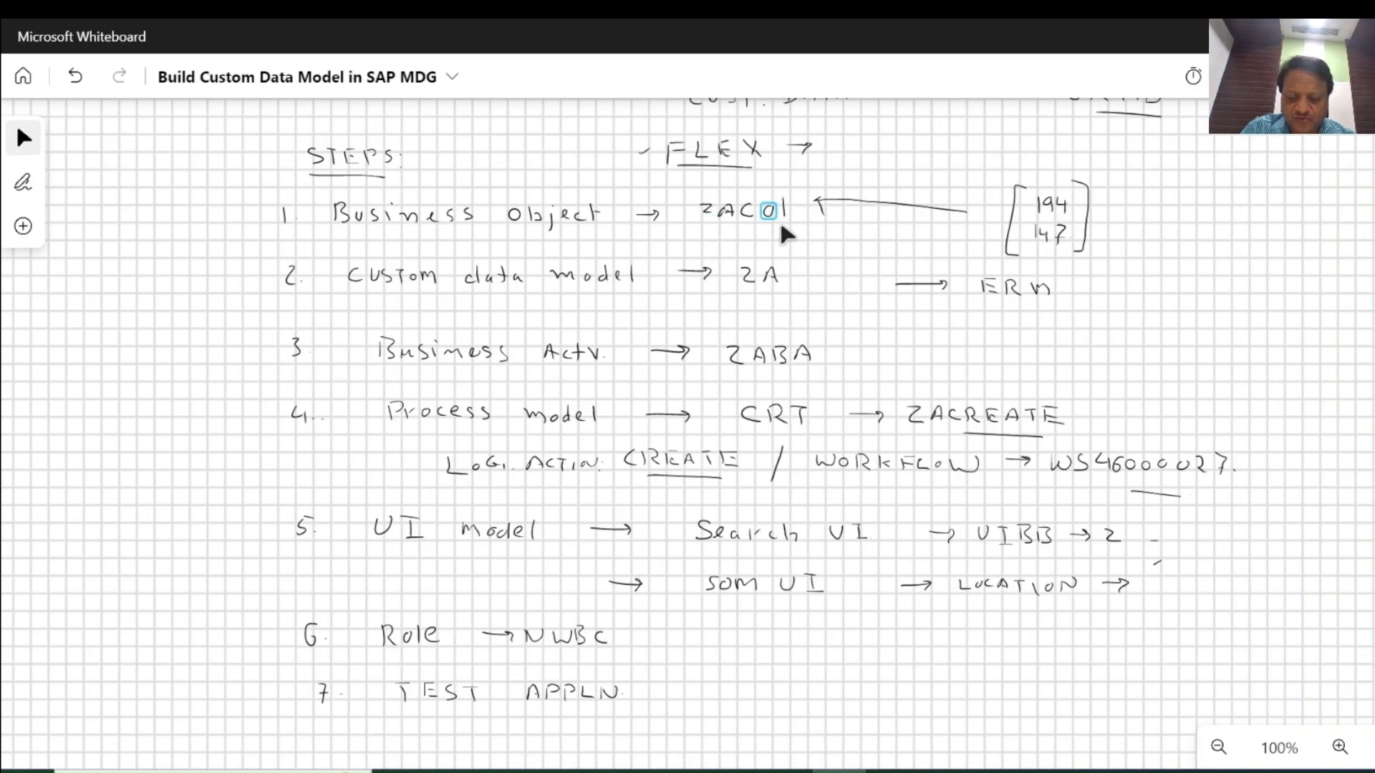
{"action": "key", "text": "alt+Tab"}
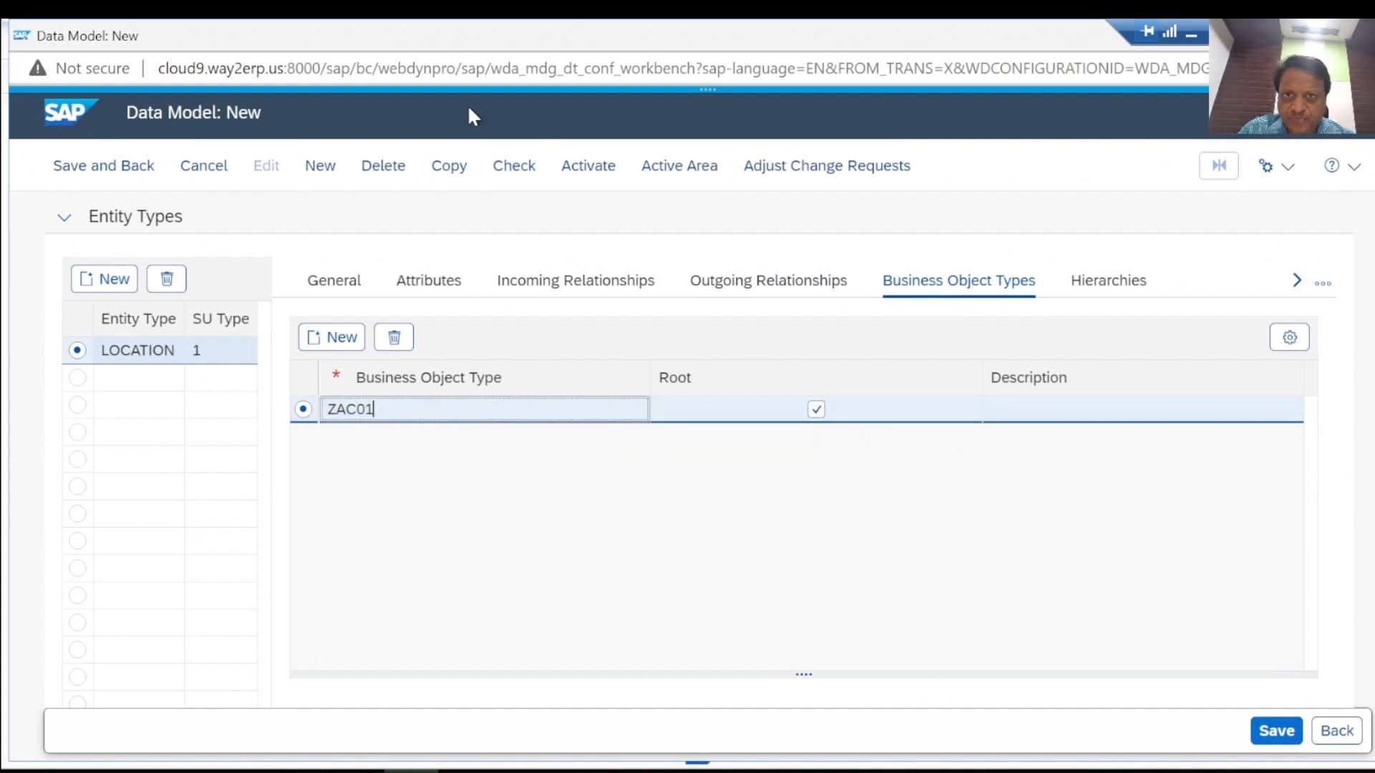
Check data model ZA for inconsistencies and close the resulting message.
{"action": "left_click", "coordinate": [513, 169]}
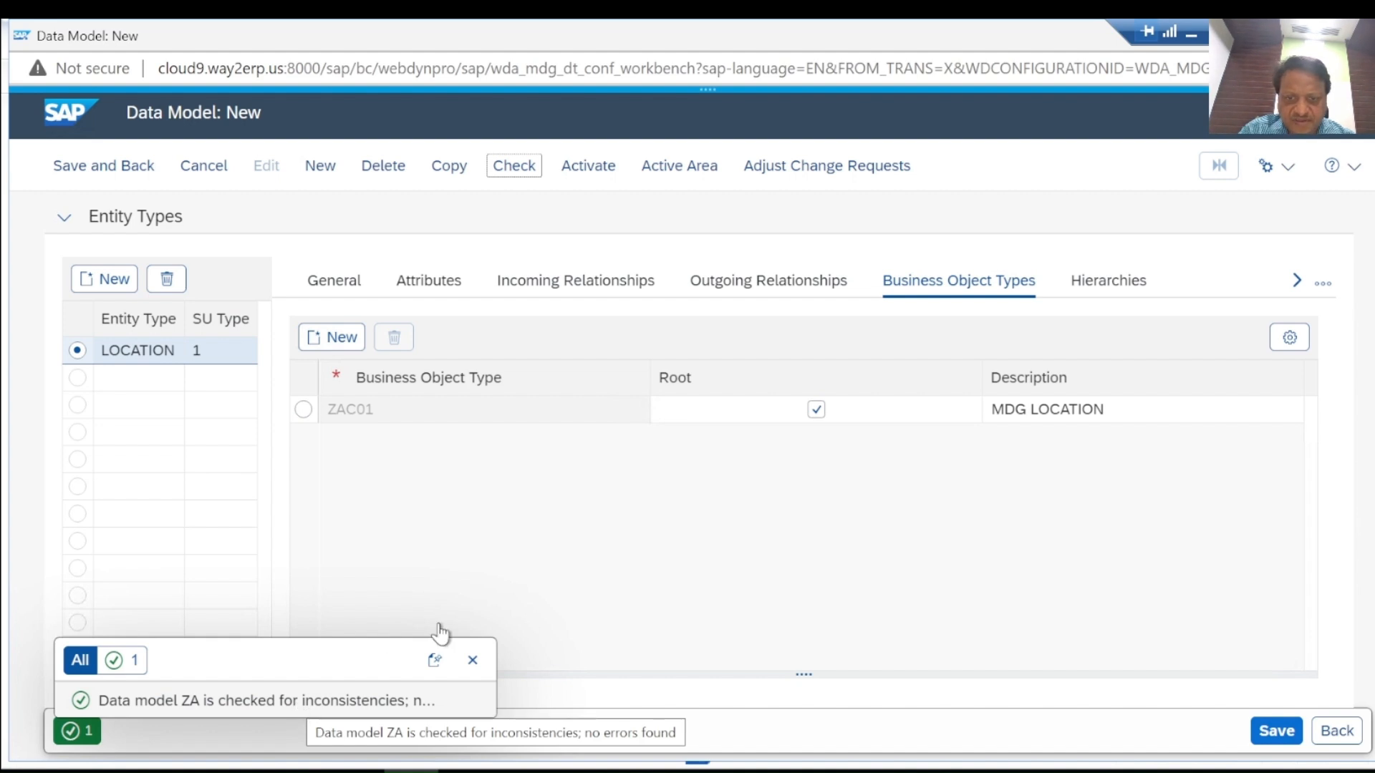
{"action": "left_click", "coordinate": [550, 537]}
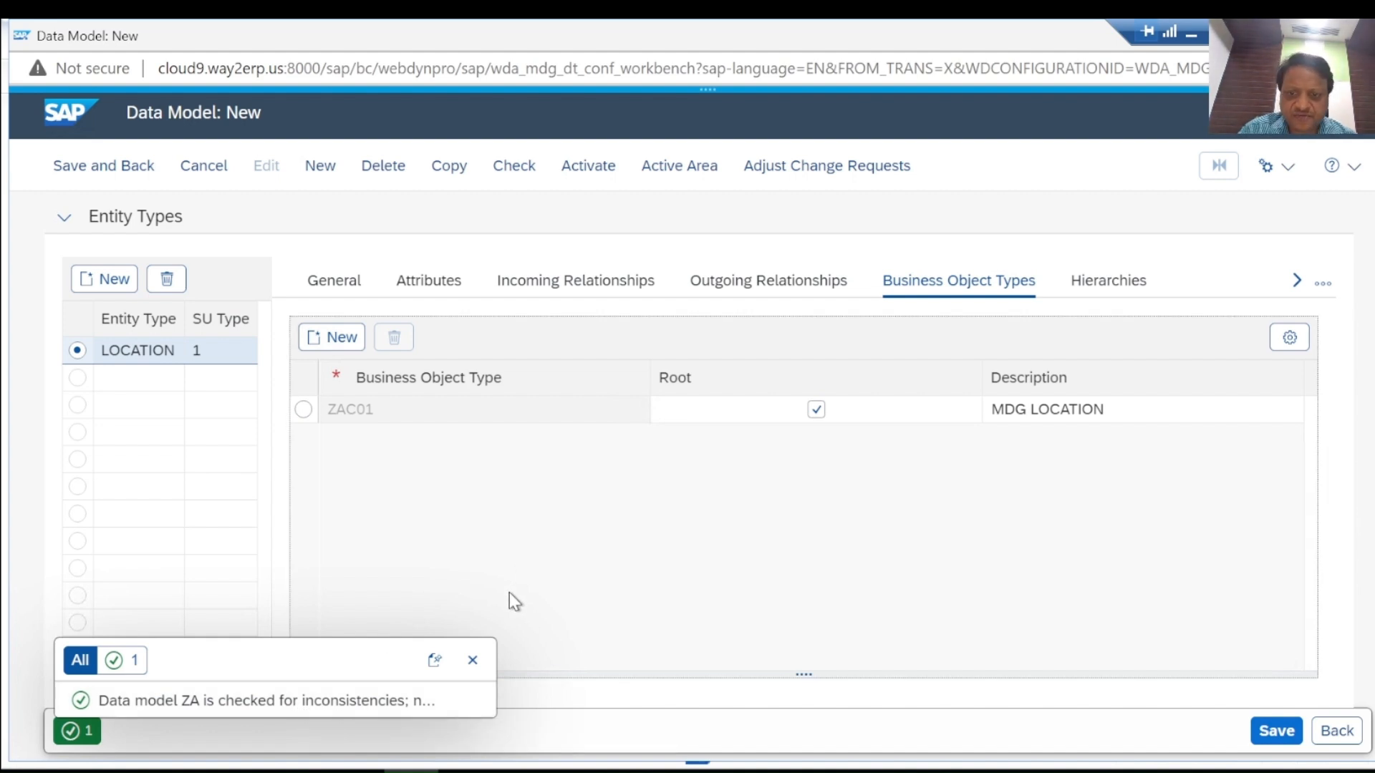
{"action": "left_click", "coordinate": [472, 660]}
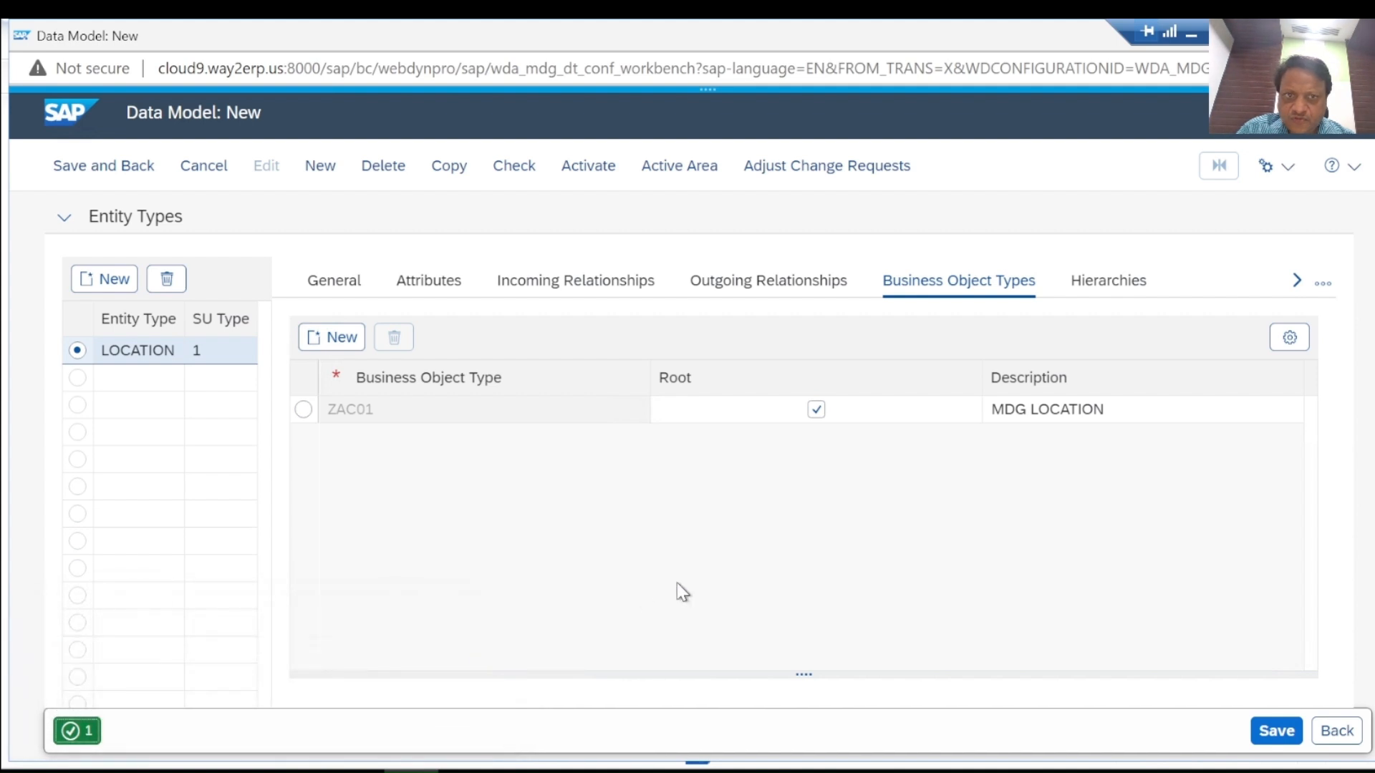
Save data model ZA to the existing workbench request S18K900625 (TRAINING - DATA MODEL ZA) and switch back to the SAP GUI Display IMG window.
{"action": "left_click", "coordinate": [1286, 737]}
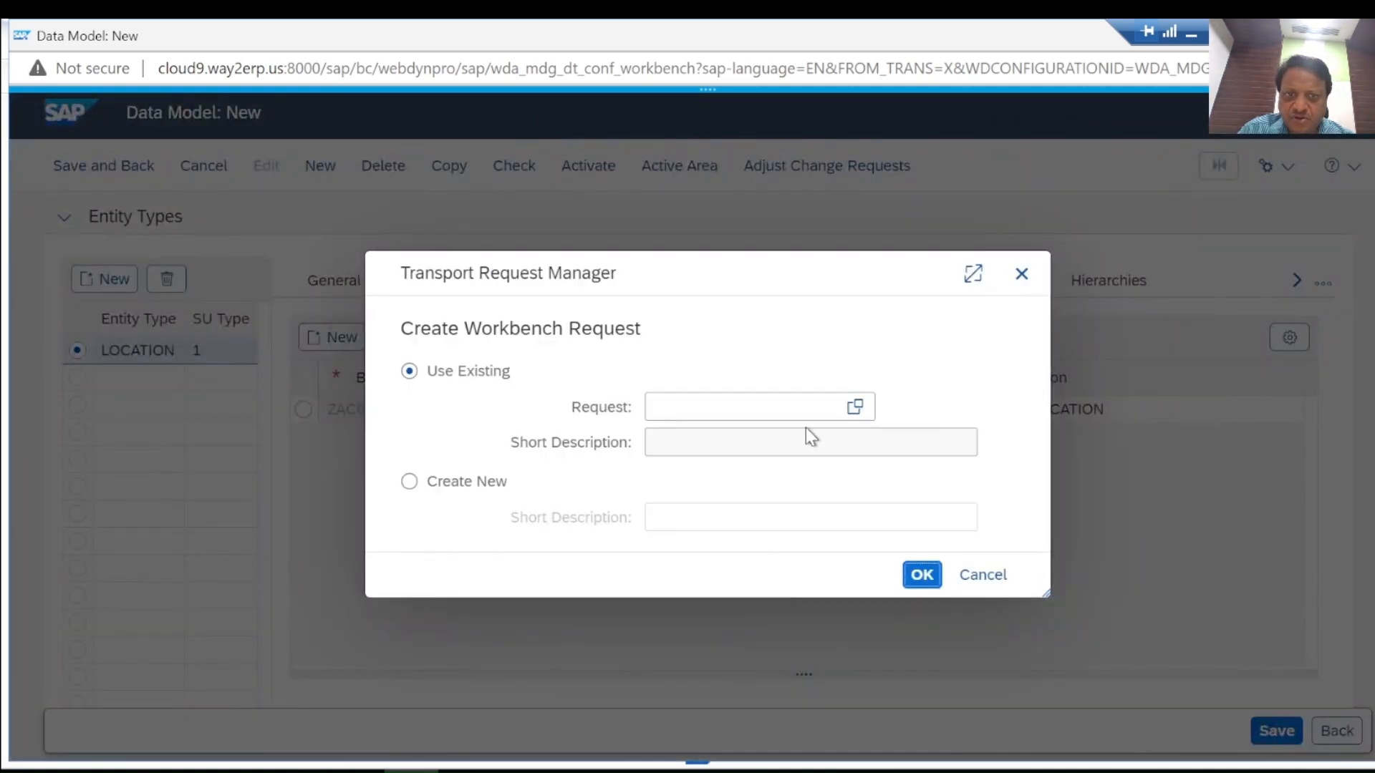
{"action": "left_click", "coordinate": [767, 408]}
{"action": "left_click", "coordinate": [854, 408]}
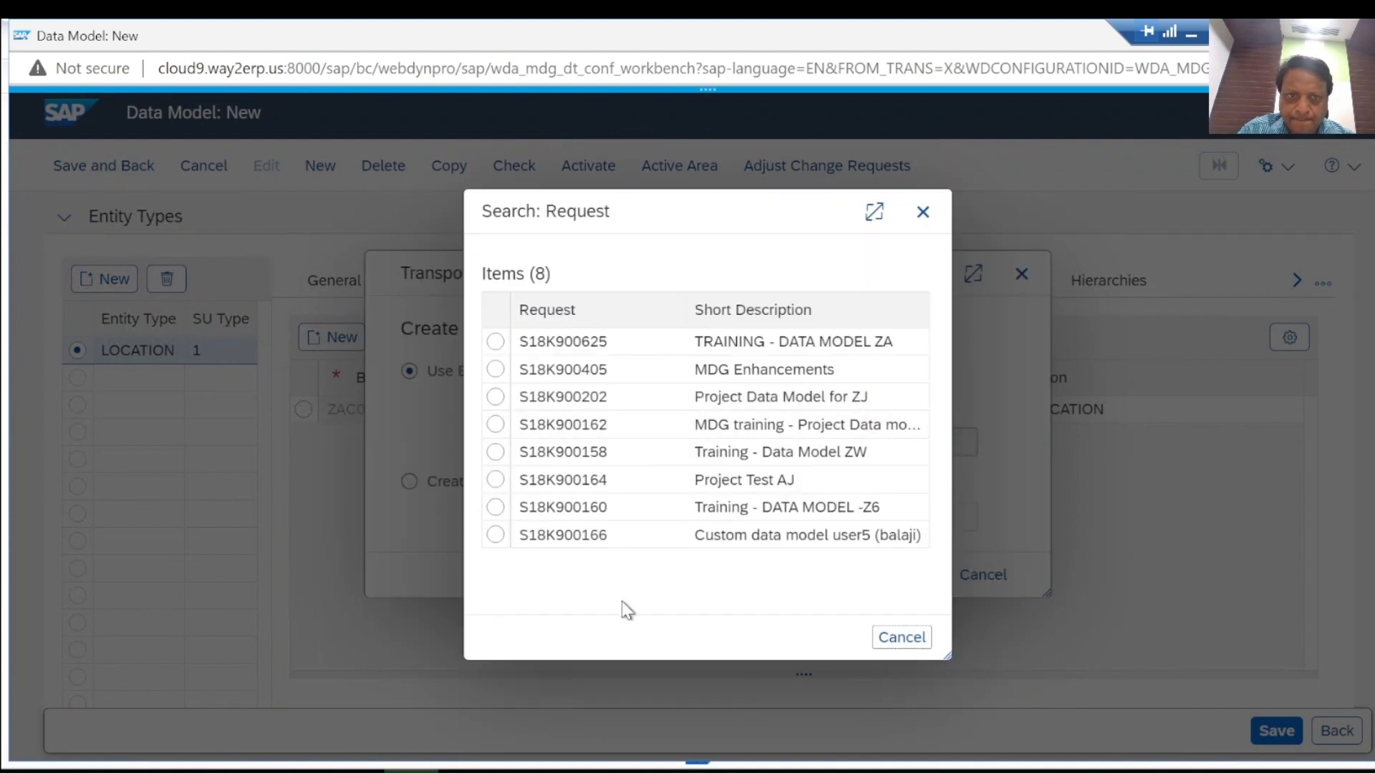
{"action": "left_click", "coordinate": [496, 342]}
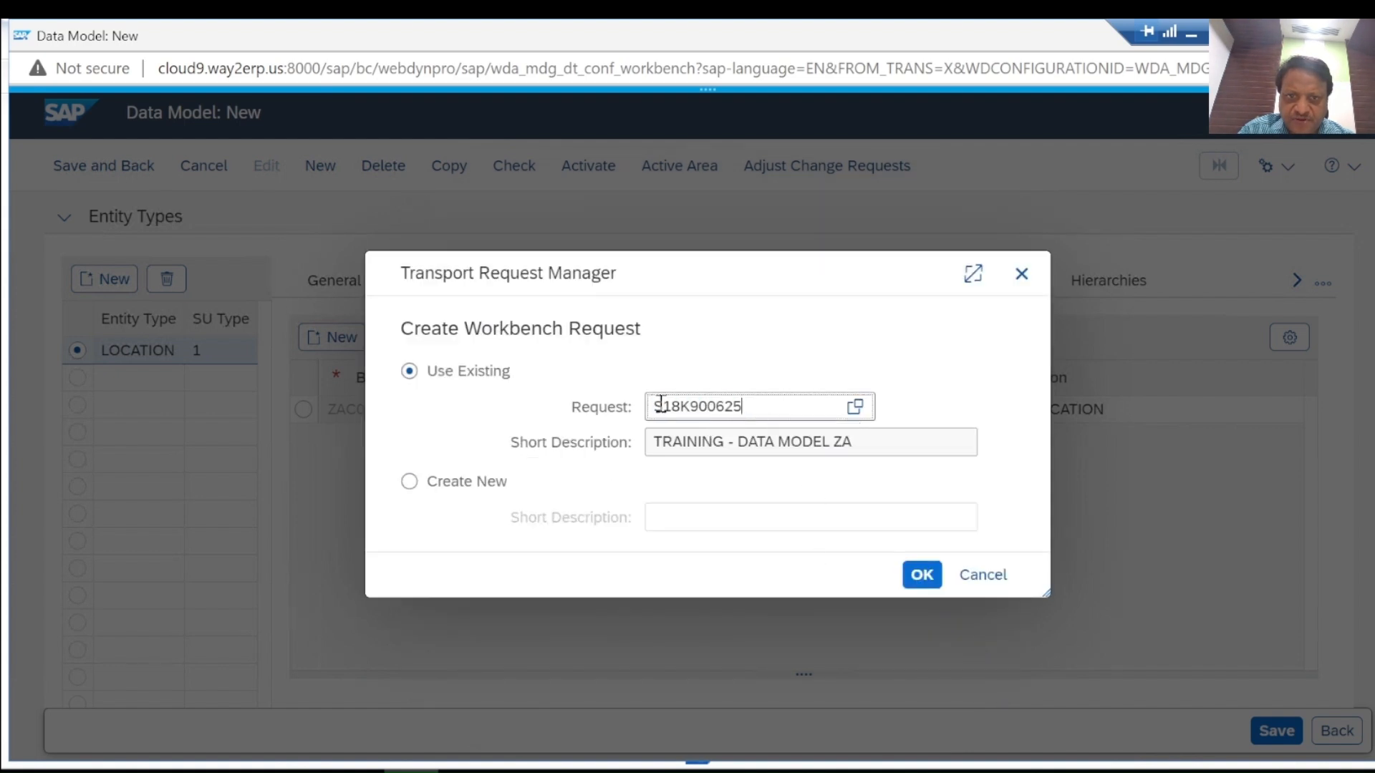
{"action": "left_click", "coordinate": [924, 576]}
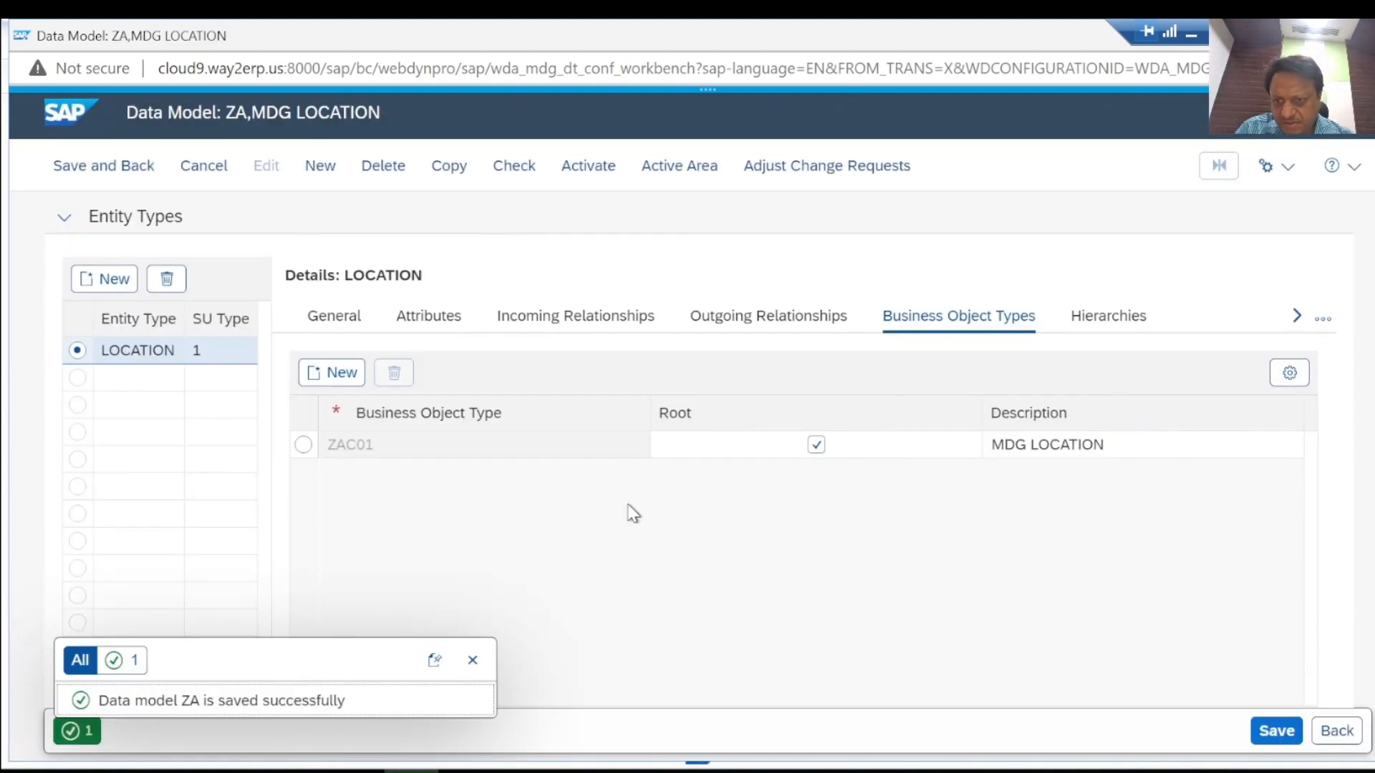
{"action": "left_click", "coordinate": [472, 663]}
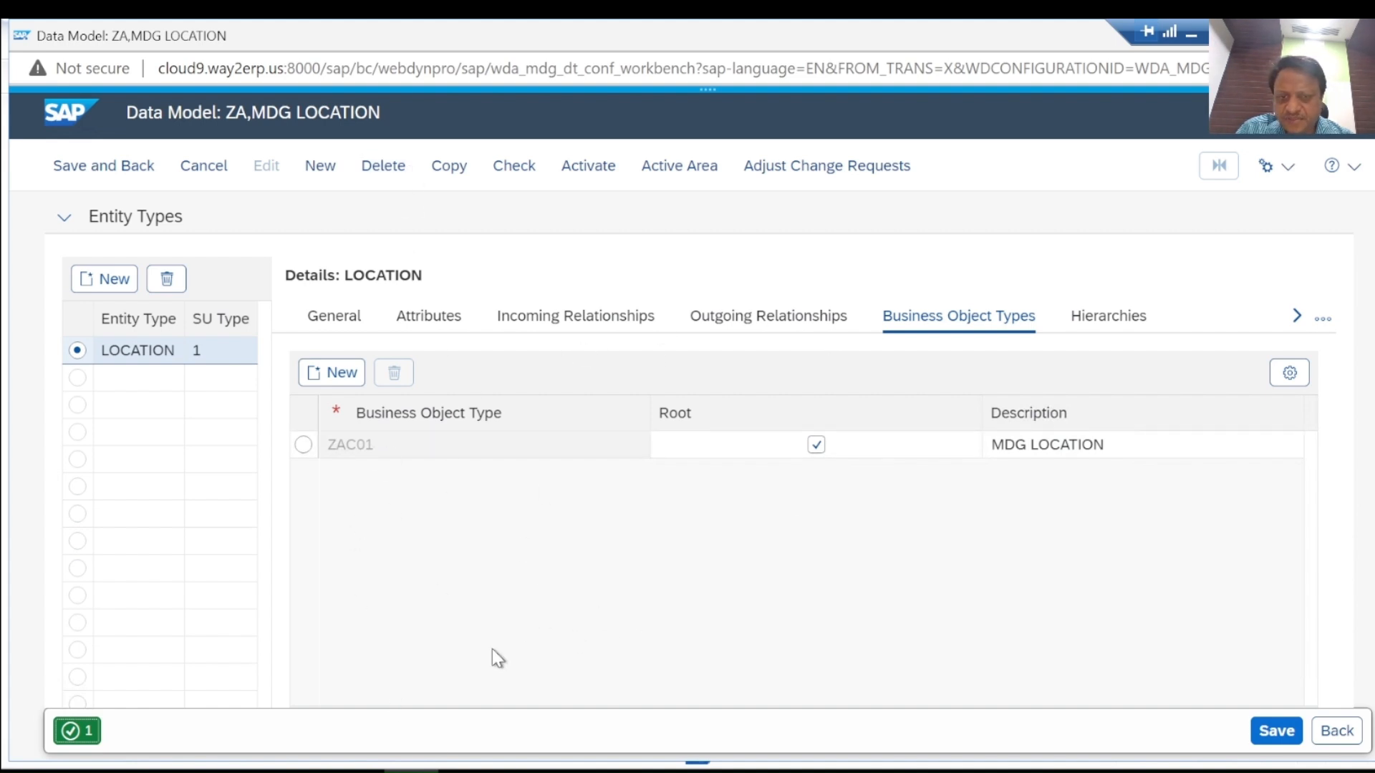
{"action": "key", "text": "alt+Tab"}
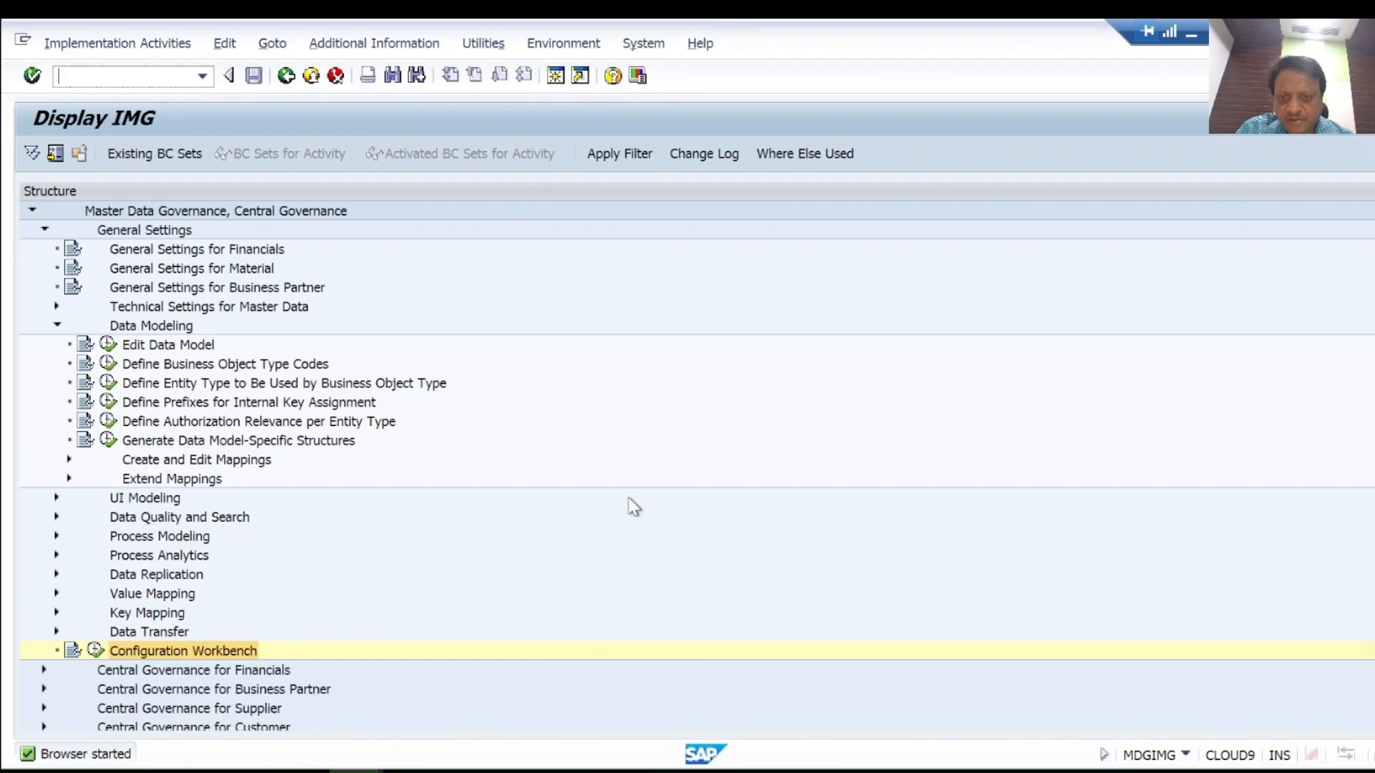
Open the Edit Data Model customizing activity and accept the cross-client table caution.
{"action": "left_click", "coordinate": [153, 346]}
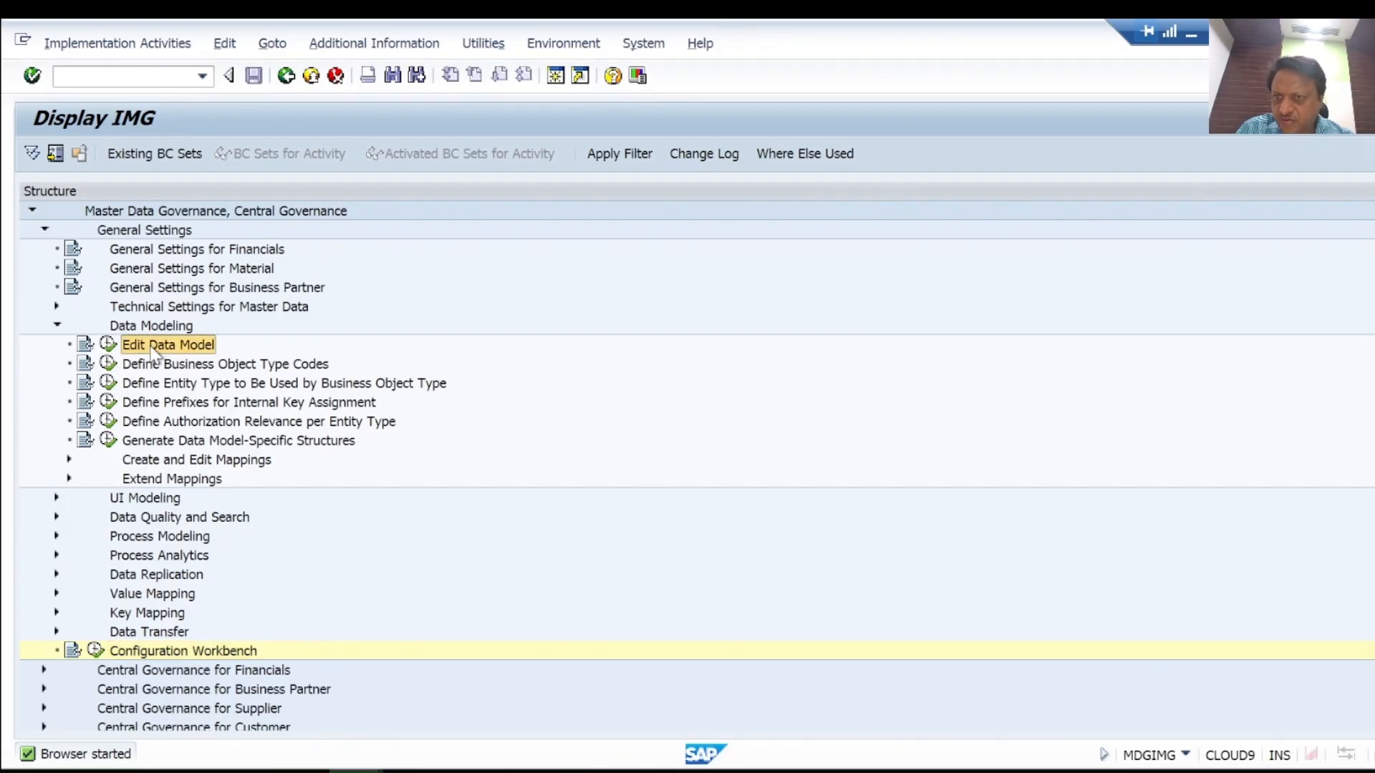
{"action": "left_click", "coordinate": [108, 347]}
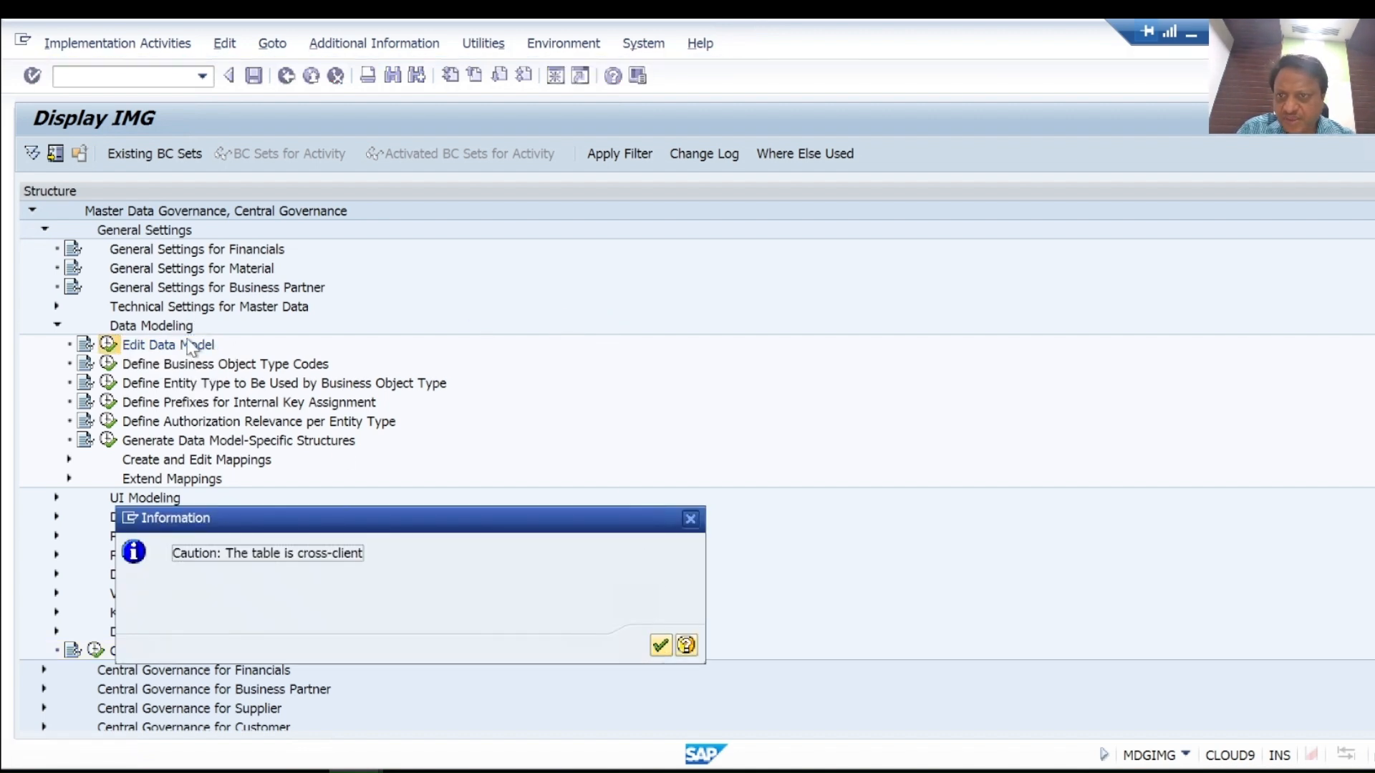
{"action": "left_click", "coordinate": [660, 645]}
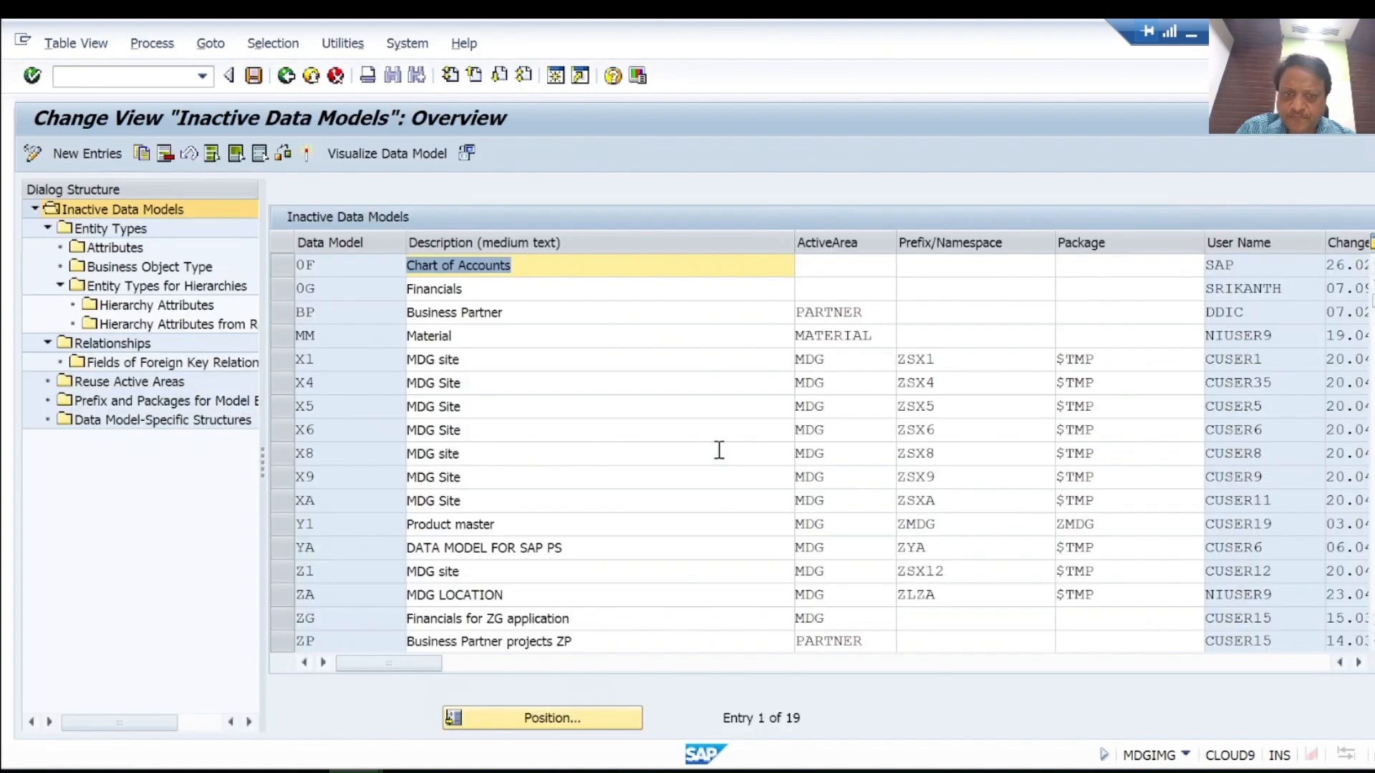
Review the LOCATION entity type details, attributes and business object type of data model ZA.
{"action": "left_click", "coordinate": [281, 597]}
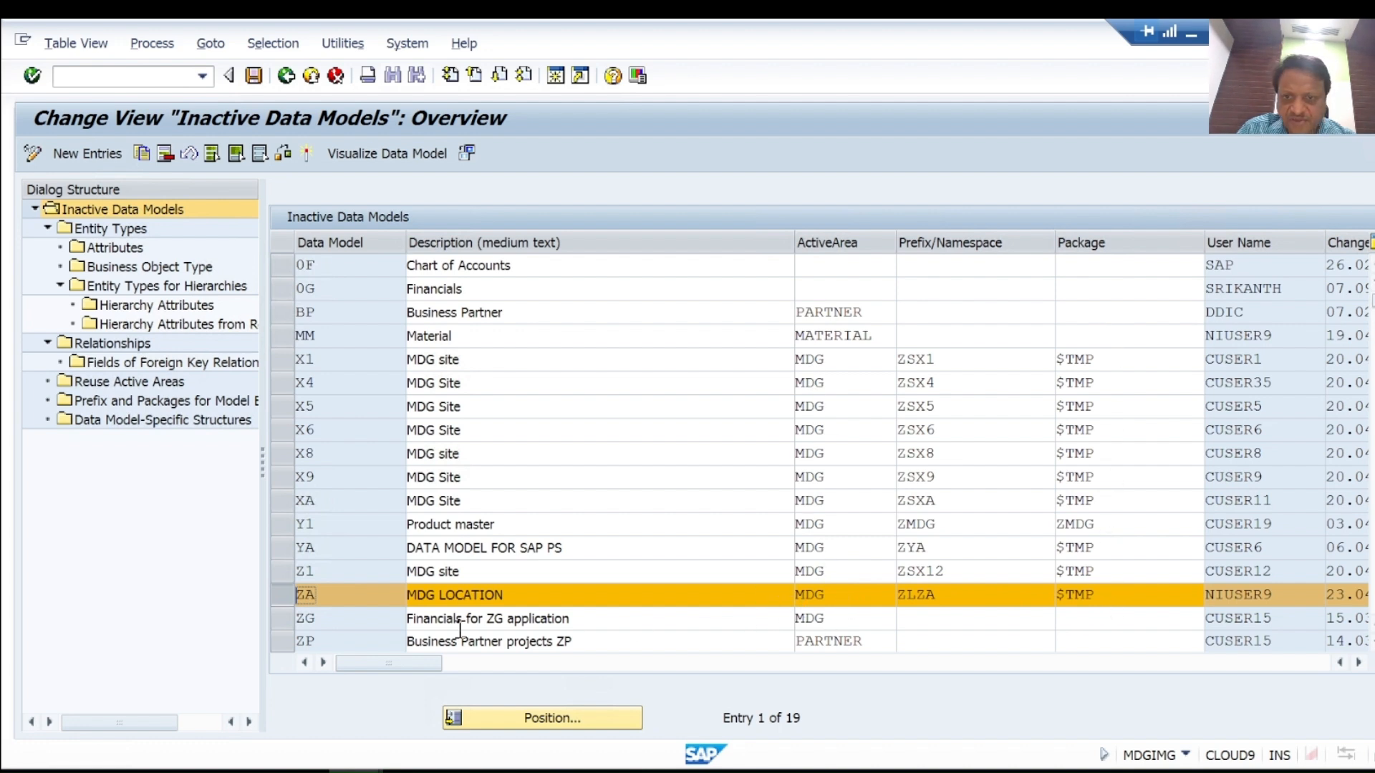
{"action": "double_click", "coordinate": [137, 236]}
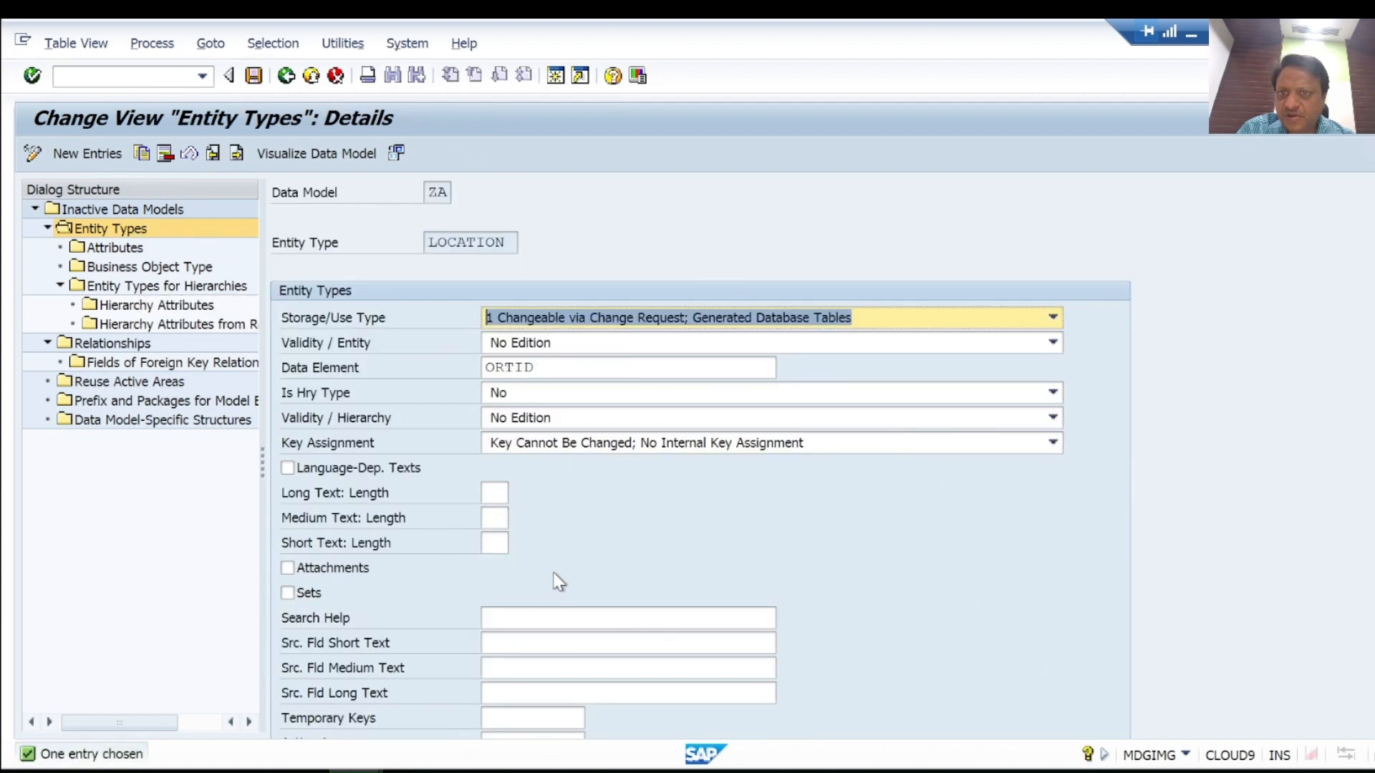
{"action": "double_click", "coordinate": [117, 250]}
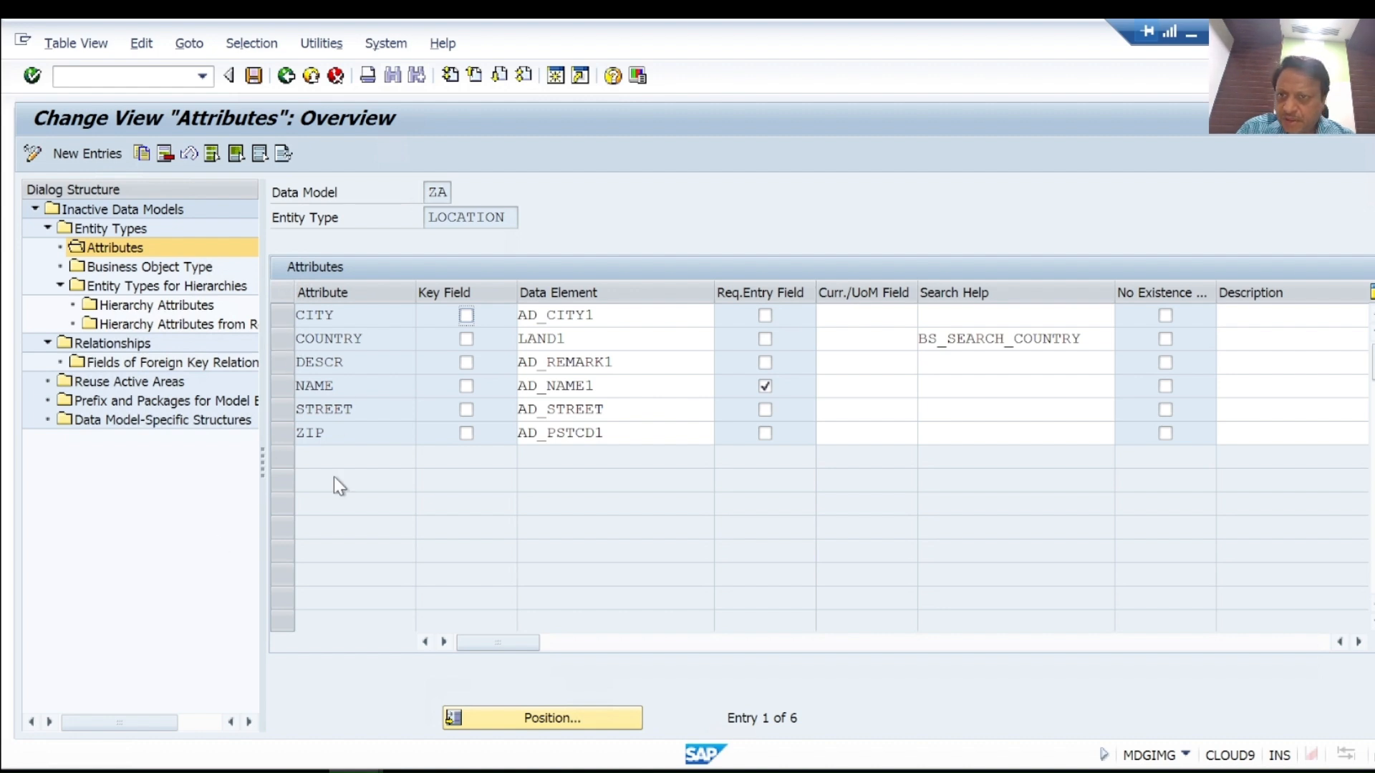
{"action": "left_click", "coordinate": [205, 270]}
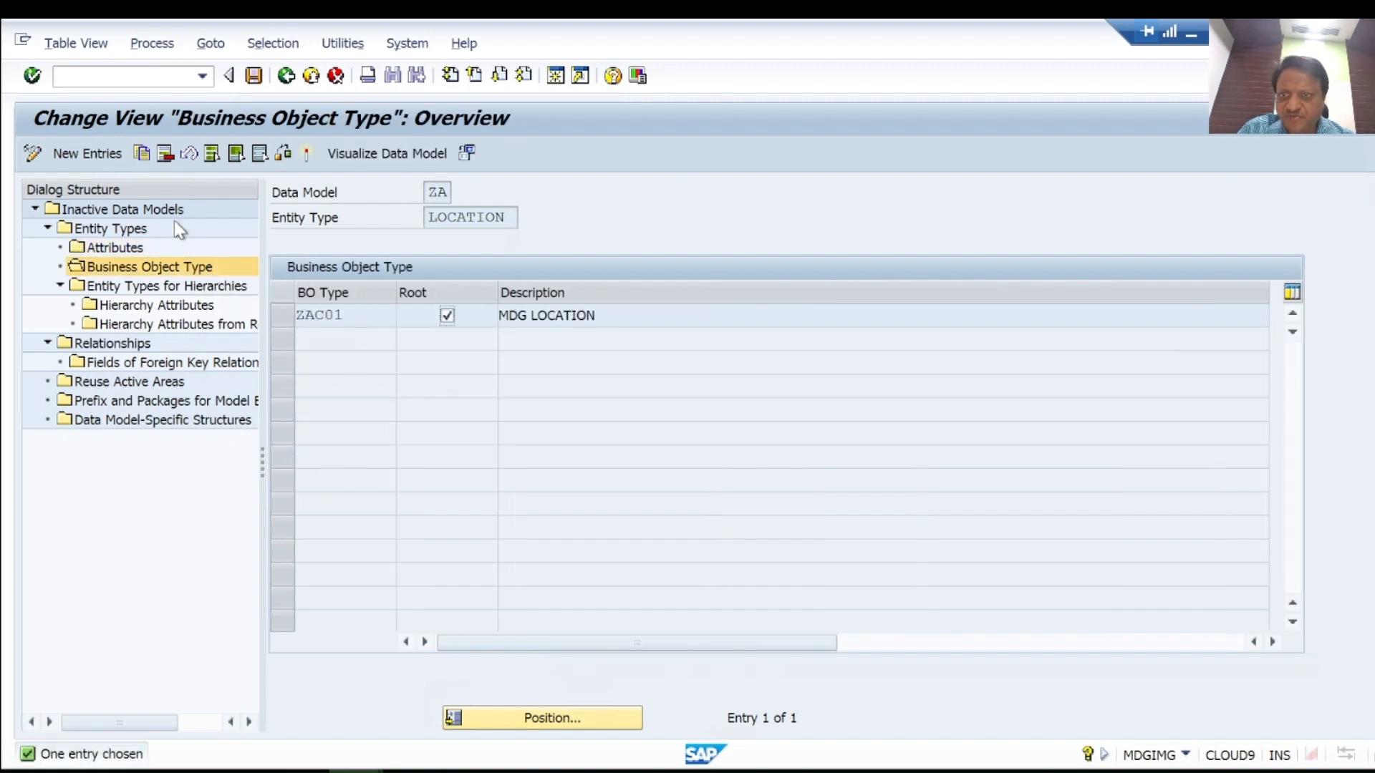
Return to the inactive data models, activate data model ZA and close the issued messages.
{"action": "left_click", "coordinate": [122, 208]}
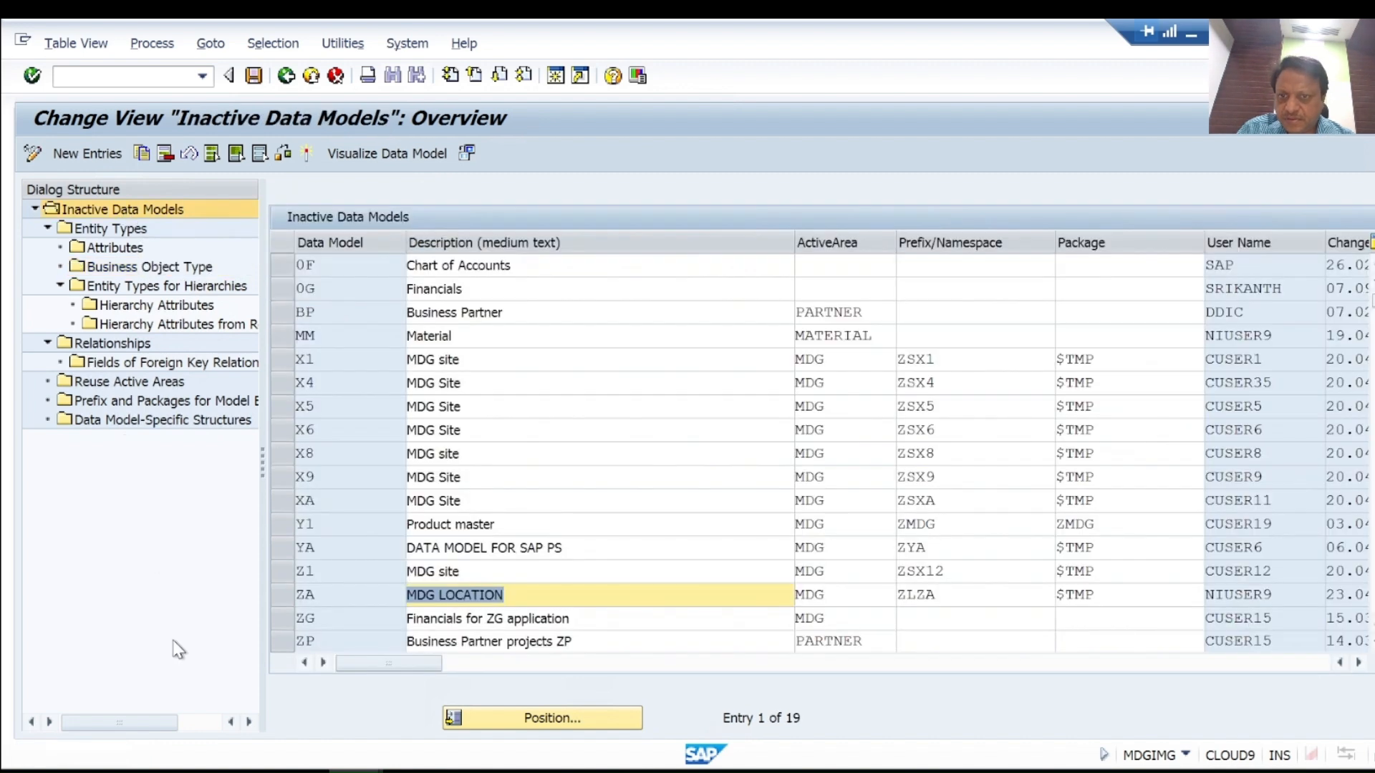
{"action": "left_click", "coordinate": [283, 595]}
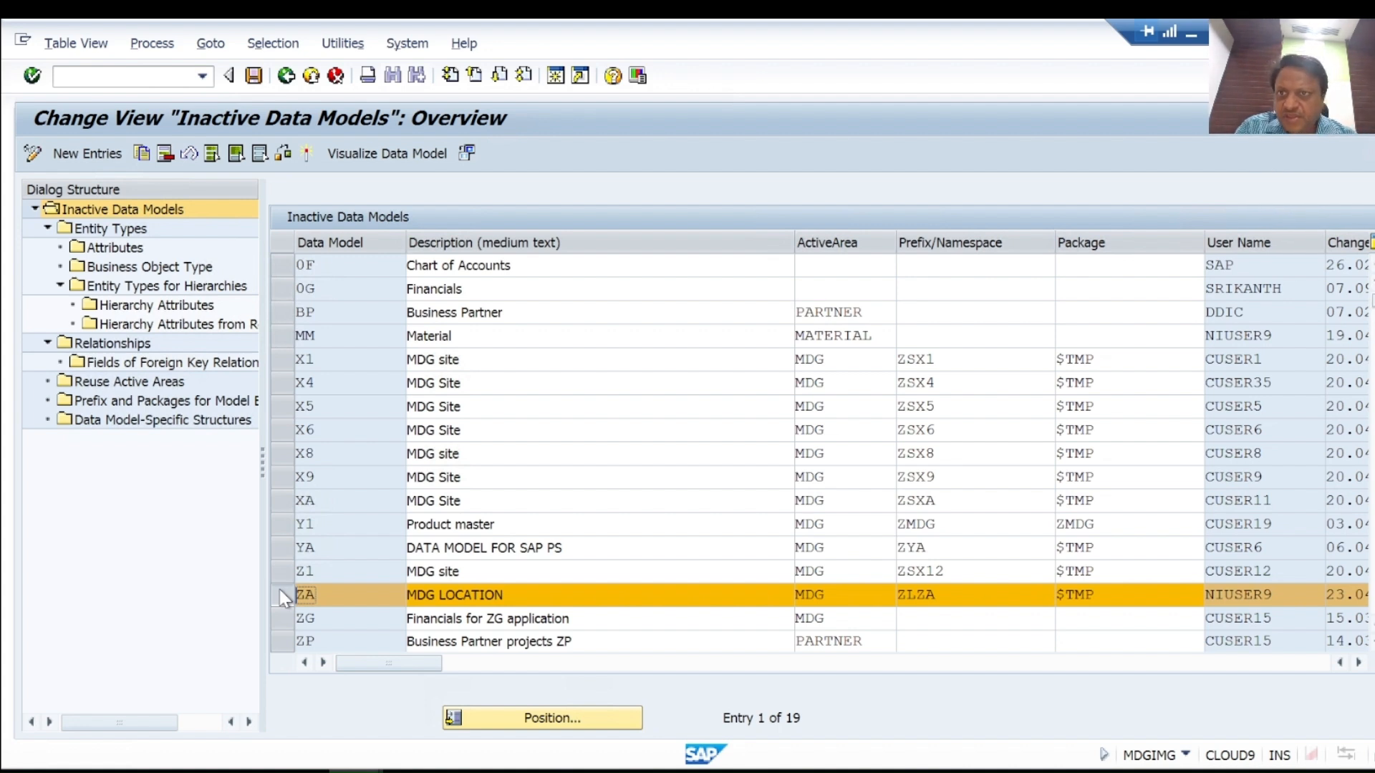
{"action": "left_click", "coordinate": [285, 154]}
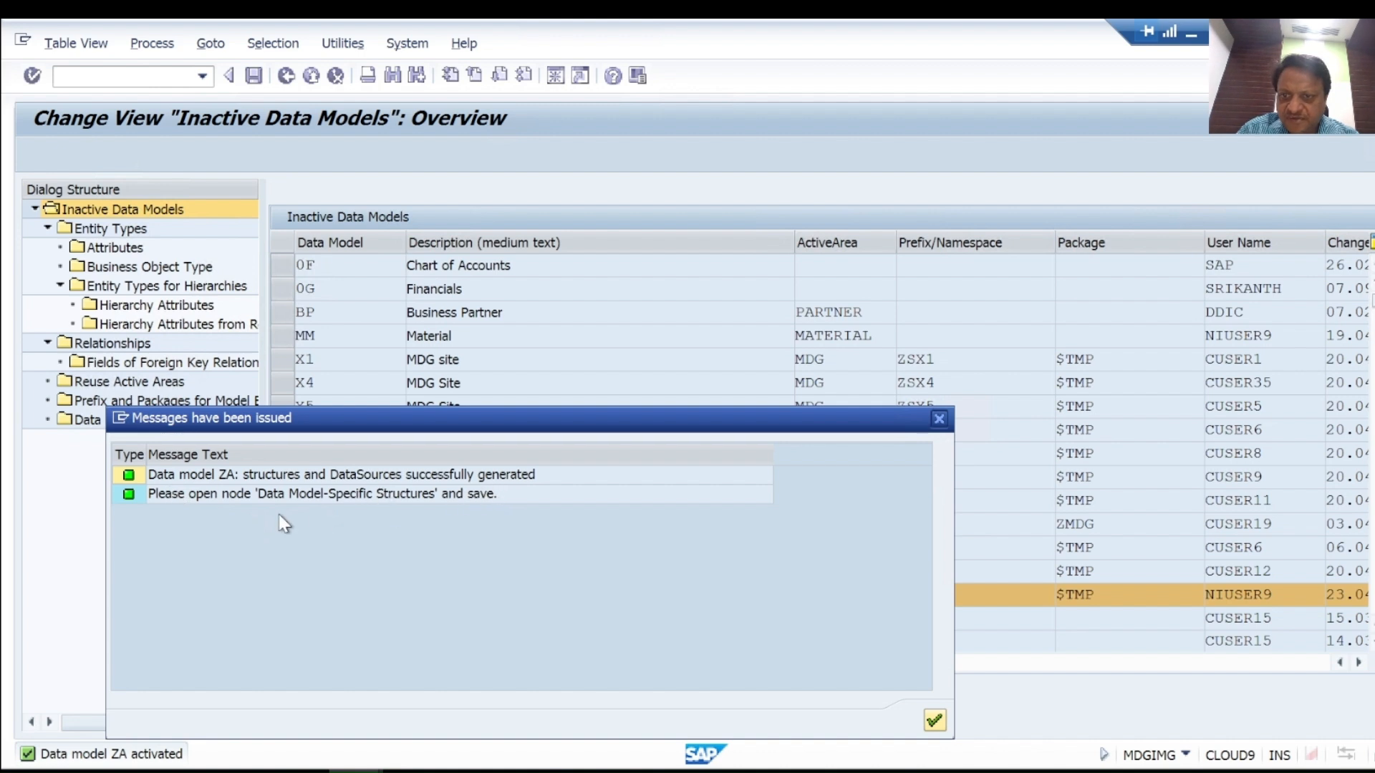
{"action": "left_click", "coordinate": [934, 722]}
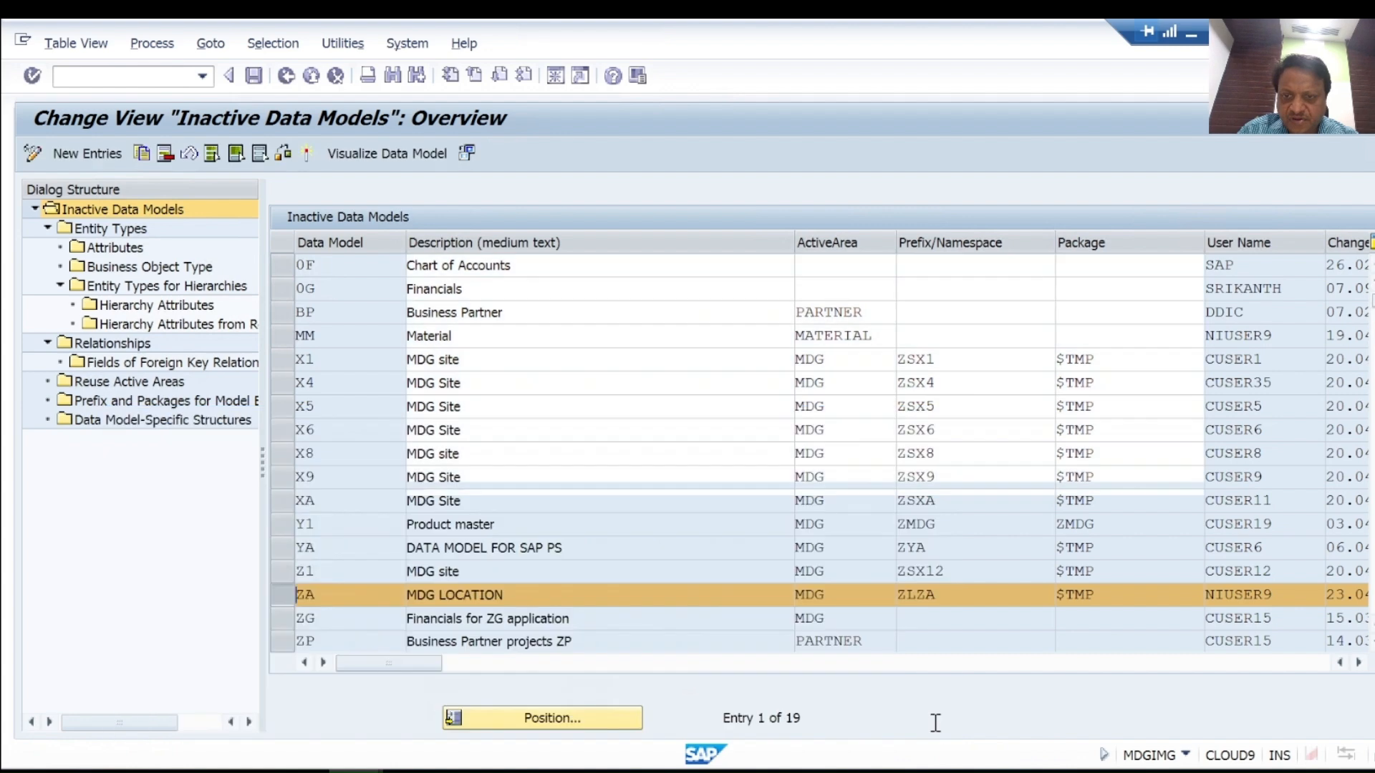
Open the data model-specific structures of ZA, select all of them and save.
{"action": "double_click", "coordinate": [141, 423]}
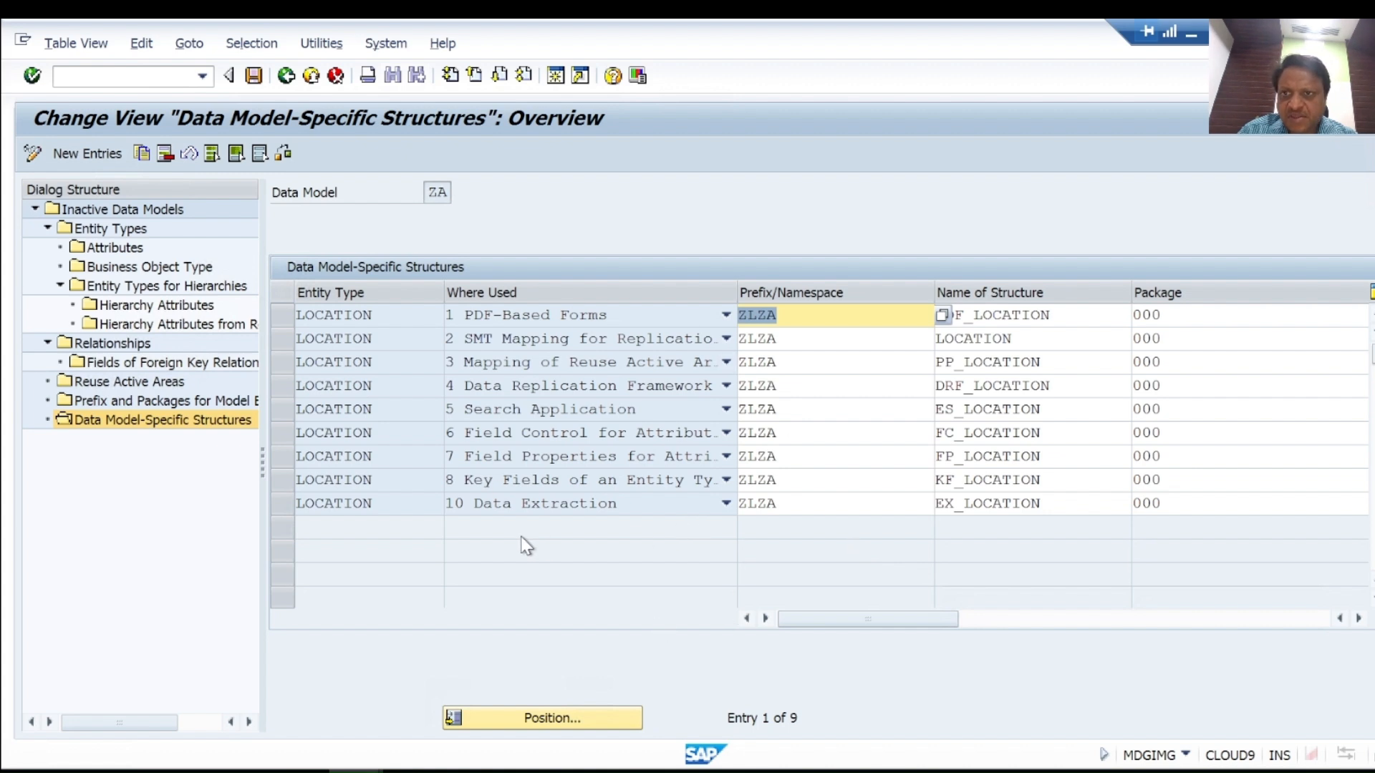
{"action": "left_click", "coordinate": [212, 154]}
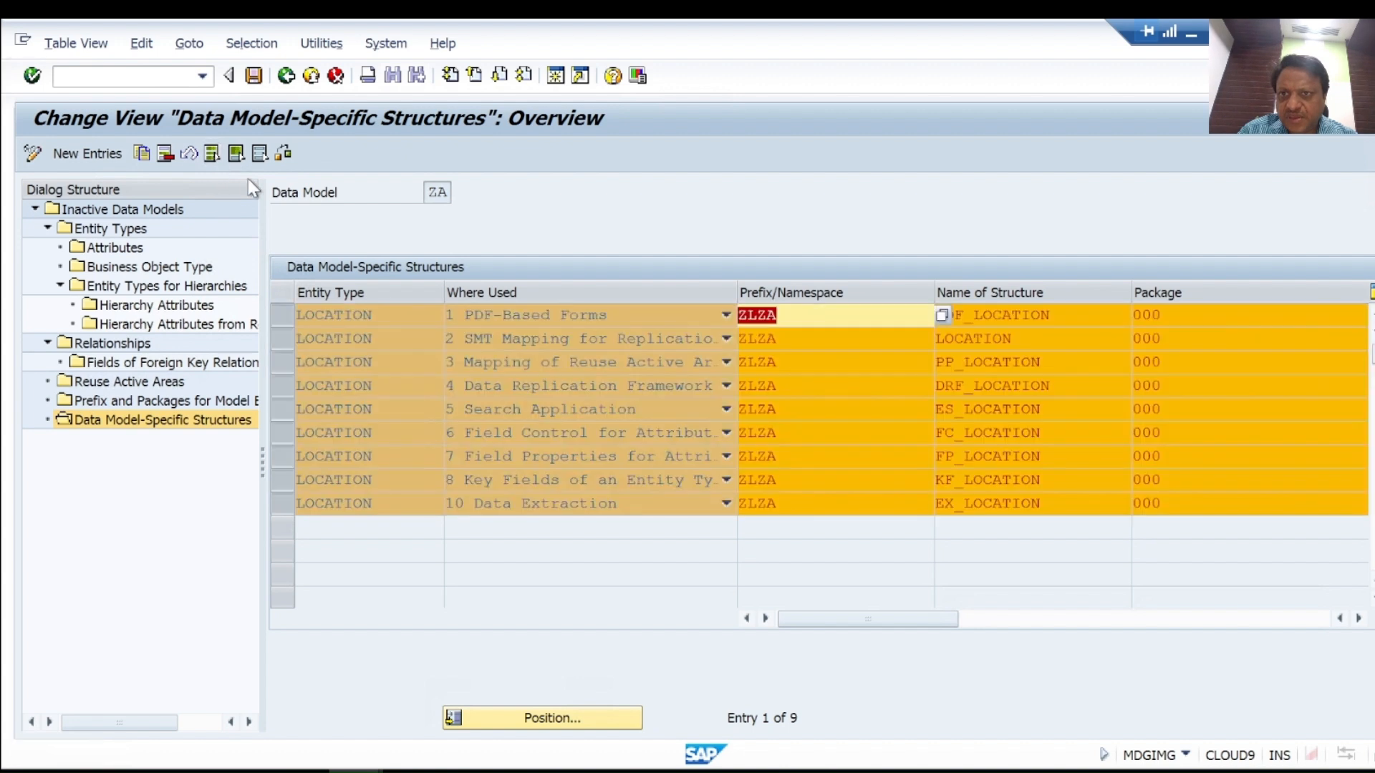
{"action": "left_click", "coordinate": [254, 76]}
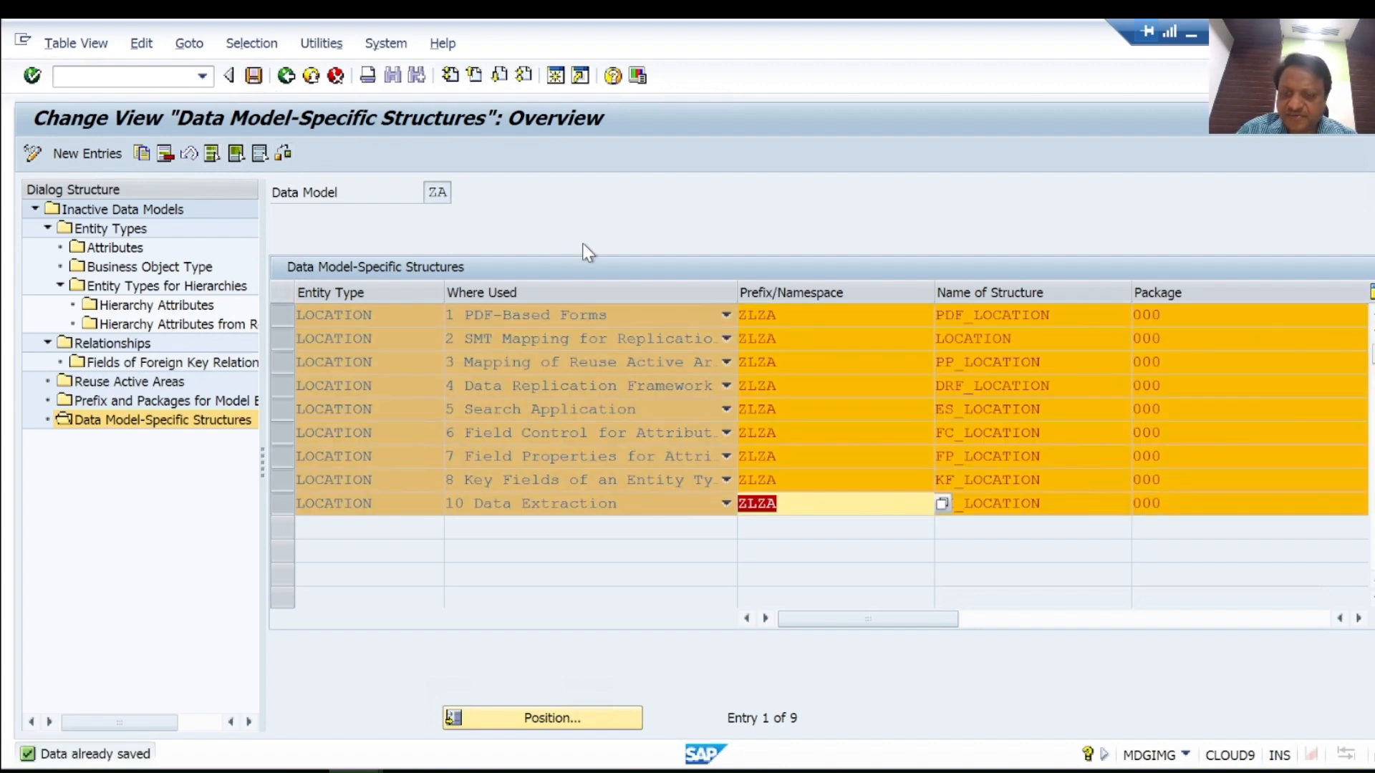
Visualize data model ZA, compare its active and inactive versions with widened columns, and return to the Display IMG screen.
{"action": "left_click", "coordinate": [287, 75]}
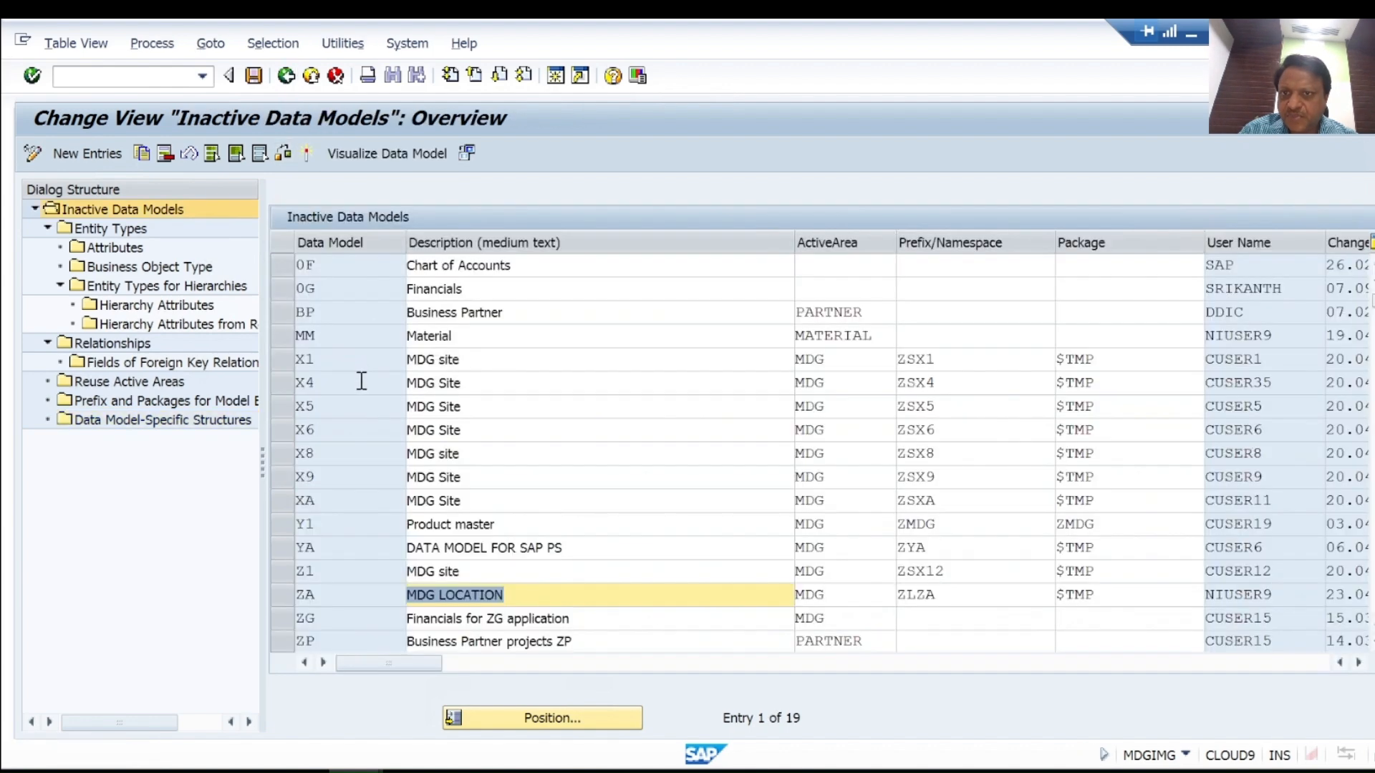
{"action": "left_click", "coordinate": [286, 603]}
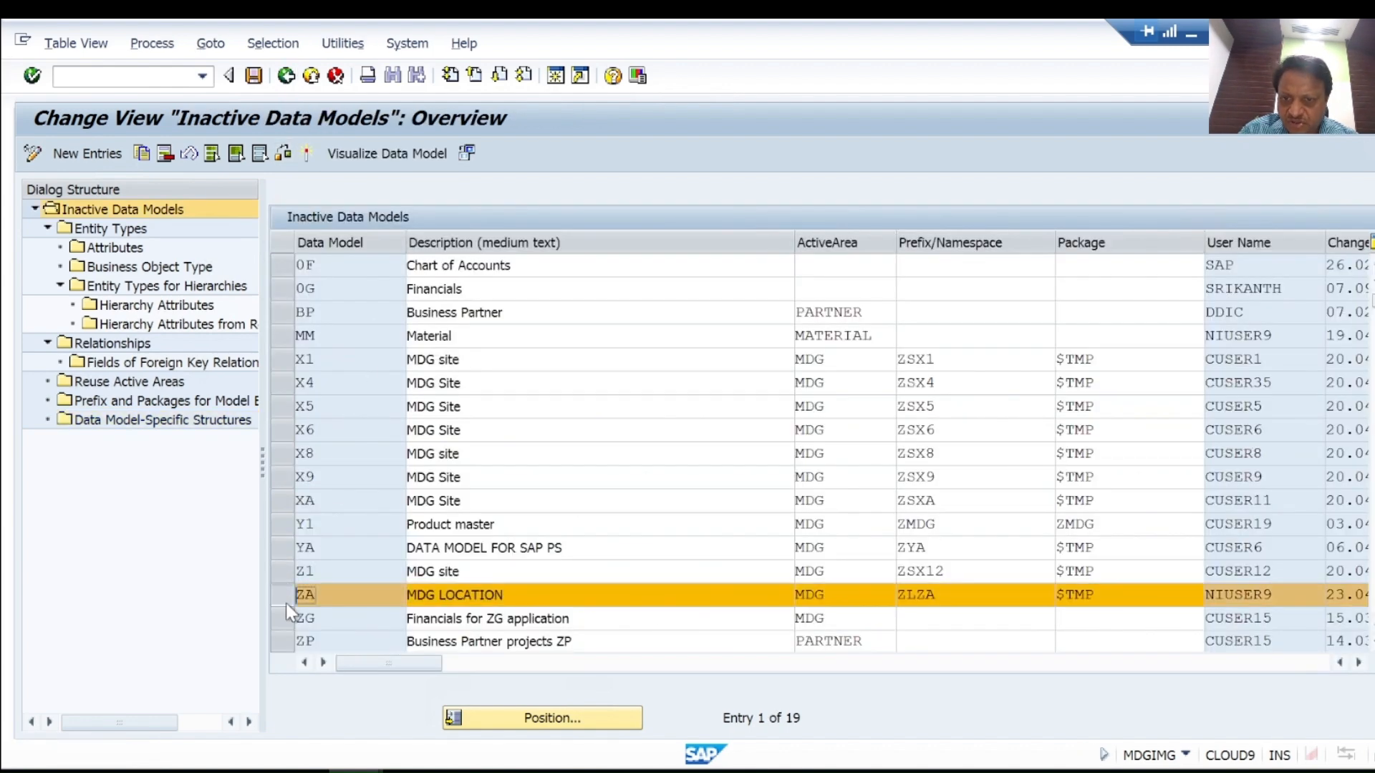
{"action": "left_click", "coordinate": [377, 154]}
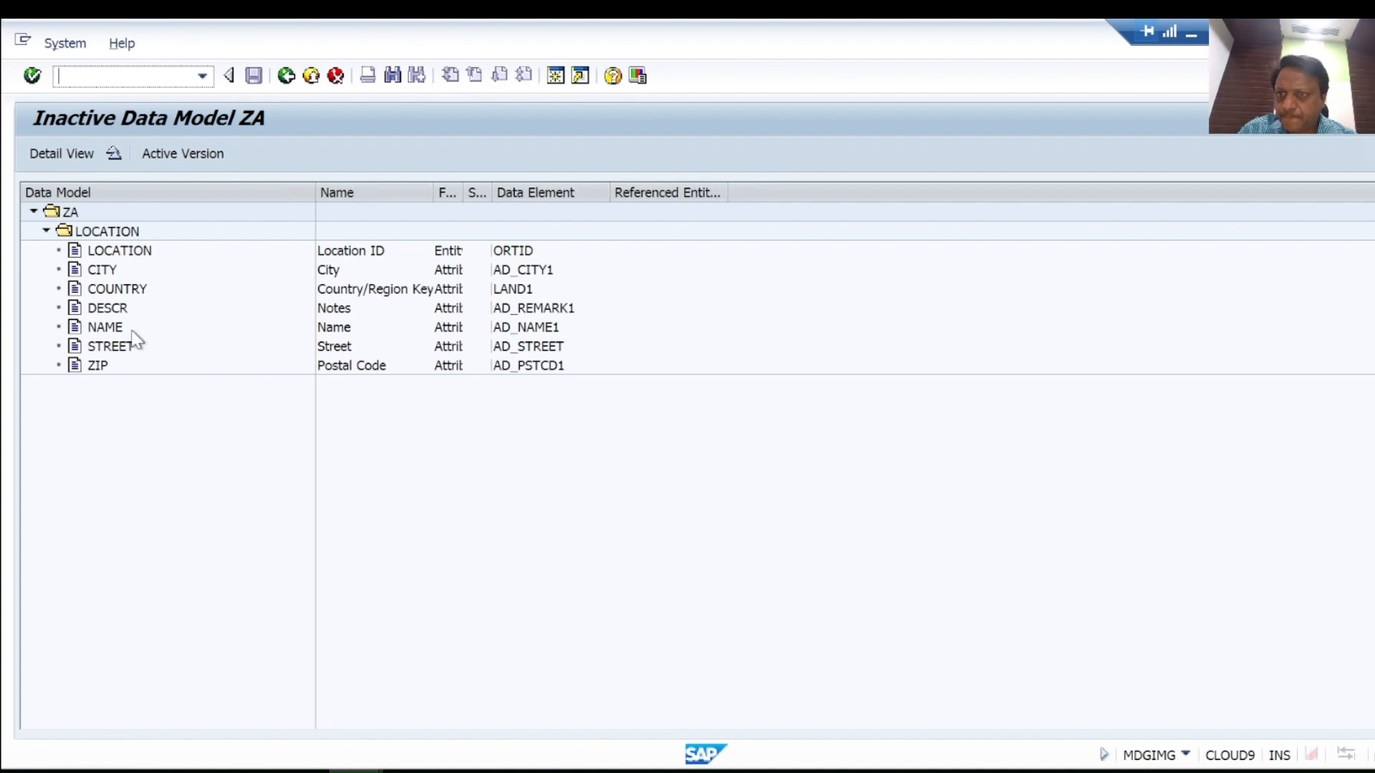
{"action": "left_click", "coordinate": [181, 153]}
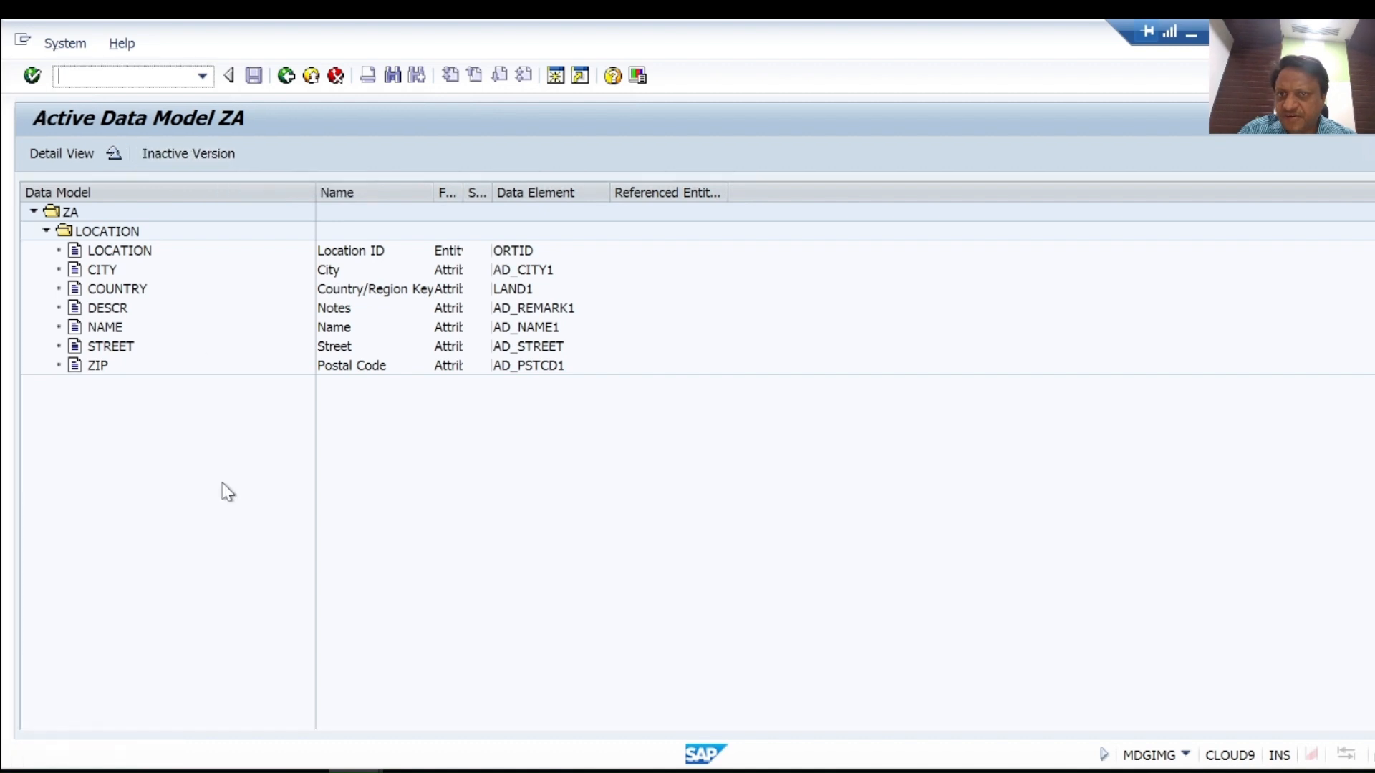
{"action": "left_click", "coordinate": [209, 157]}
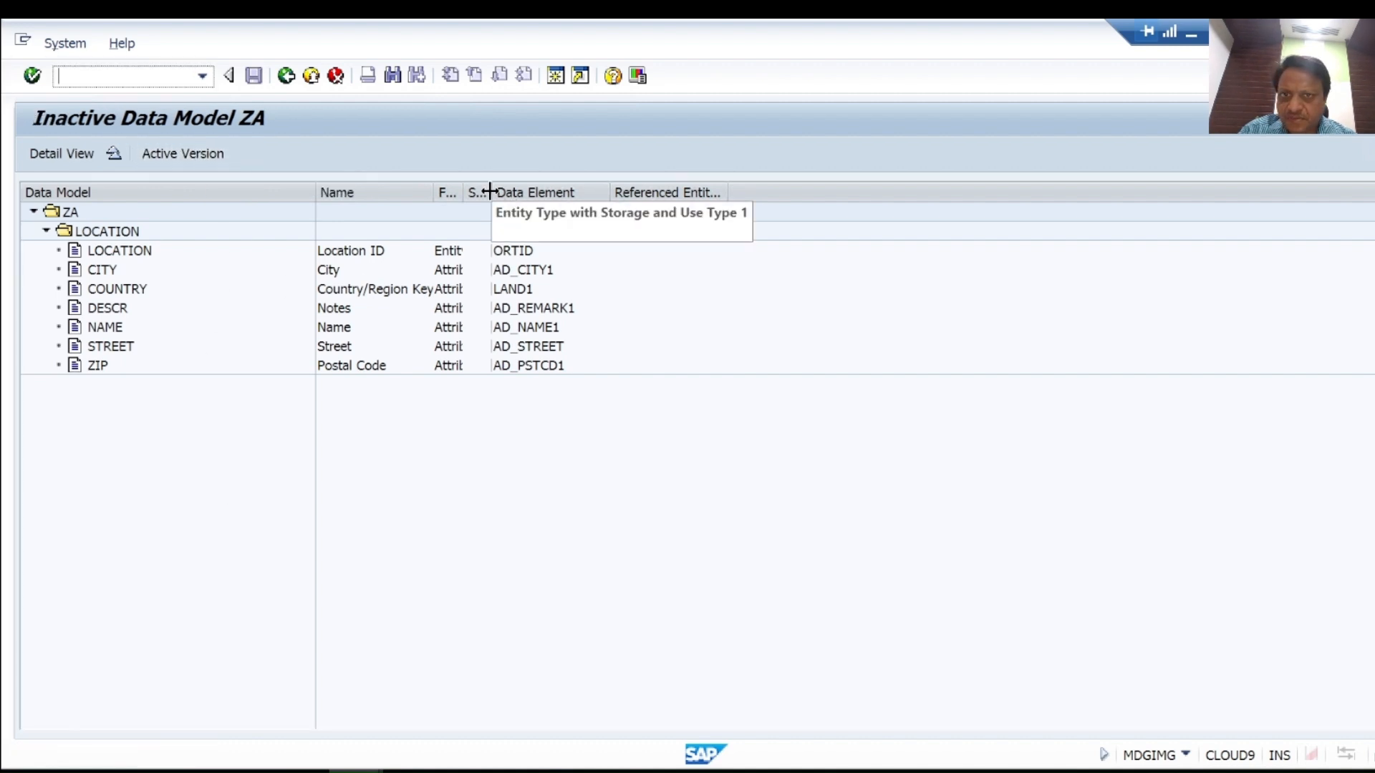
{"action": "left_click_drag", "start_coordinate": [490, 189], "coordinate": [732, 193]}
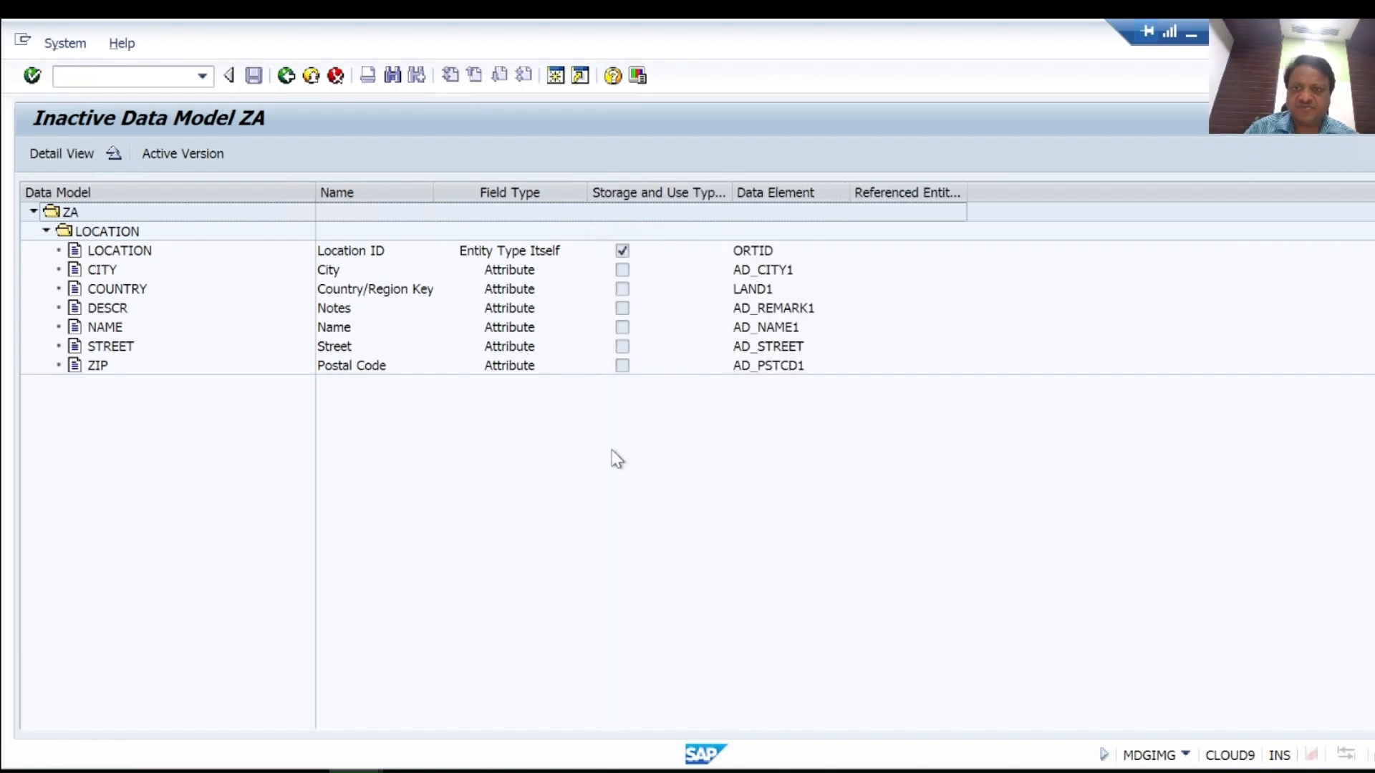
{"action": "left_click", "coordinate": [205, 153]}
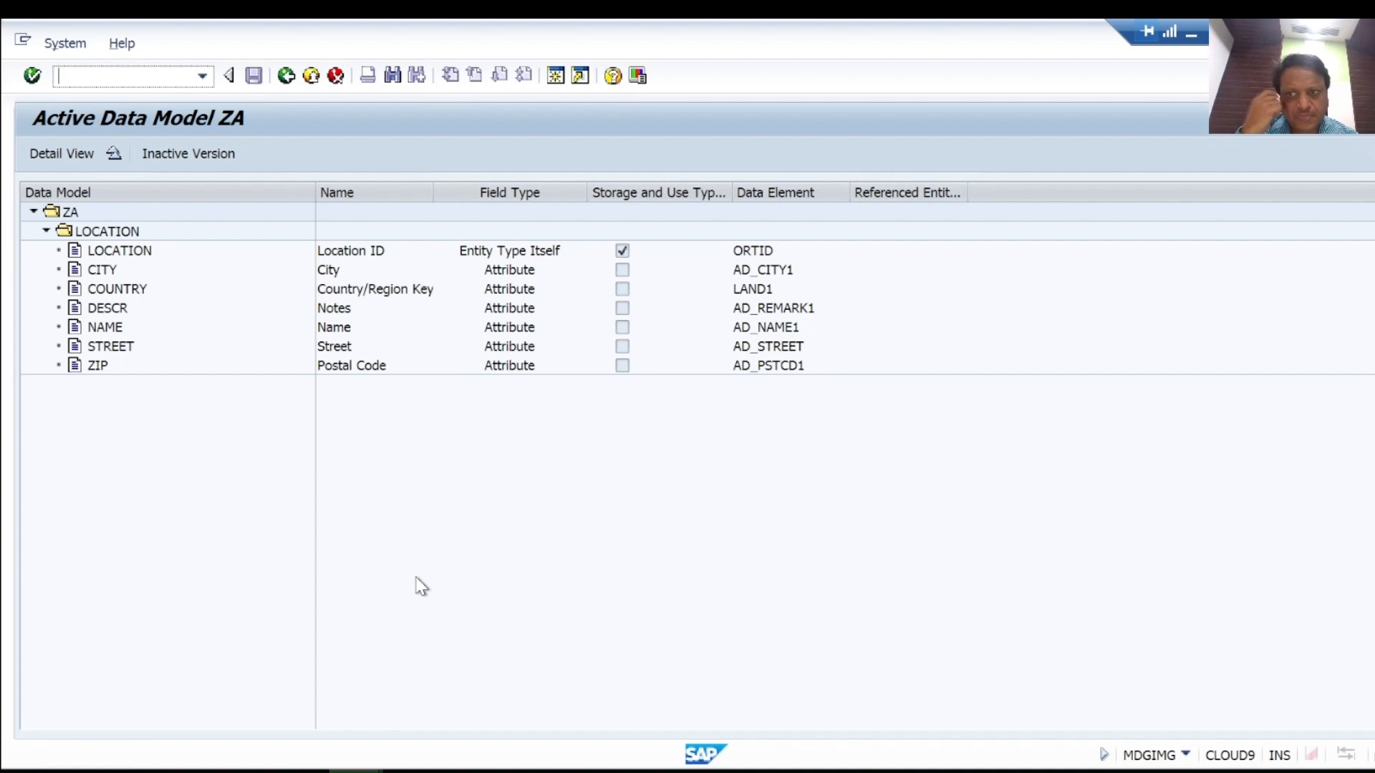
{"action": "left_click", "coordinate": [286, 75]}
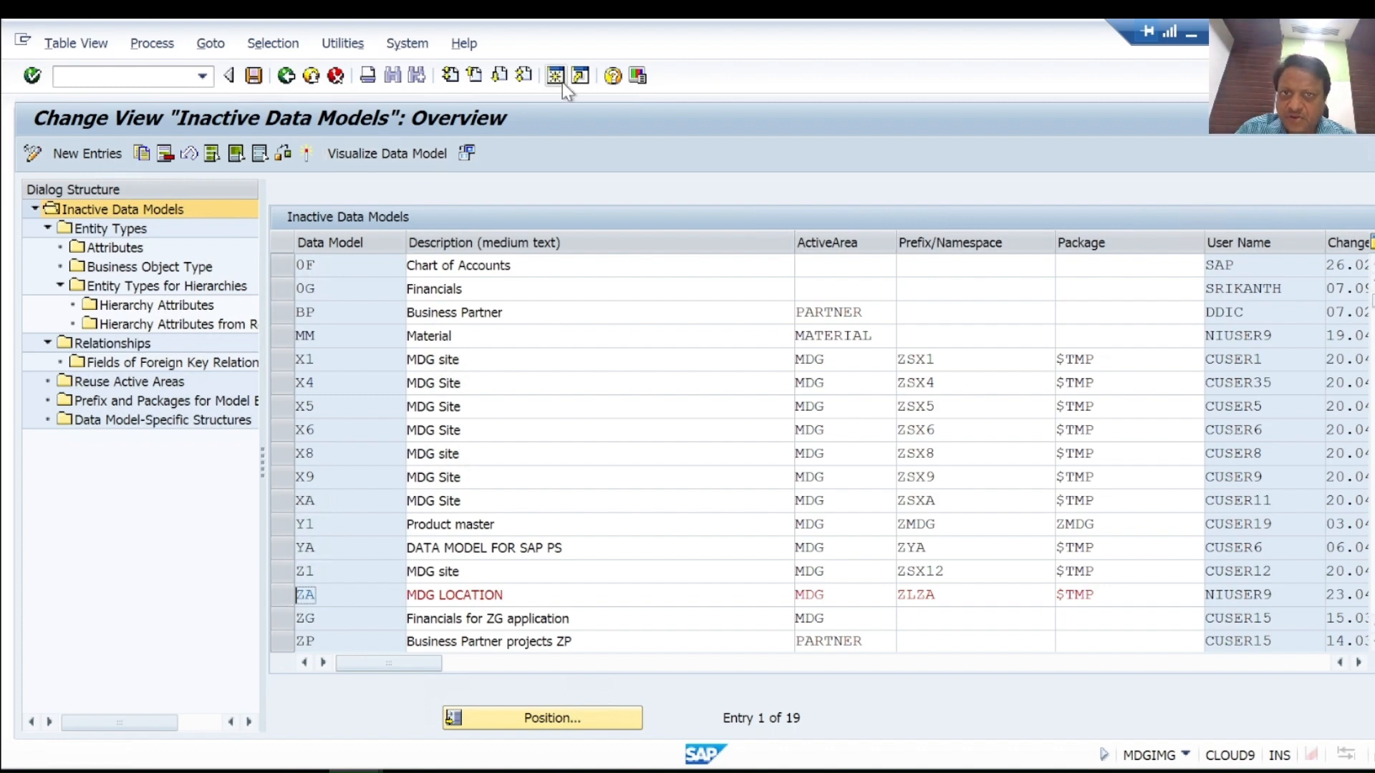
{"action": "left_click", "coordinate": [313, 81]}
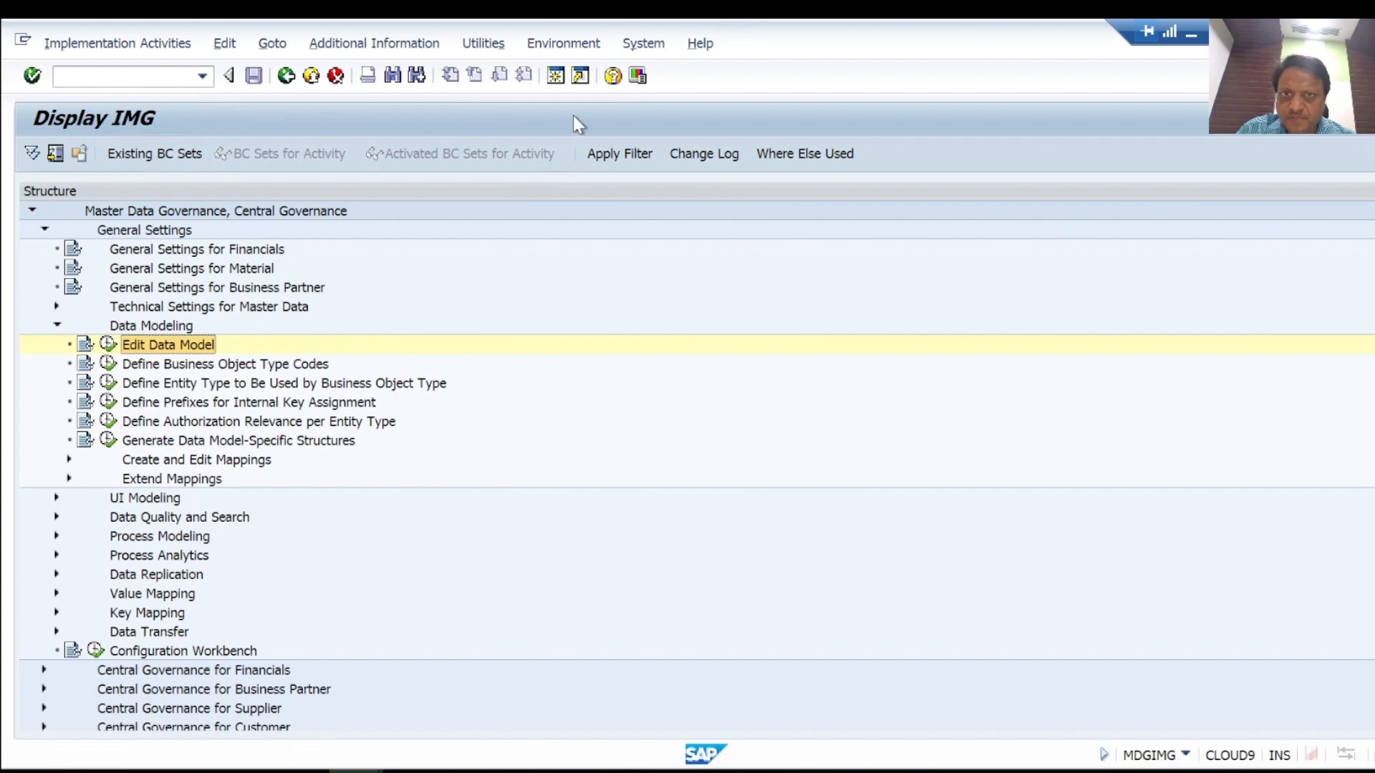
Start transaction SE80 in a new SAP session.
{"action": "left_click", "coordinate": [557, 76]}
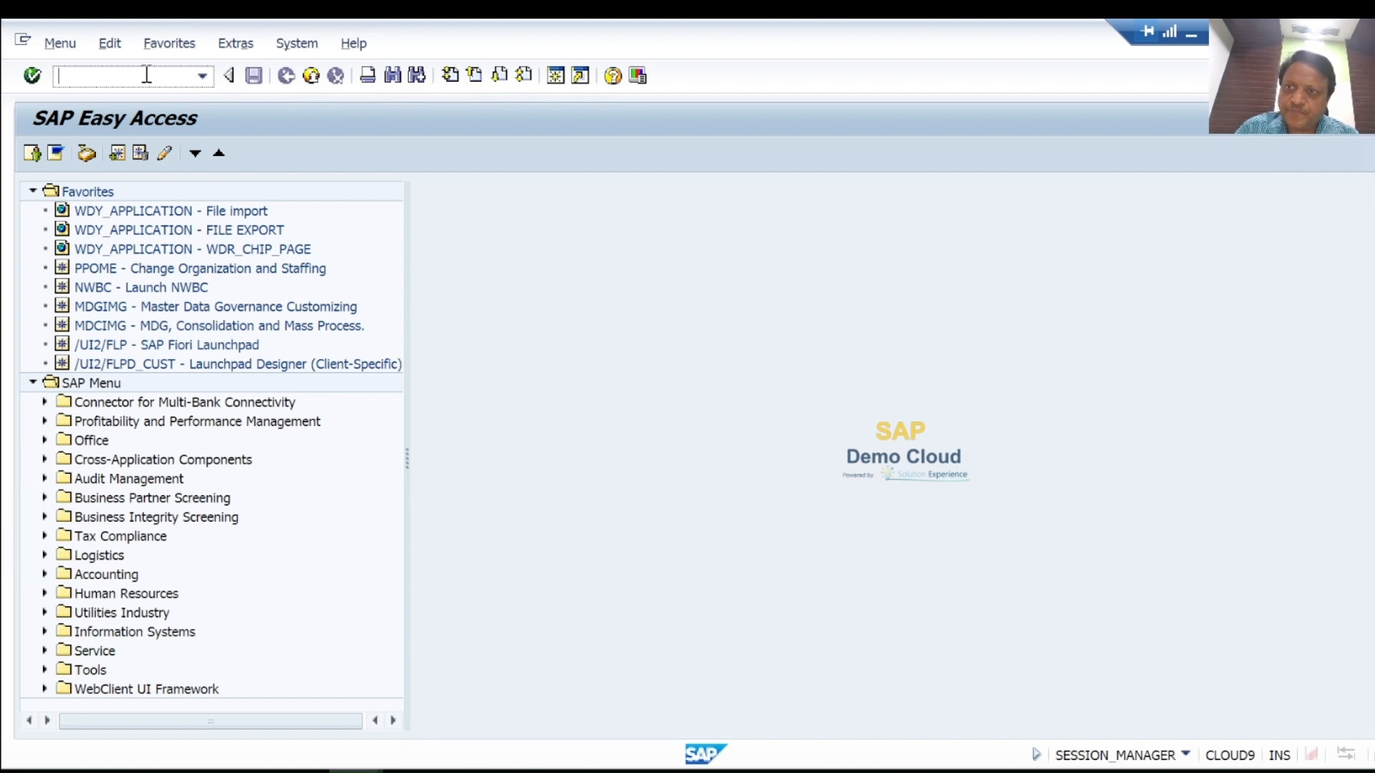
{"action": "type", "text": "SE80"}
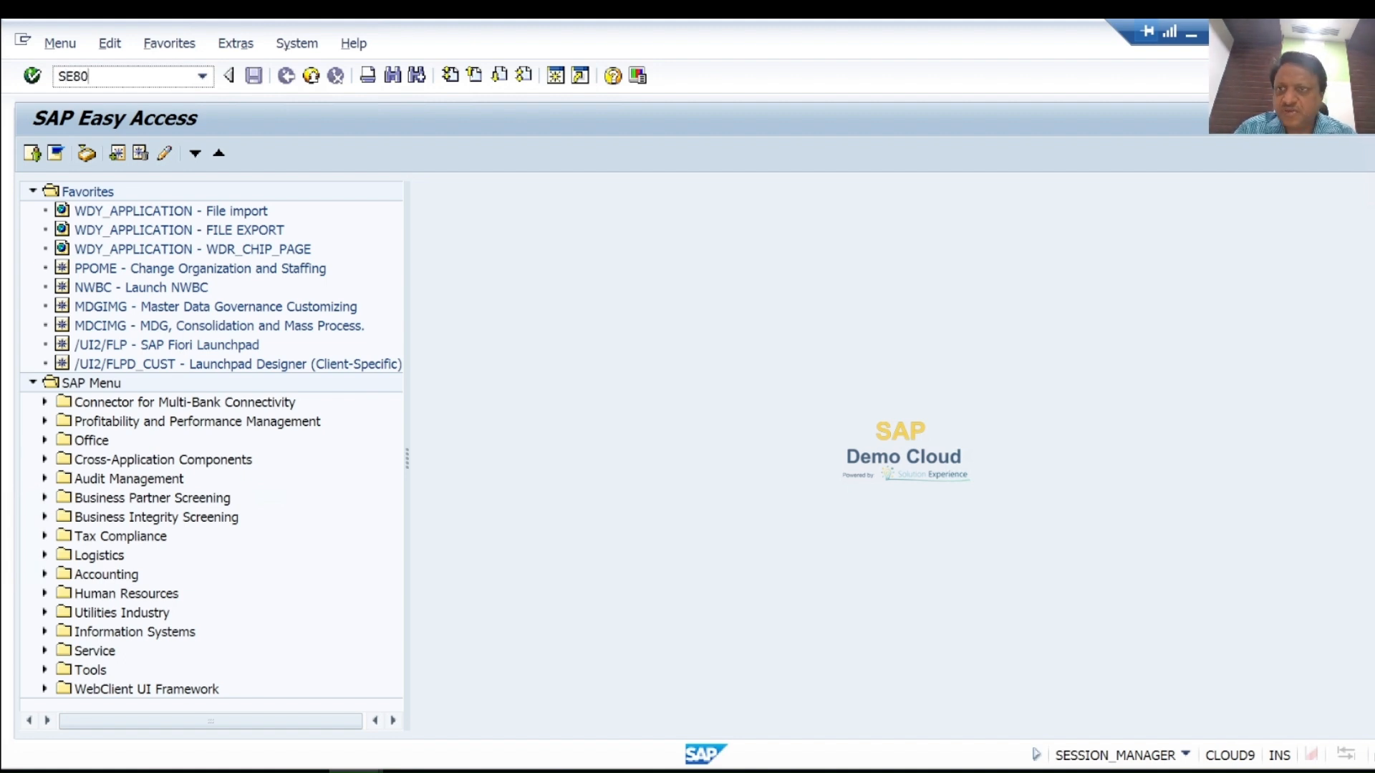
{"action": "key", "text": "Return"}
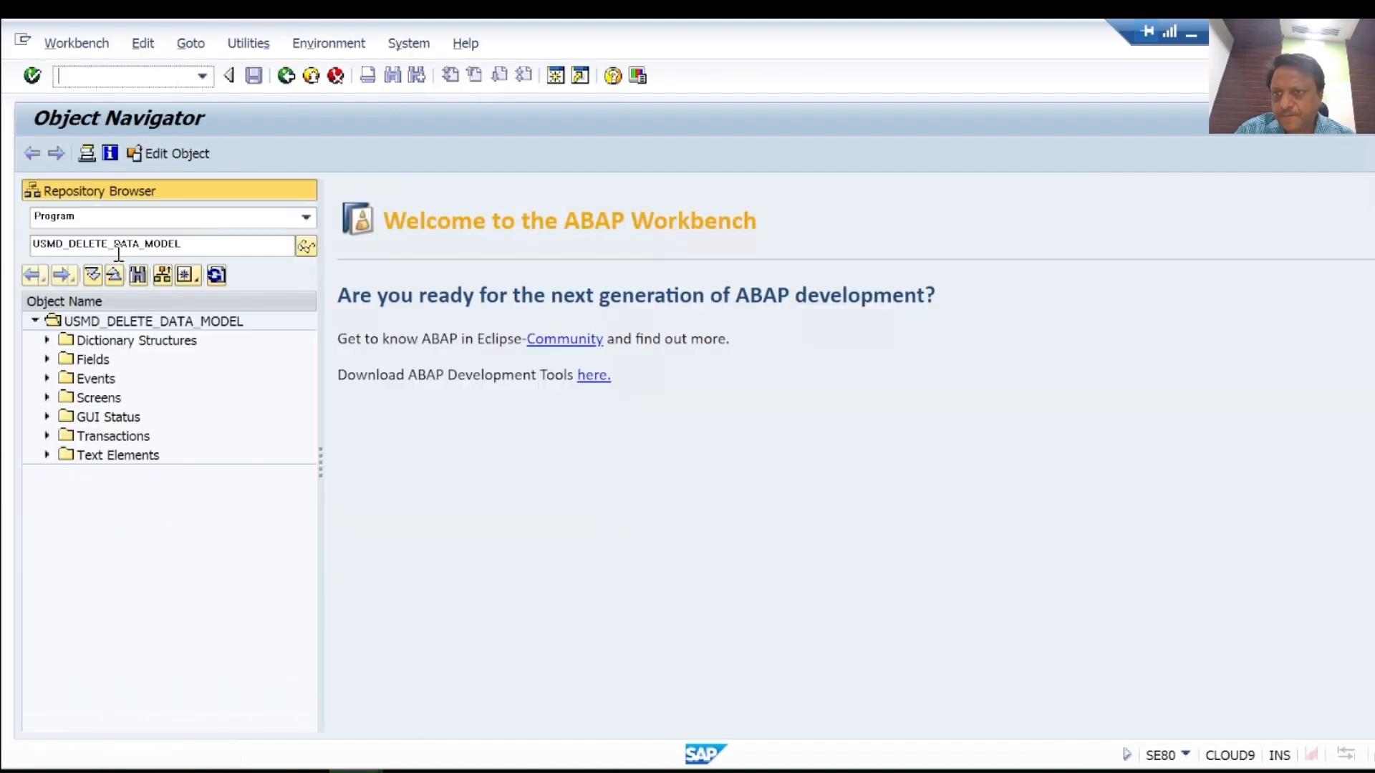
Load the program USMD_DATA_MODEL in the Repository Browser in place of the previous program name.
{"action": "key", "text": "BackSpace"}
{"action": "key", "text": "BackSpace"}
{"action": "key", "text": "BackSpace"}
{"action": "key", "text": "BackSpace"}
{"action": "key", "text": "BackSpace"}
{"action": "key", "text": "BackSpace"}
{"action": "key", "text": "BackSpace"}
{"action": "key", "text": "BackSpace"}
{"action": "key", "text": "BackSpace"}
{"action": "key", "text": "BackSpace"}
{"action": "key", "text": "BackSpace"}
{"action": "key", "text": "BackSpace"}
{"action": "key", "text": "BackSpace"}
{"action": "key", "text": "BackSpace"}
{"action": "key", "text": "BackSpace"}
{"action": "key", "text": "BackSpace"}
{"action": "key", "text": "BackSpace"}
{"action": "key", "text": "BackSpace"}
{"action": "key", "text": "BackSpace"}
{"action": "key", "text": "BackSpace"}
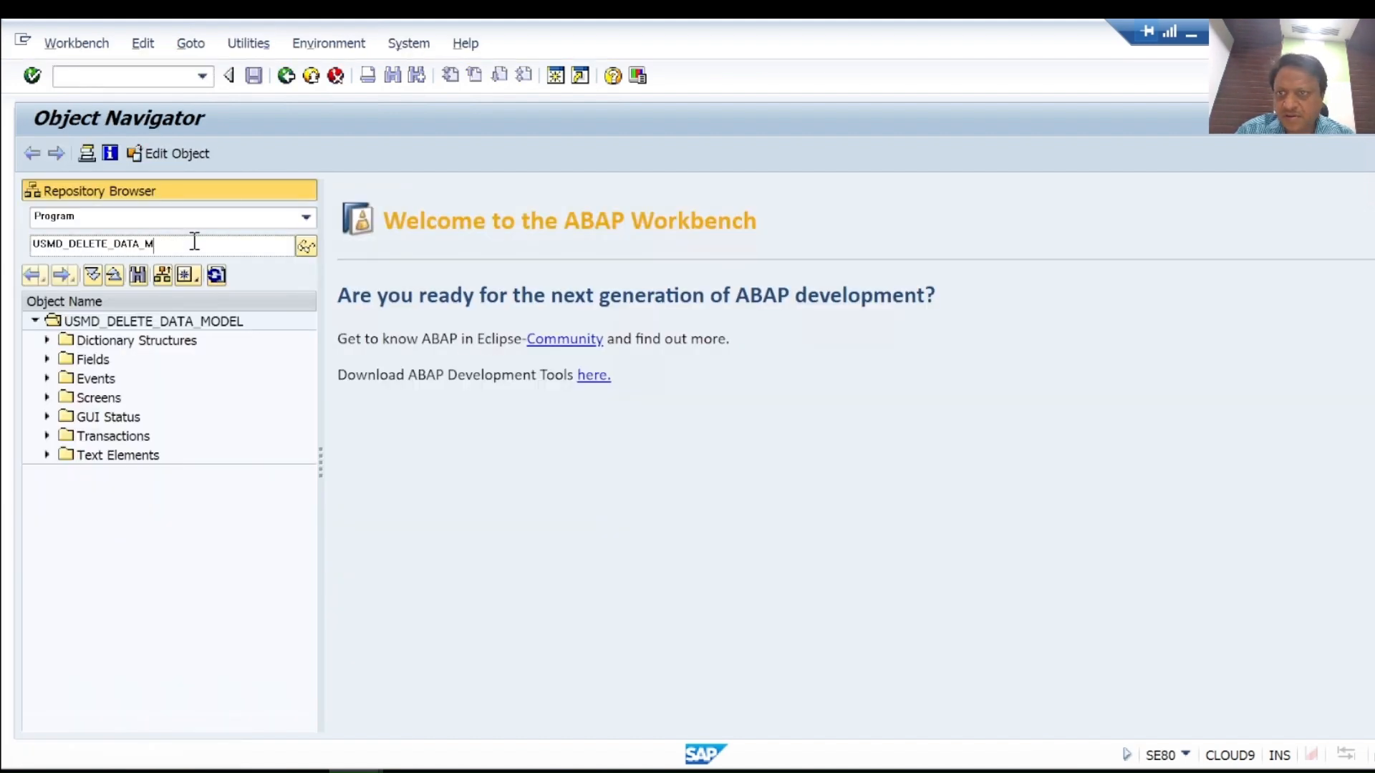
{"action": "type", "text": "U"}
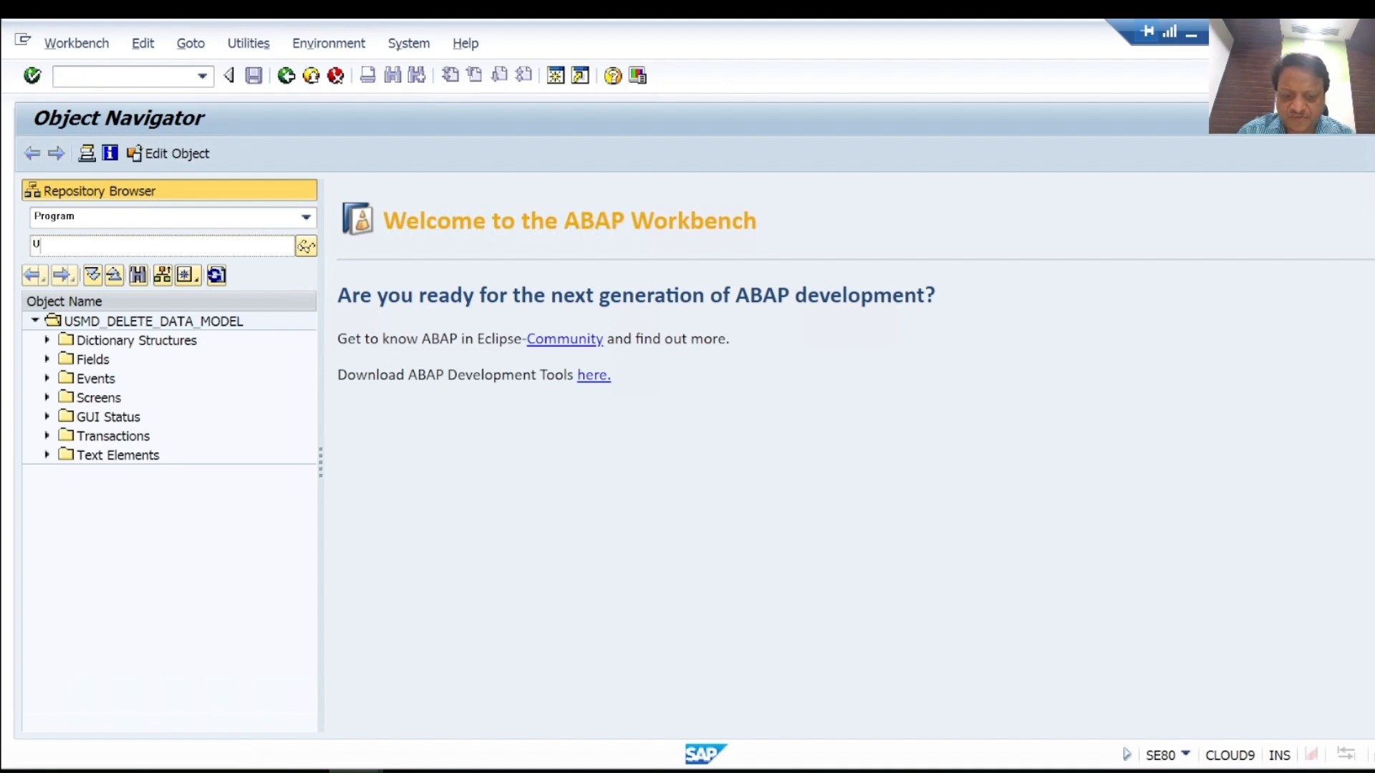
{"action": "type", "text": "SMD_DATA_MODEL"}
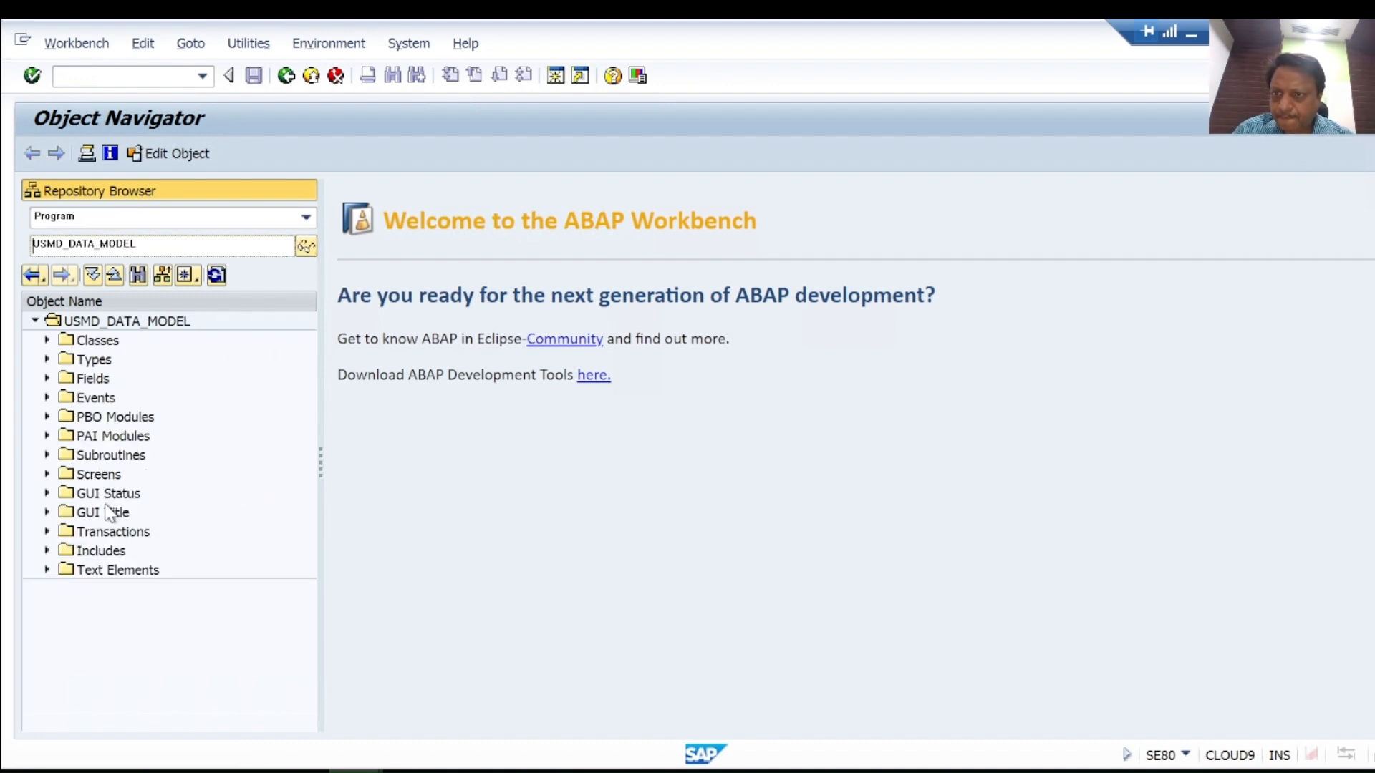
Open the program's MDG_DATA_MODEL transaction and run it.
{"action": "left_click", "coordinate": [46, 532]}
{"action": "double_click", "coordinate": [143, 547]}
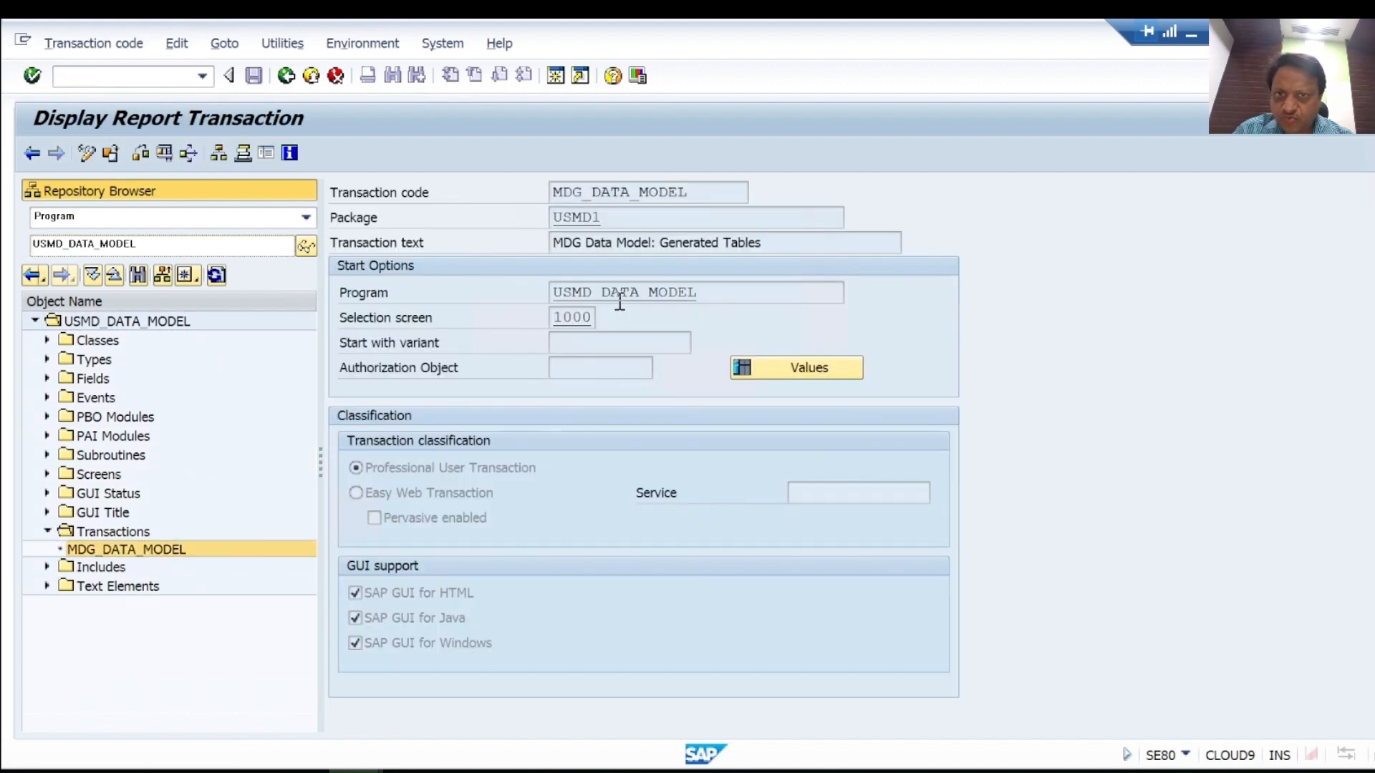
{"action": "left_click", "coordinate": [170, 161]}
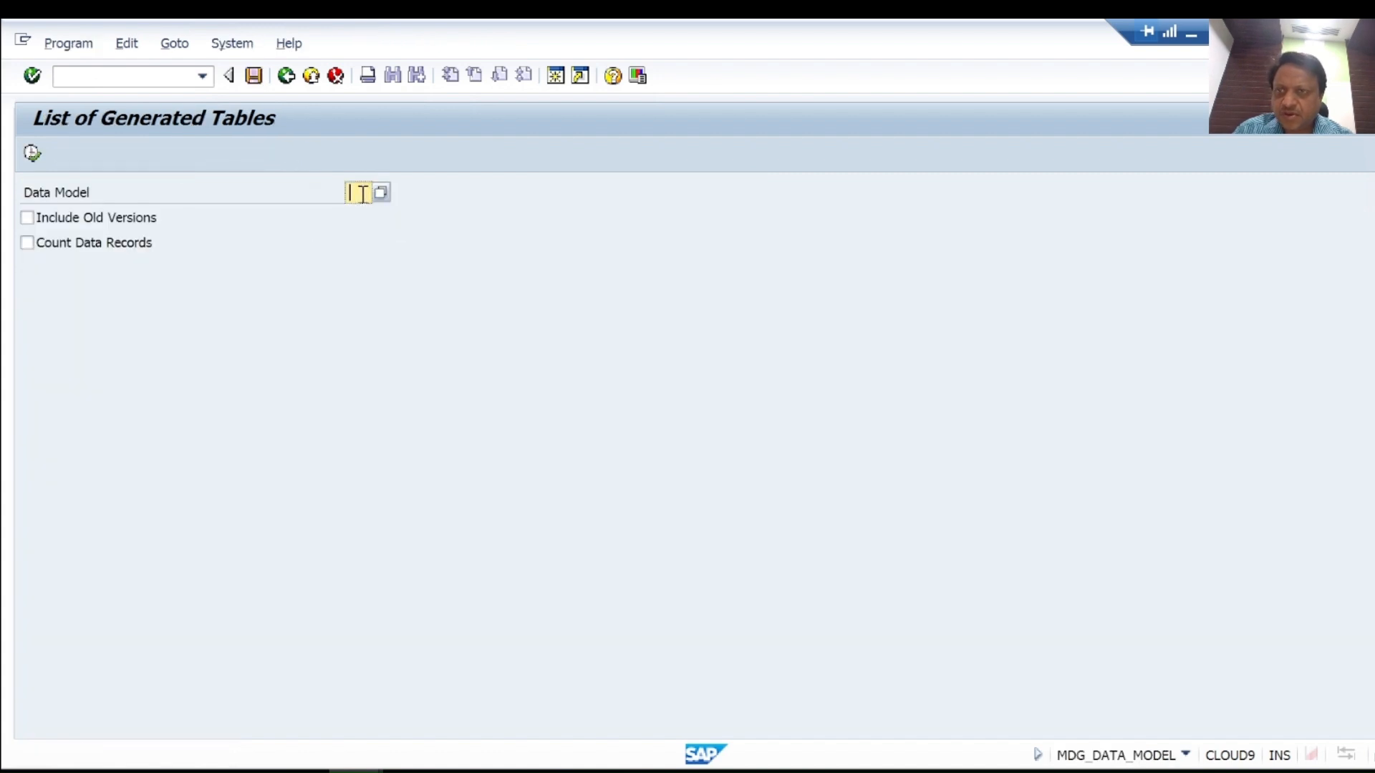
List the generated tables for data model ZA.
{"action": "type", "text": "za"}
{"action": "left_click", "coordinate": [363, 195]}
{"action": "double_click", "coordinate": [363, 195]}
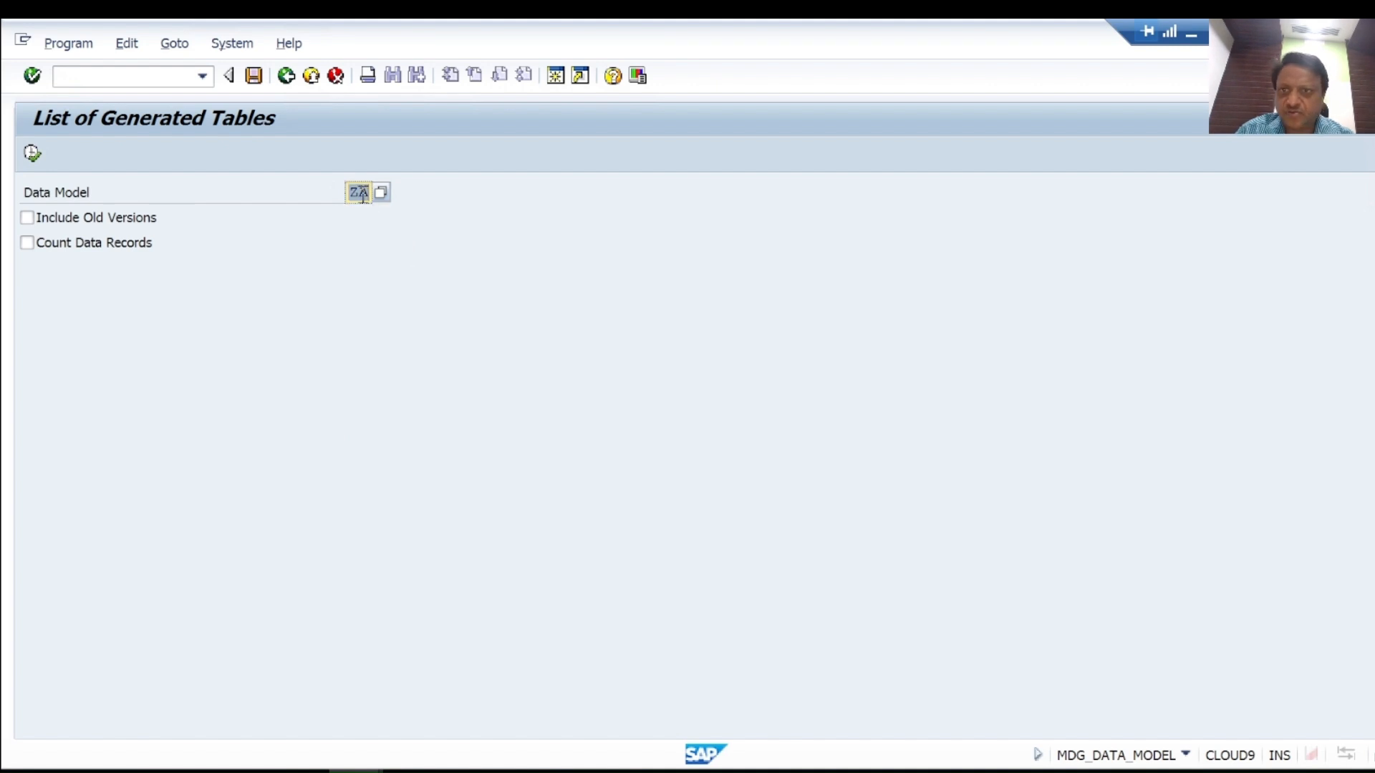
{"action": "left_click", "coordinate": [32, 152]}
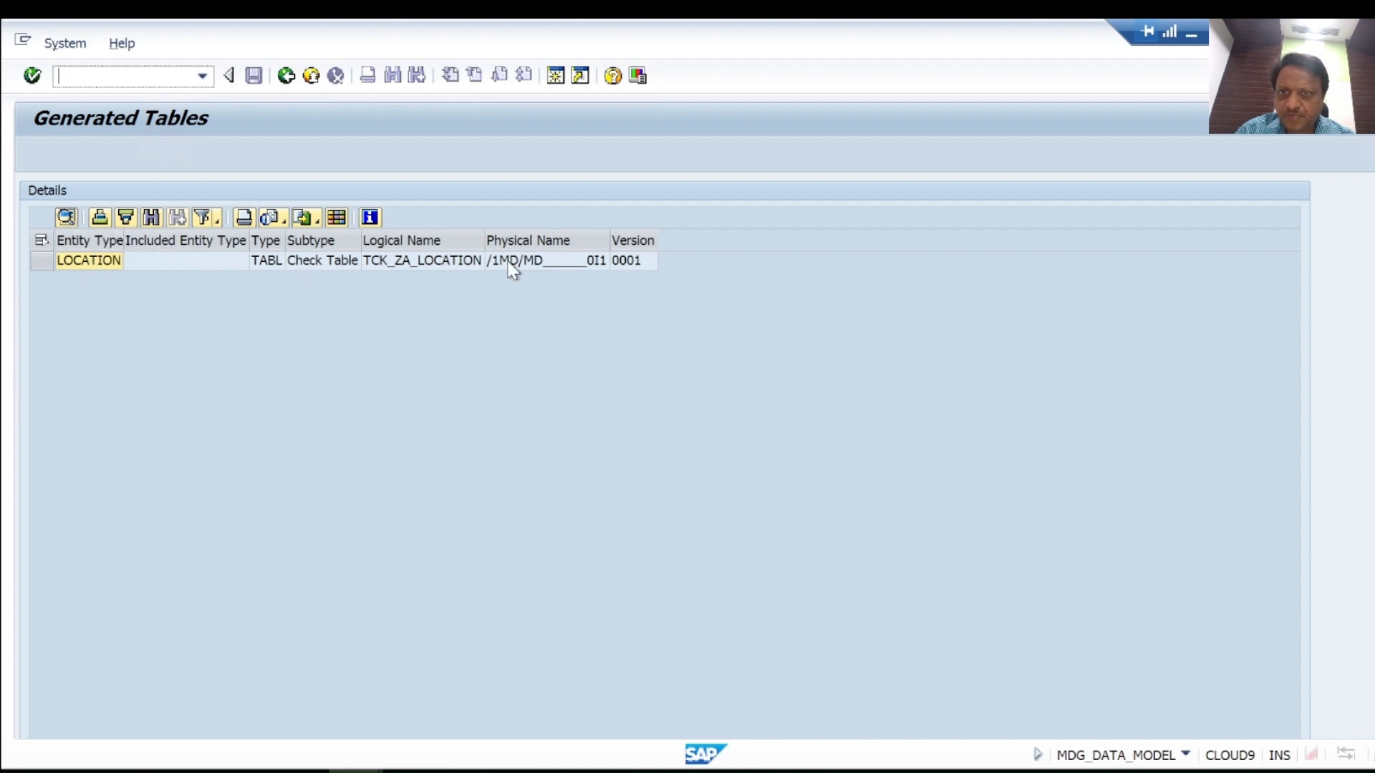
Display the definition of the generated LOCATION check table and open the selection screen for its contents.
{"action": "left_click", "coordinate": [563, 262]}
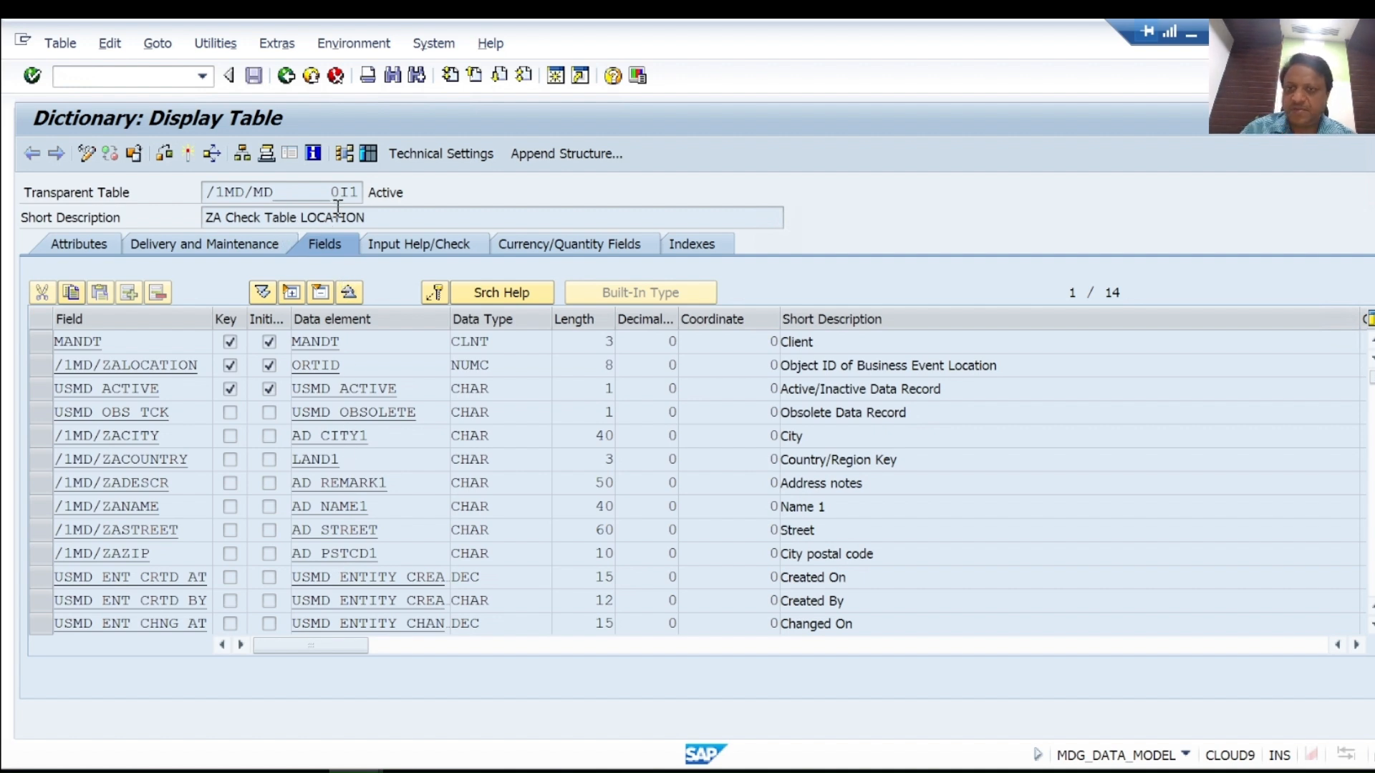
{"action": "left_click", "coordinate": [368, 154]}
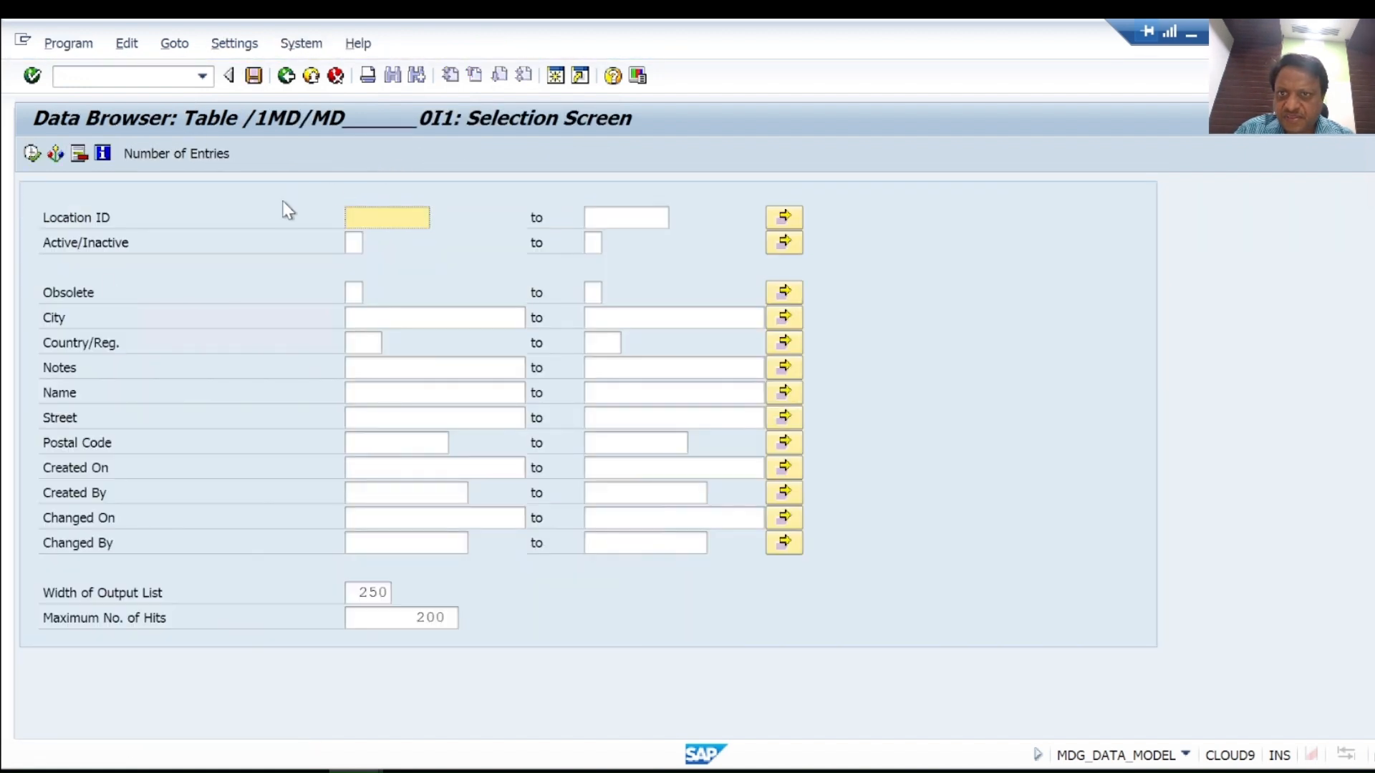
Count the entries in the generated LOCATION check table and return to the SAP Easy Access screen.
{"action": "left_click", "coordinate": [172, 153]}
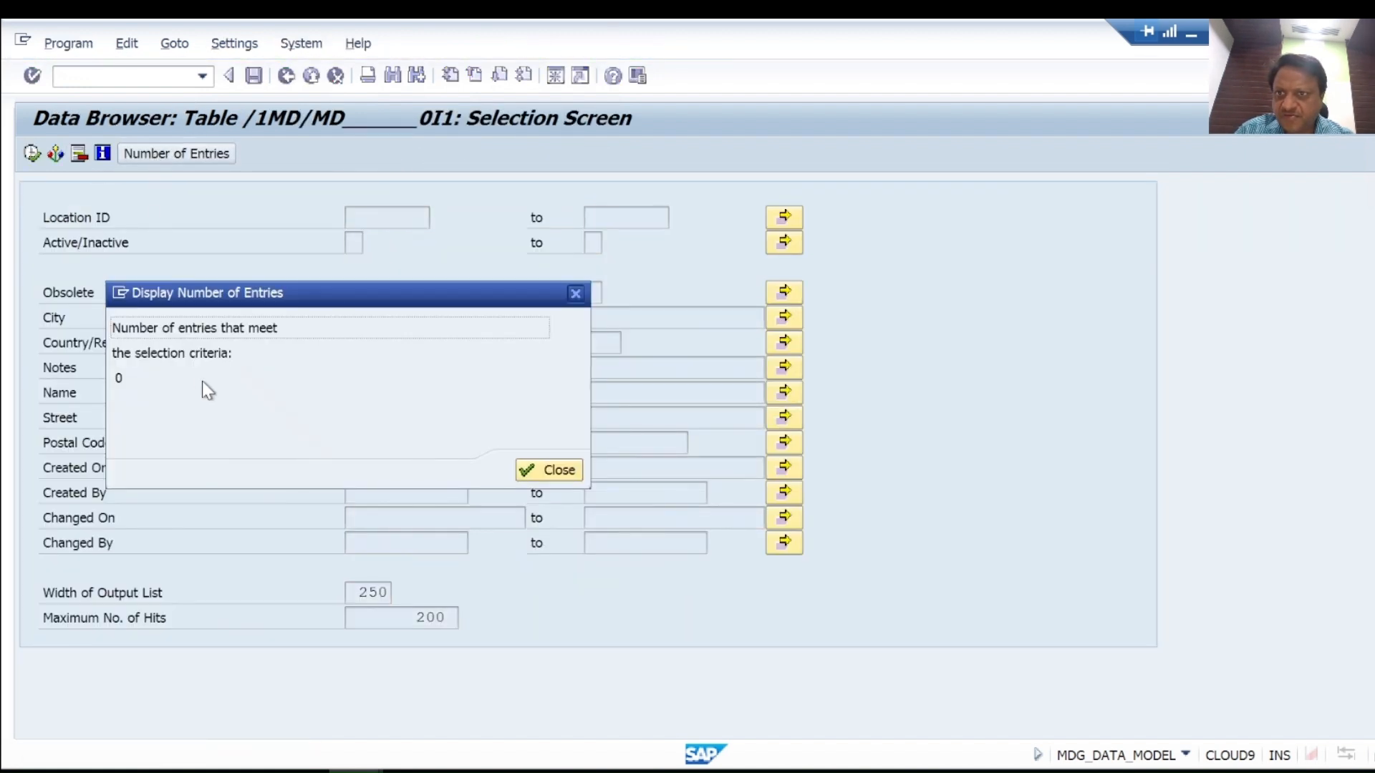
{"action": "left_click", "coordinate": [577, 467]}
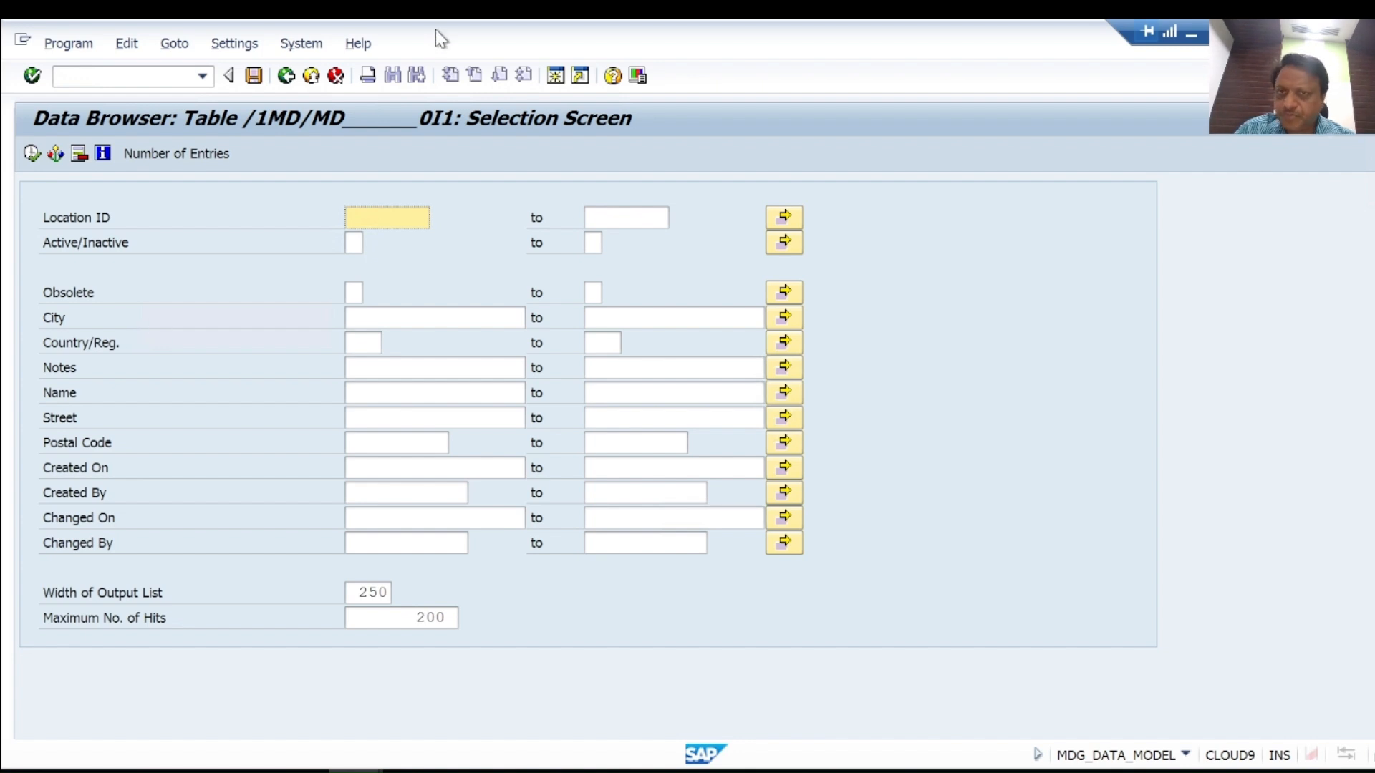
{"action": "left_click", "coordinate": [311, 76]}
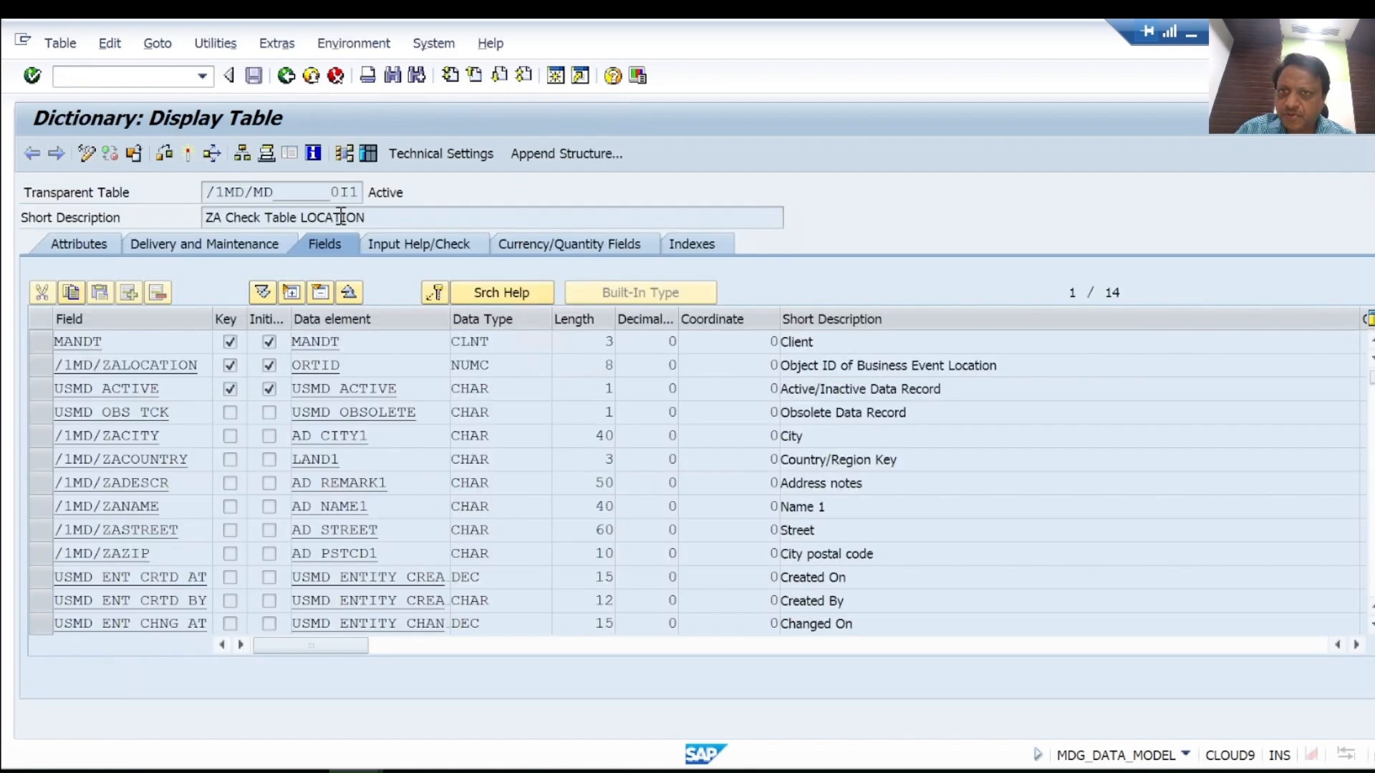
{"action": "left_click", "coordinate": [311, 75]}
{"action": "left_click", "coordinate": [310, 76]}
{"action": "left_click", "coordinate": [311, 76]}
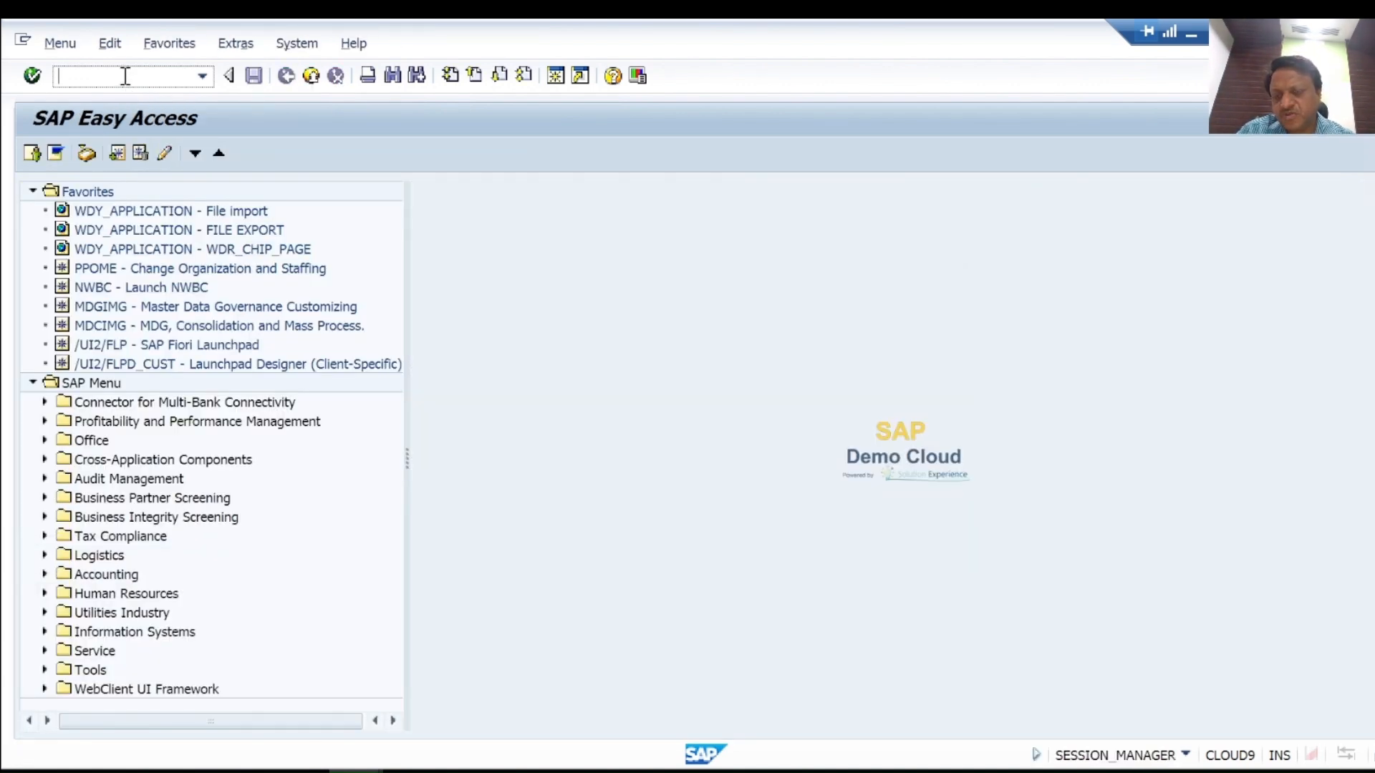
Start the transaction GENIL_MODEL_BROWSER to open the GenIL Model Editor.
{"action": "type", "text": "G"}
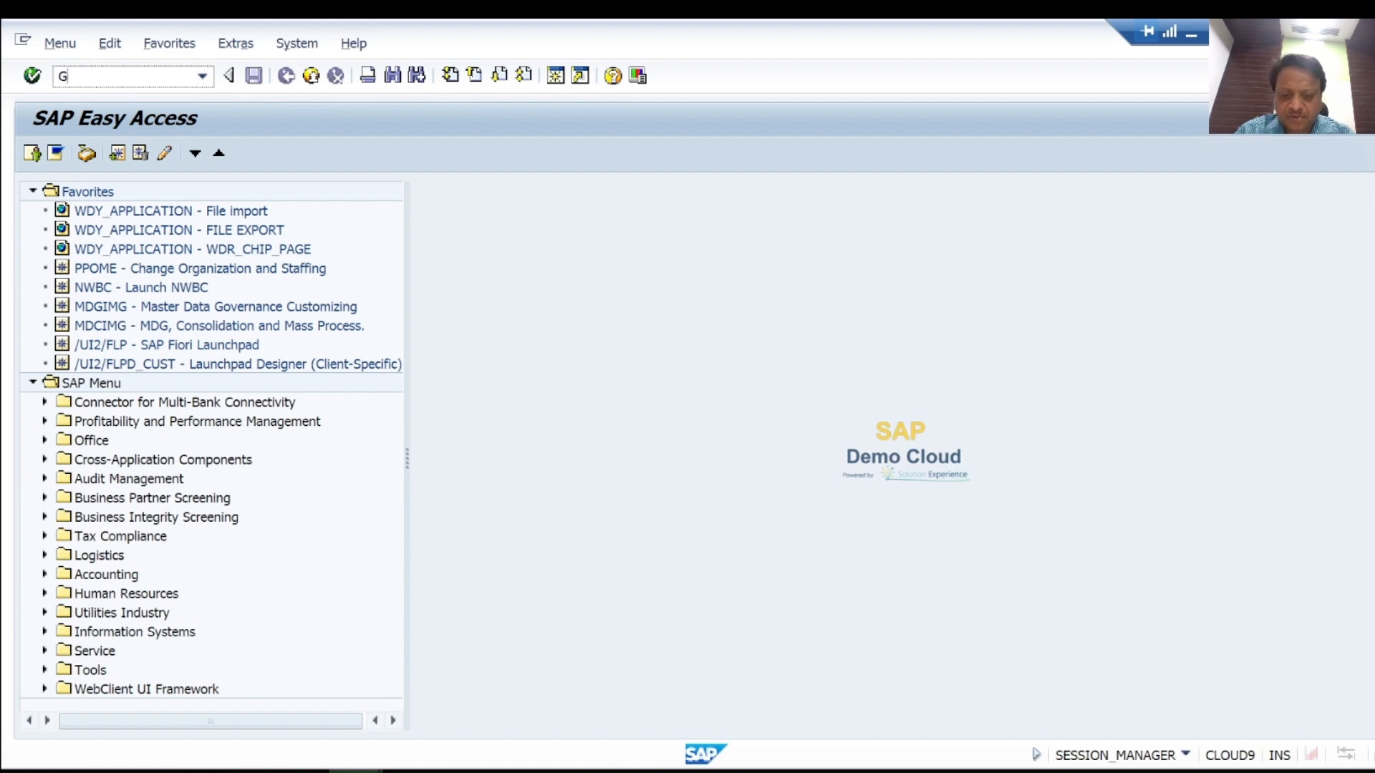
{"action": "type", "text": "ENIL_"}
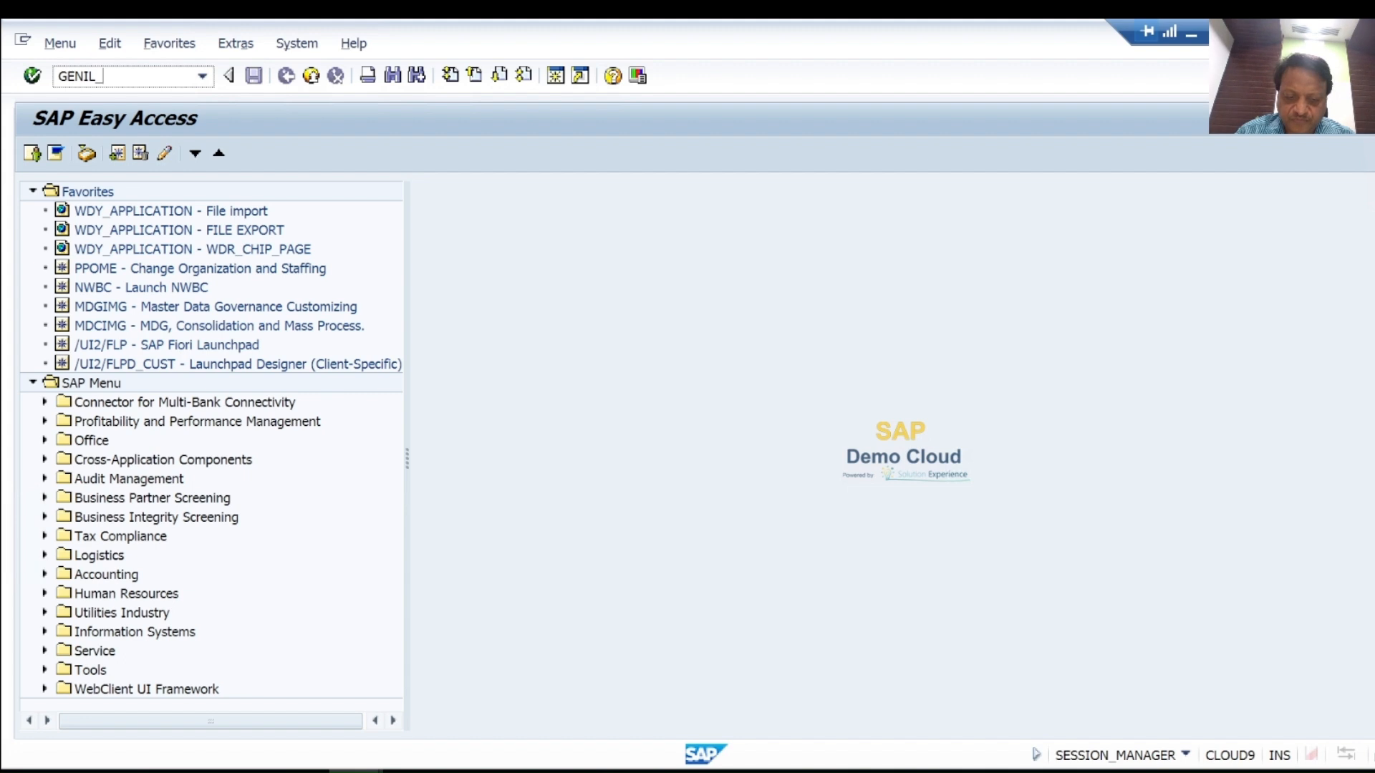
{"action": "type", "text": "MODEL_"}
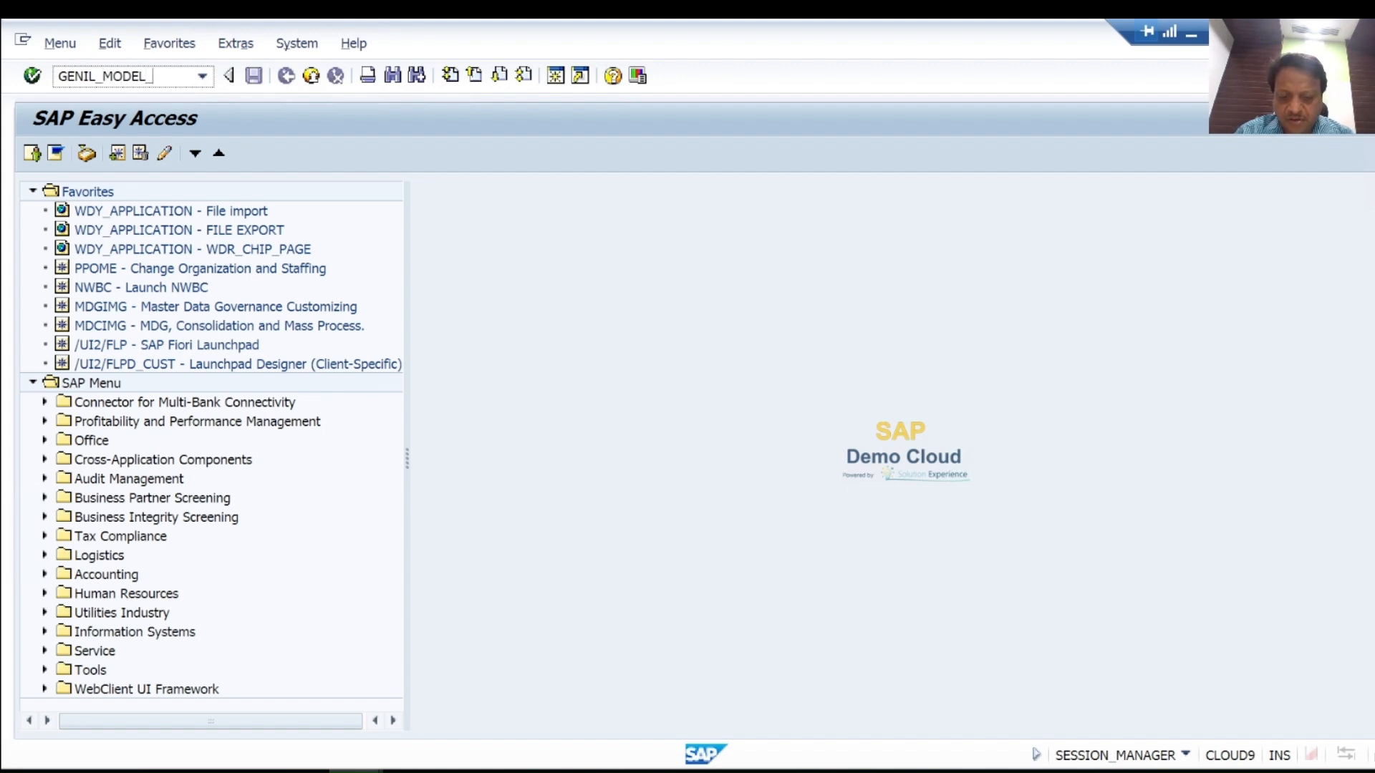
{"action": "type", "text": "BROWSER"}
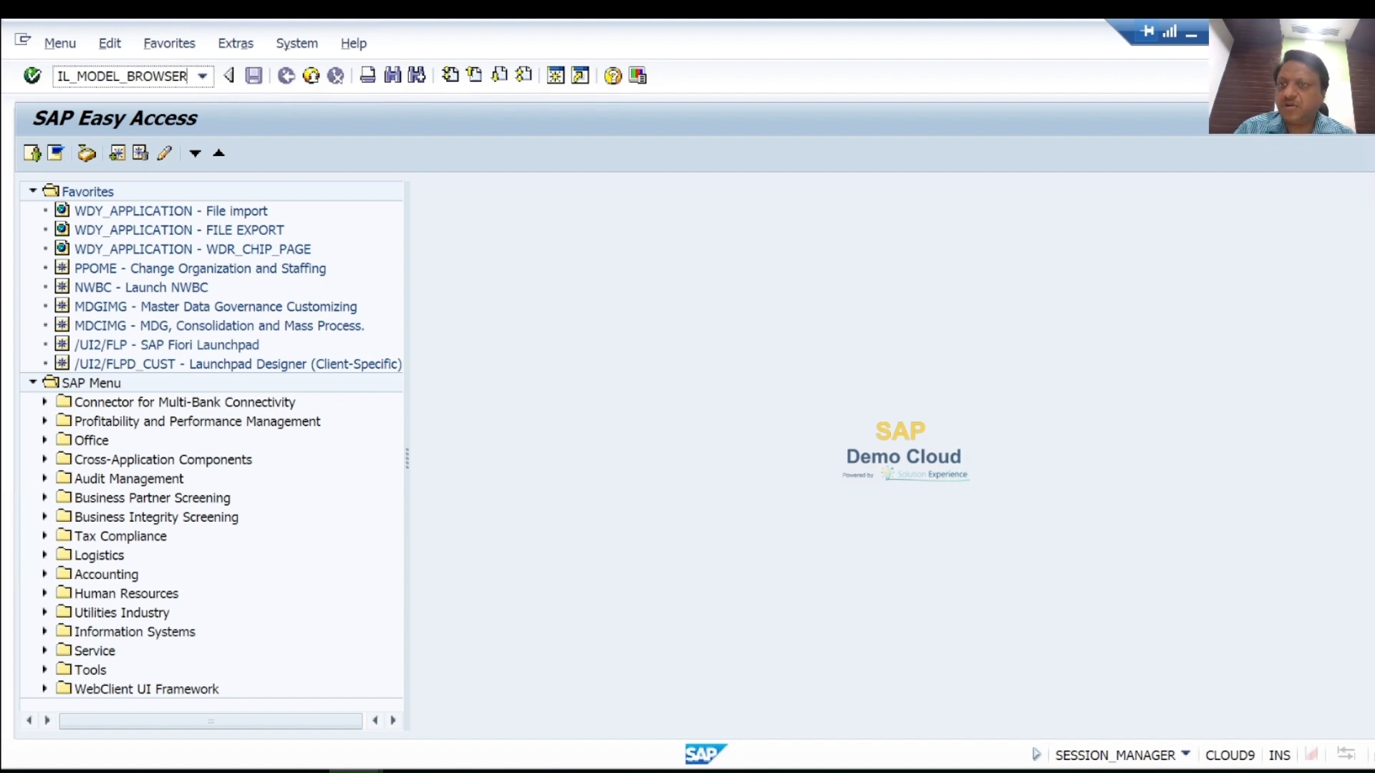
{"action": "key", "text": "Return"}
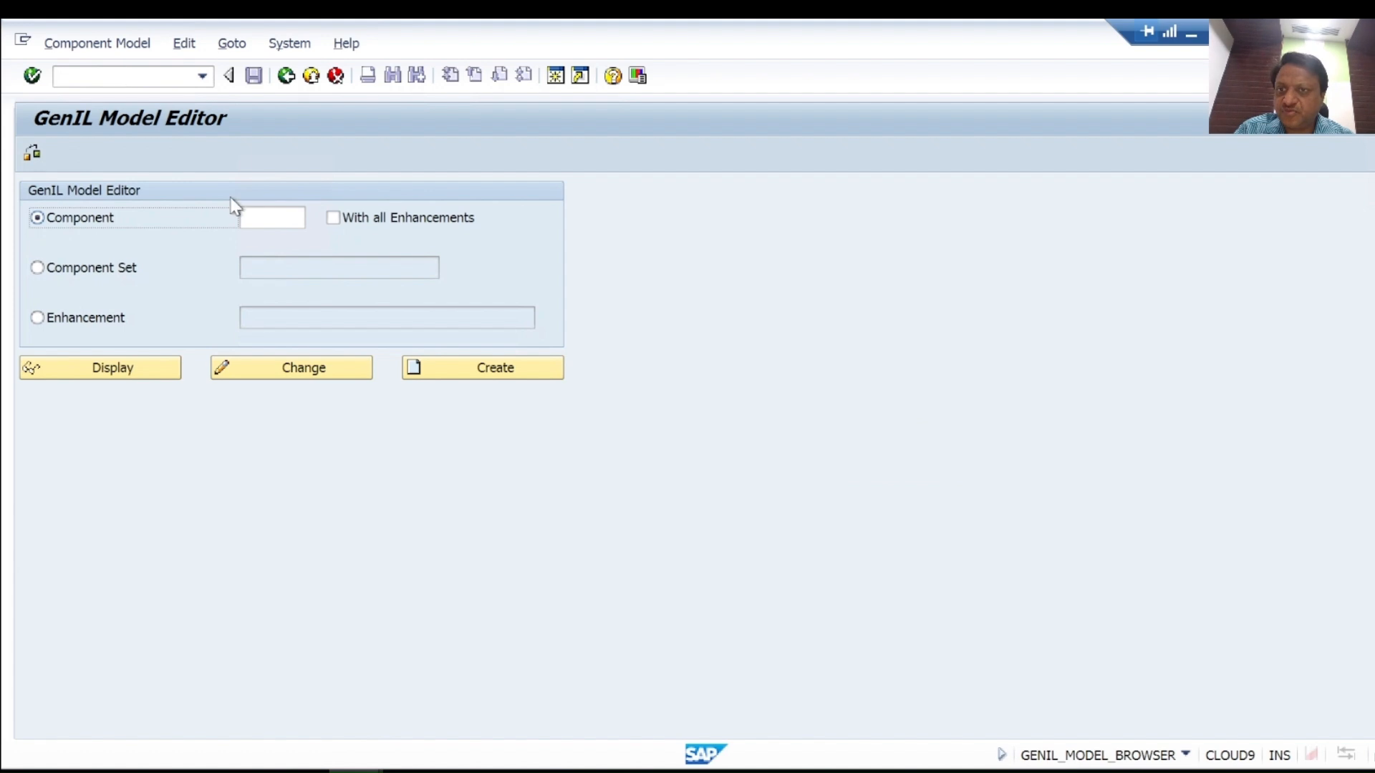
Display the GenIL component model ZSP_ZA.
{"action": "left_click", "coordinate": [296, 226]}
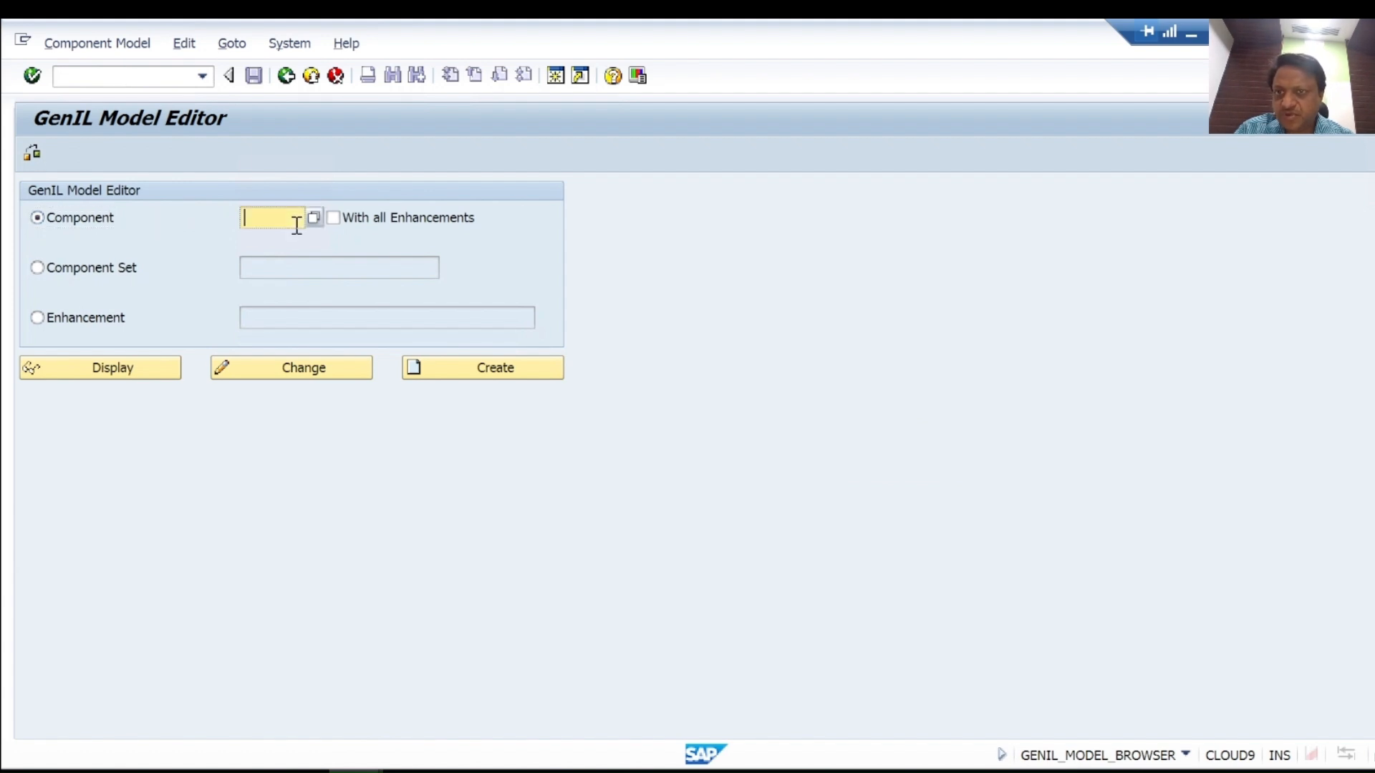
{"action": "type", "text": "ZSP"}
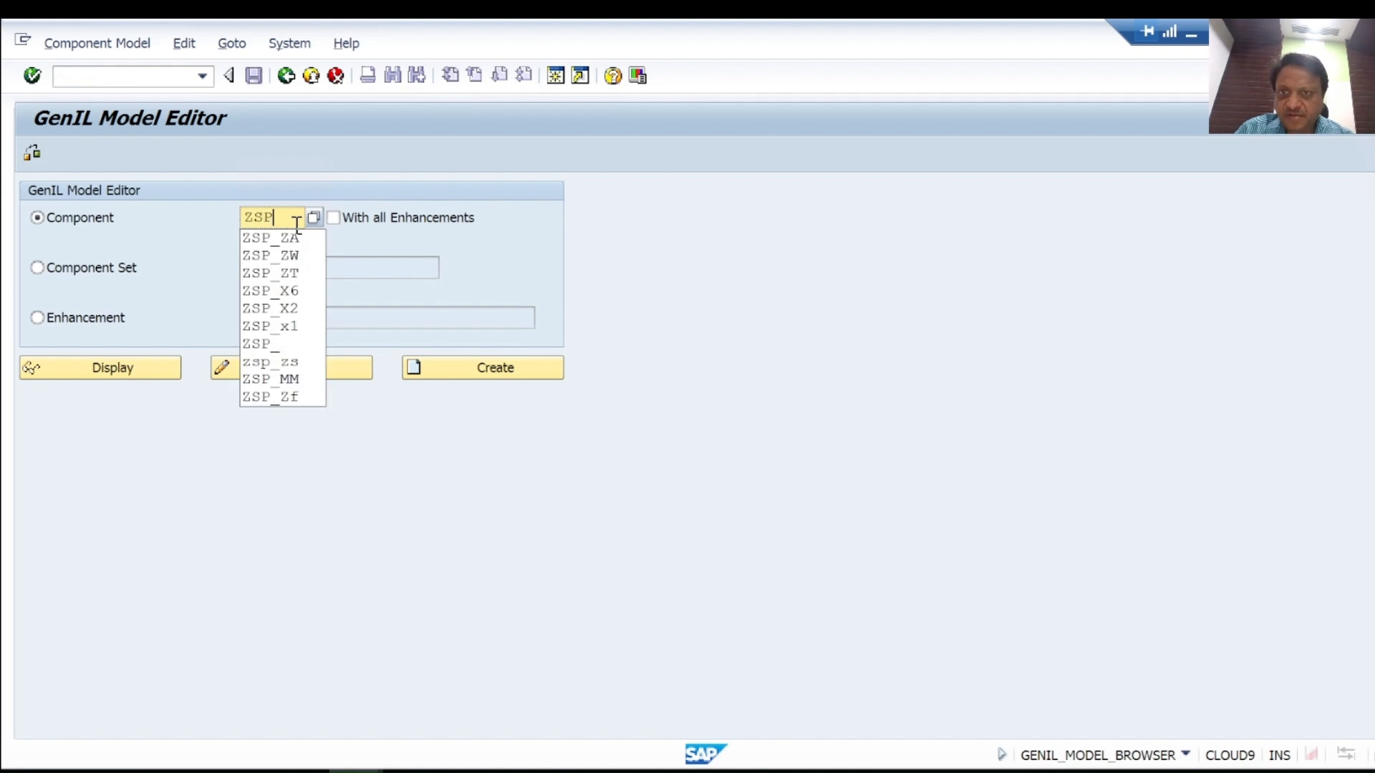
{"action": "type", "text": "_"}
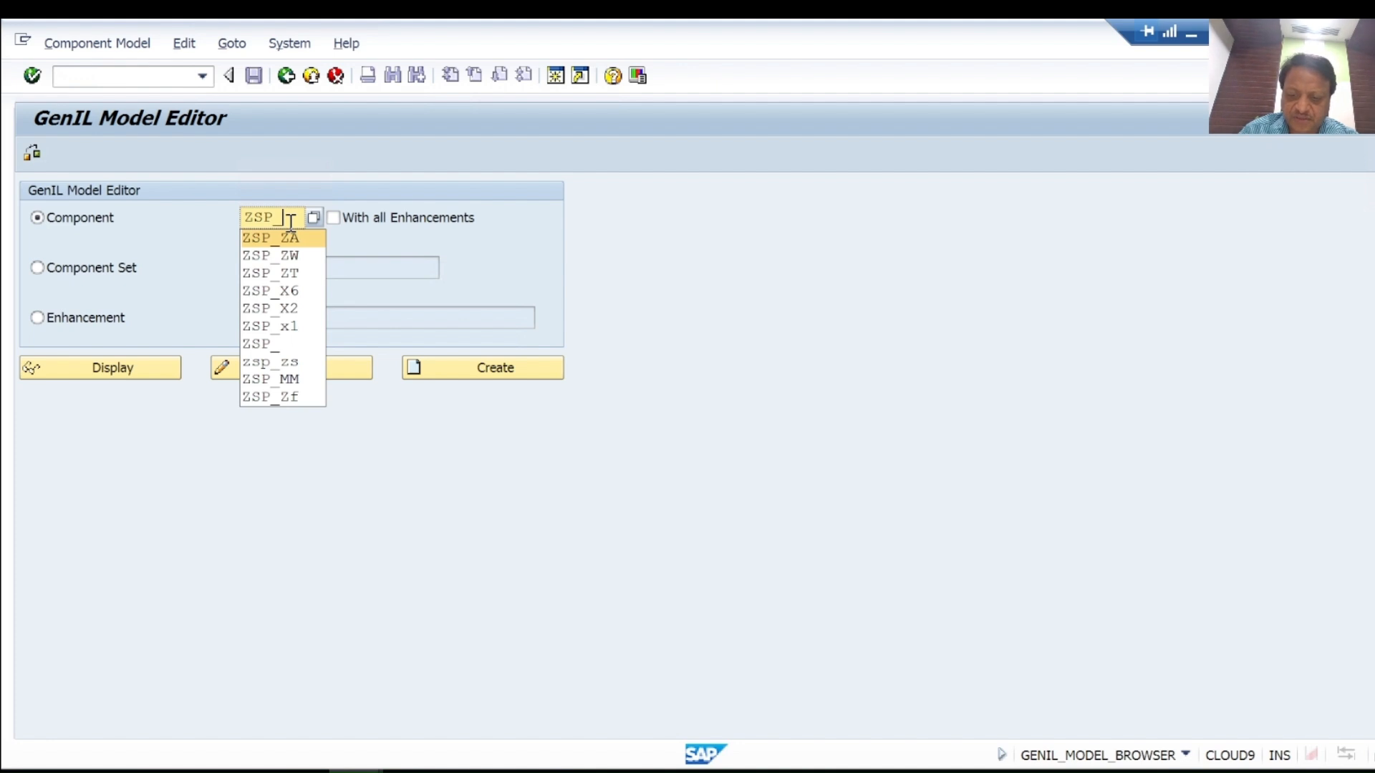
{"action": "key", "text": "Return"}
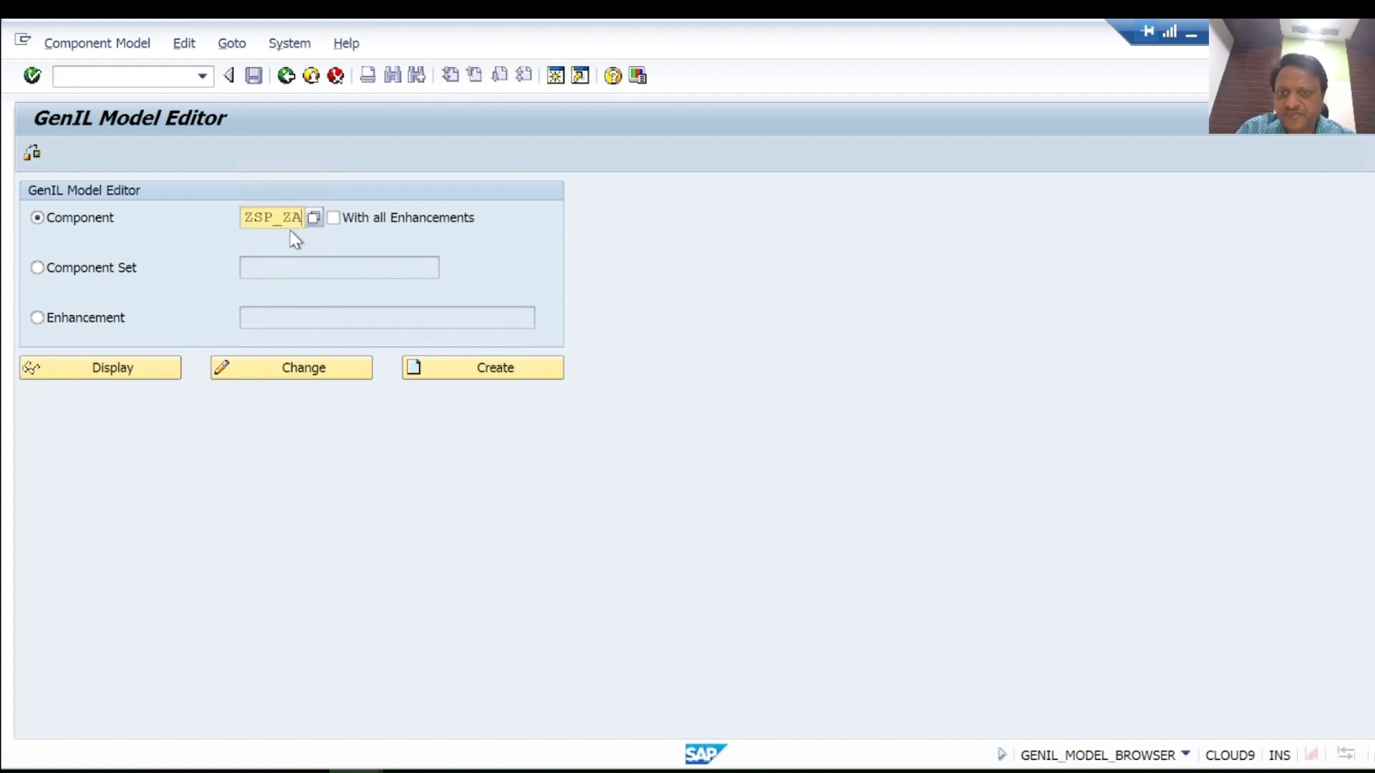
{"action": "left_click", "coordinate": [139, 372]}
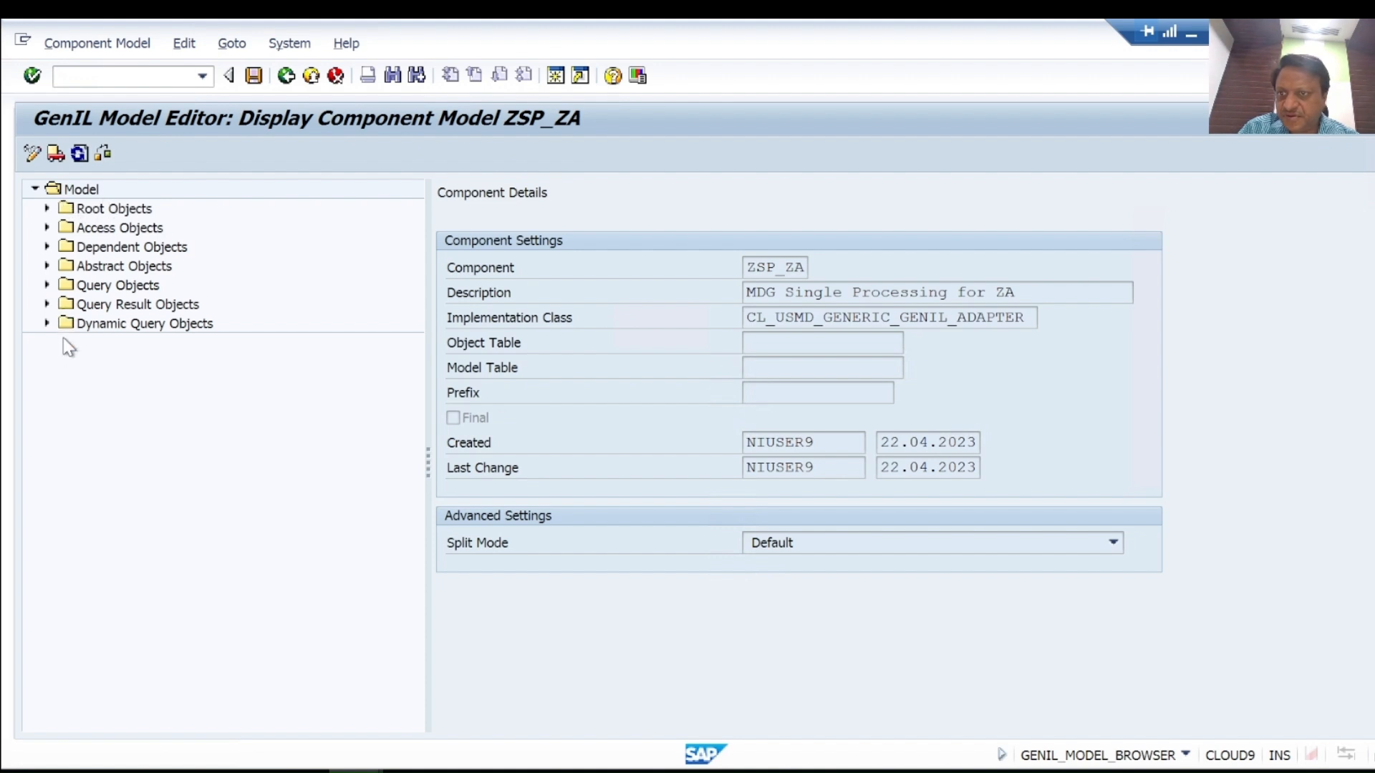
Expand the root object LOCATION in the component model and examine its key and attribute structures.
{"action": "left_click", "coordinate": [47, 209]}
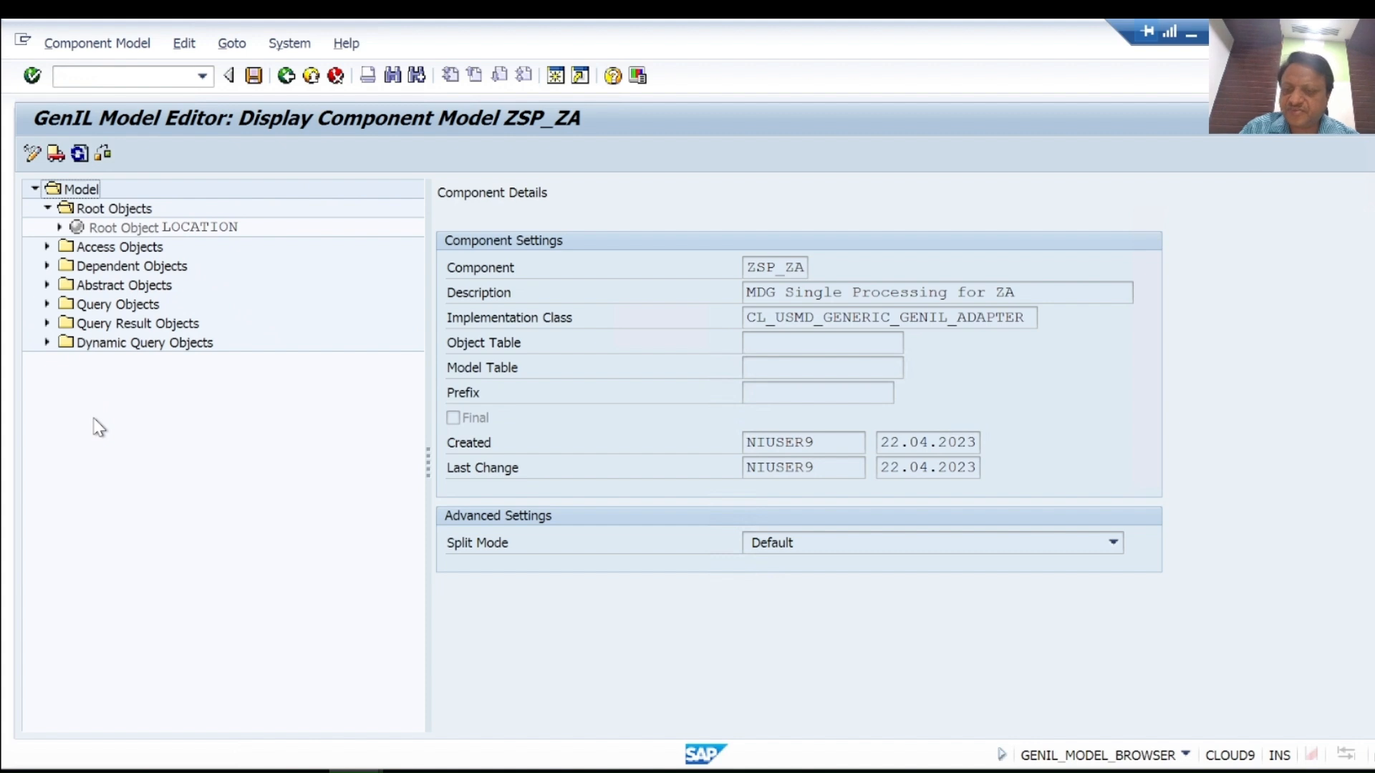
{"action": "left_click", "coordinate": [59, 227]}
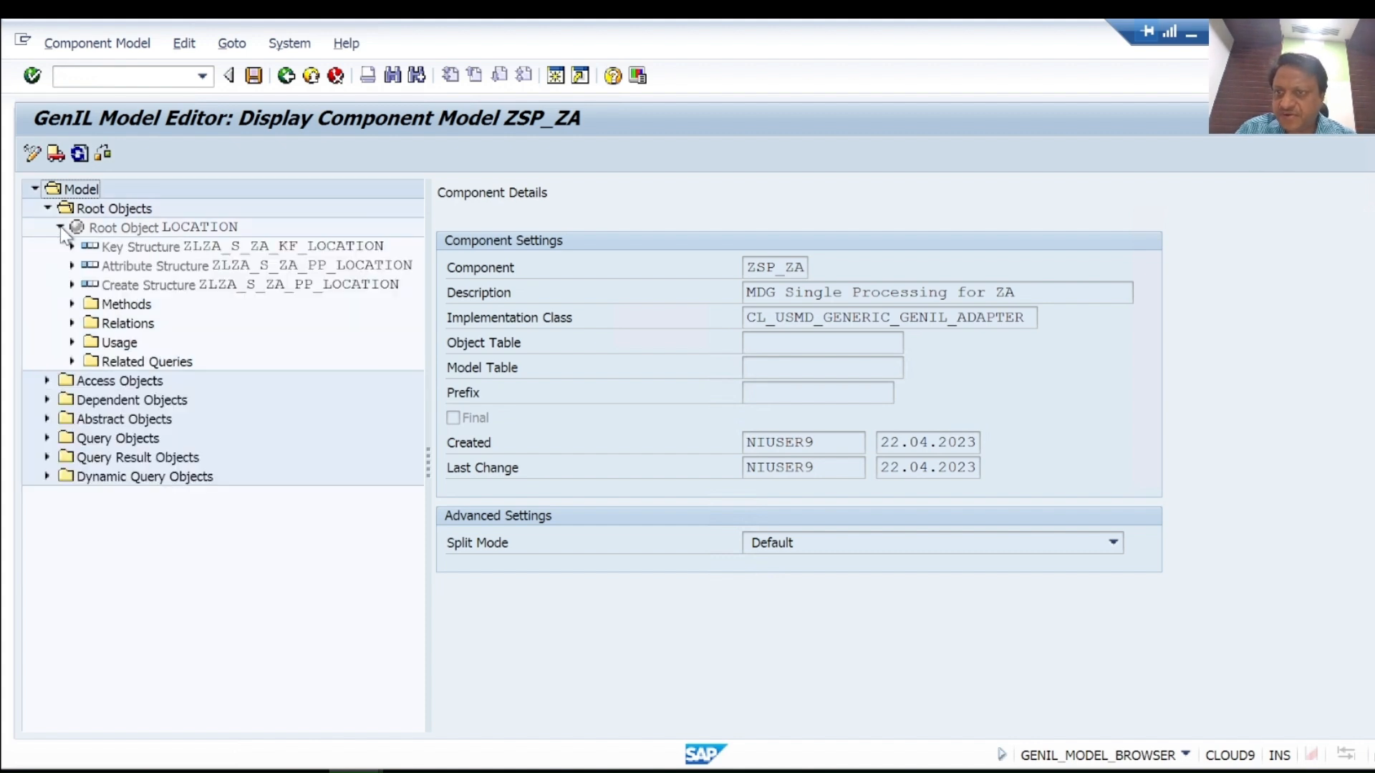
{"action": "left_click", "coordinate": [201, 234]}
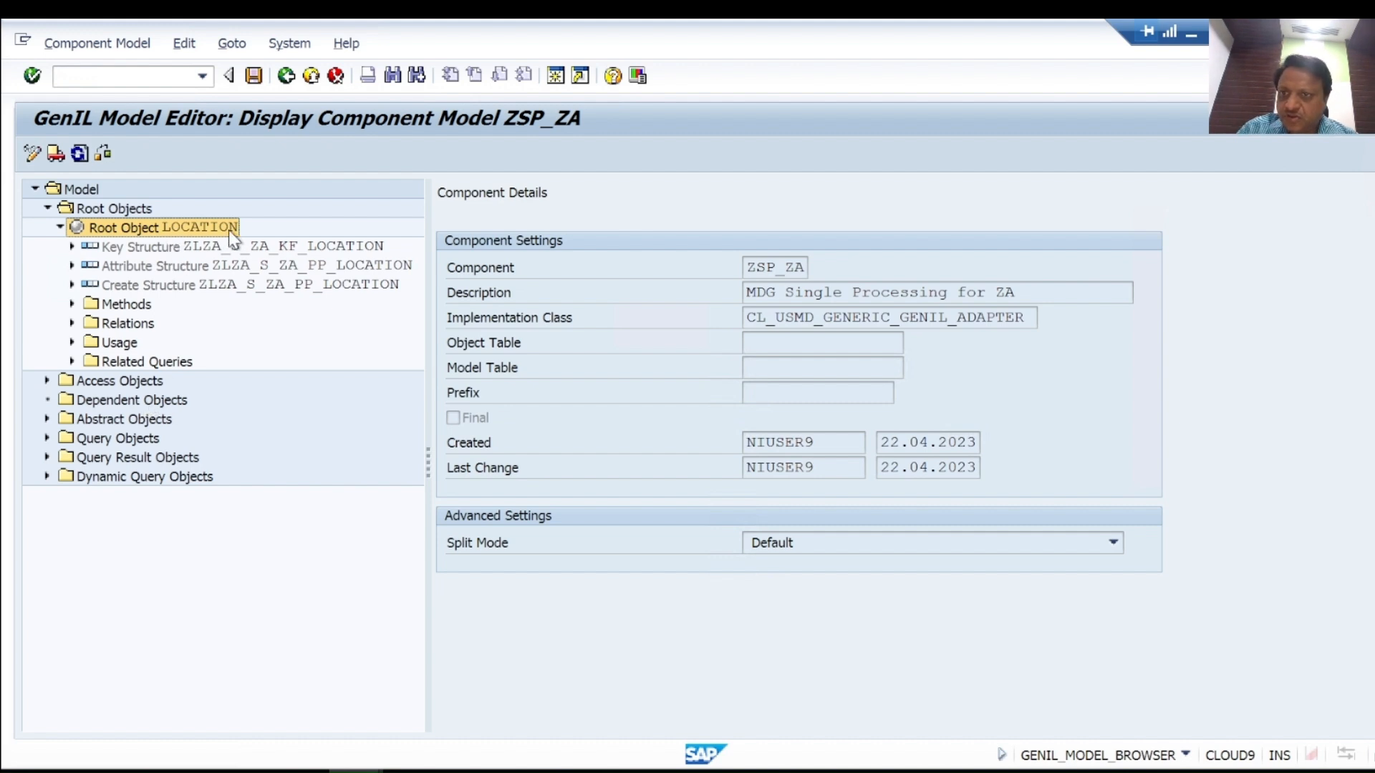
{"action": "left_click", "coordinate": [192, 248]}
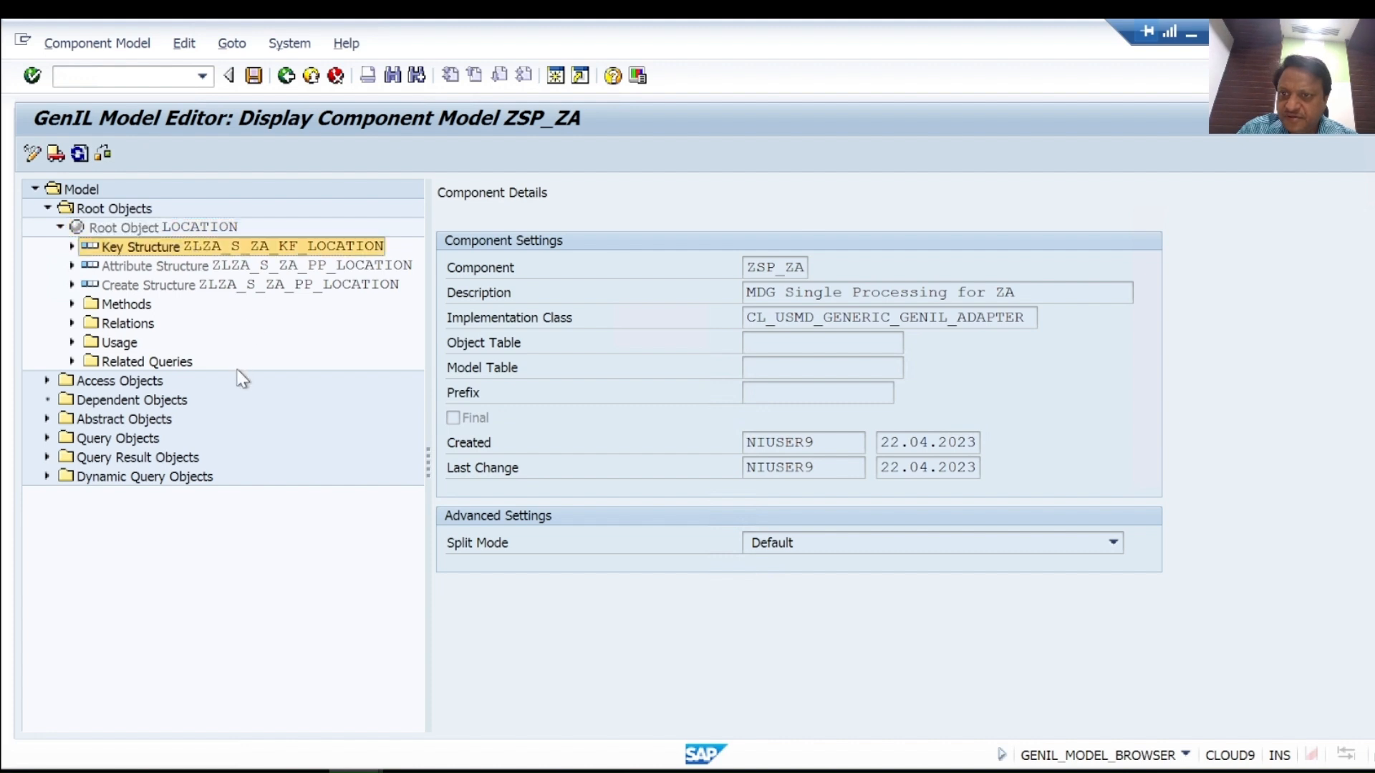
{"action": "left_click", "coordinate": [238, 271]}
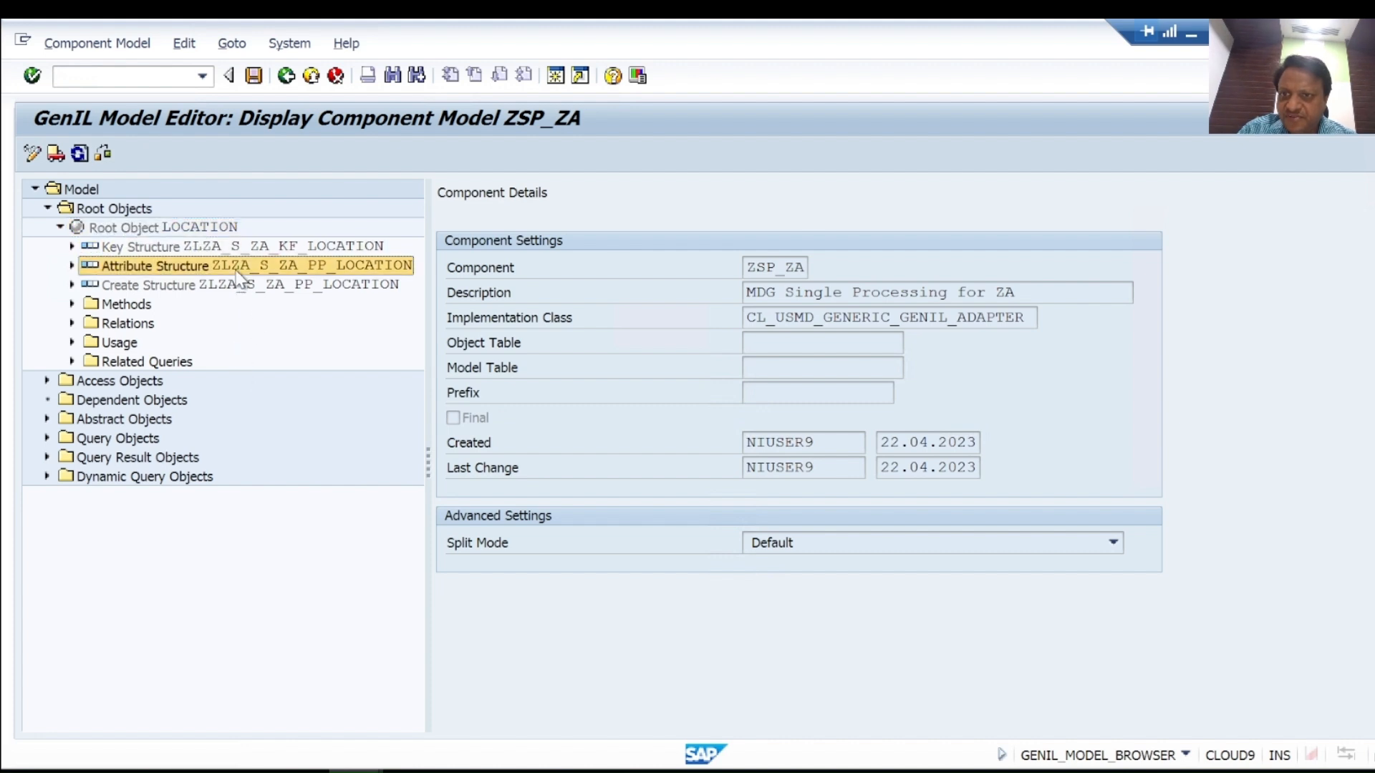
{"action": "left_click", "coordinate": [240, 251]}
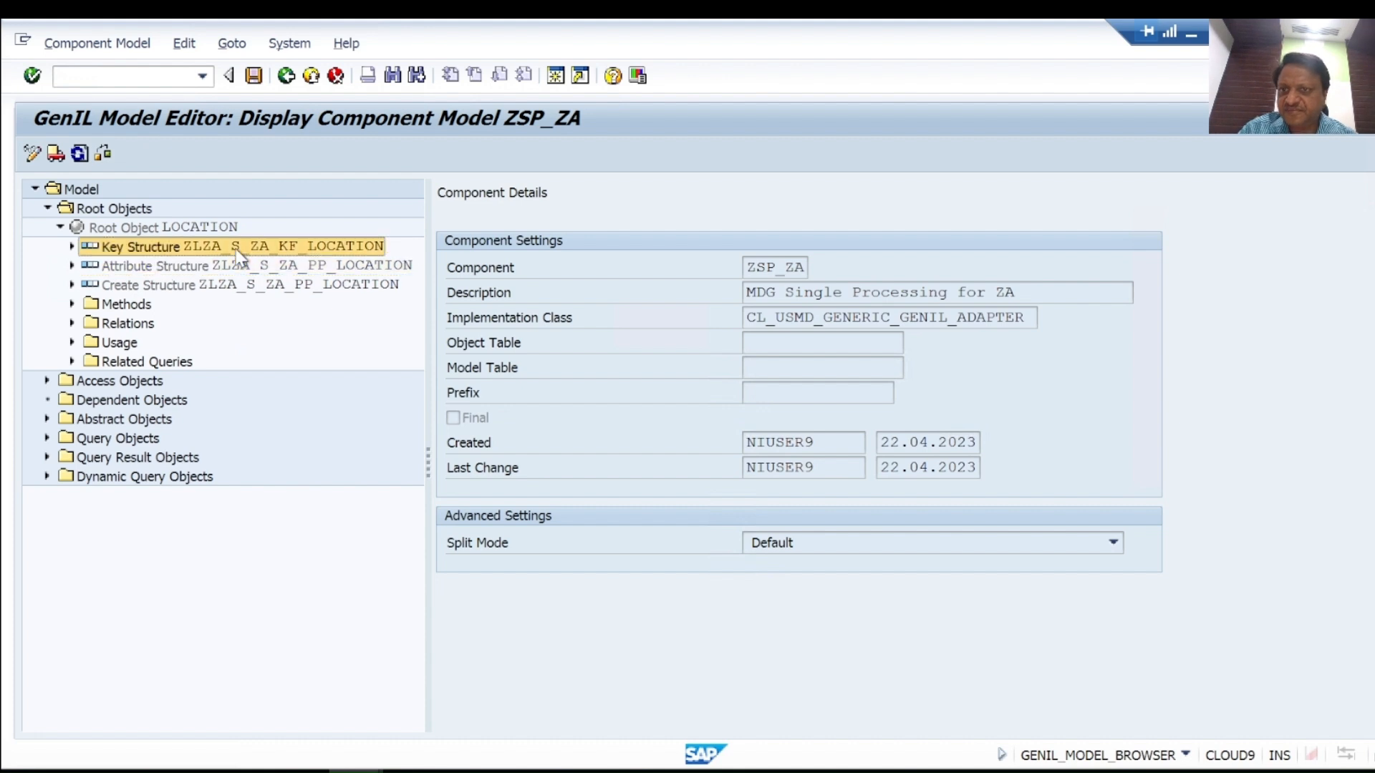
{"action": "left_click", "coordinate": [238, 270]}
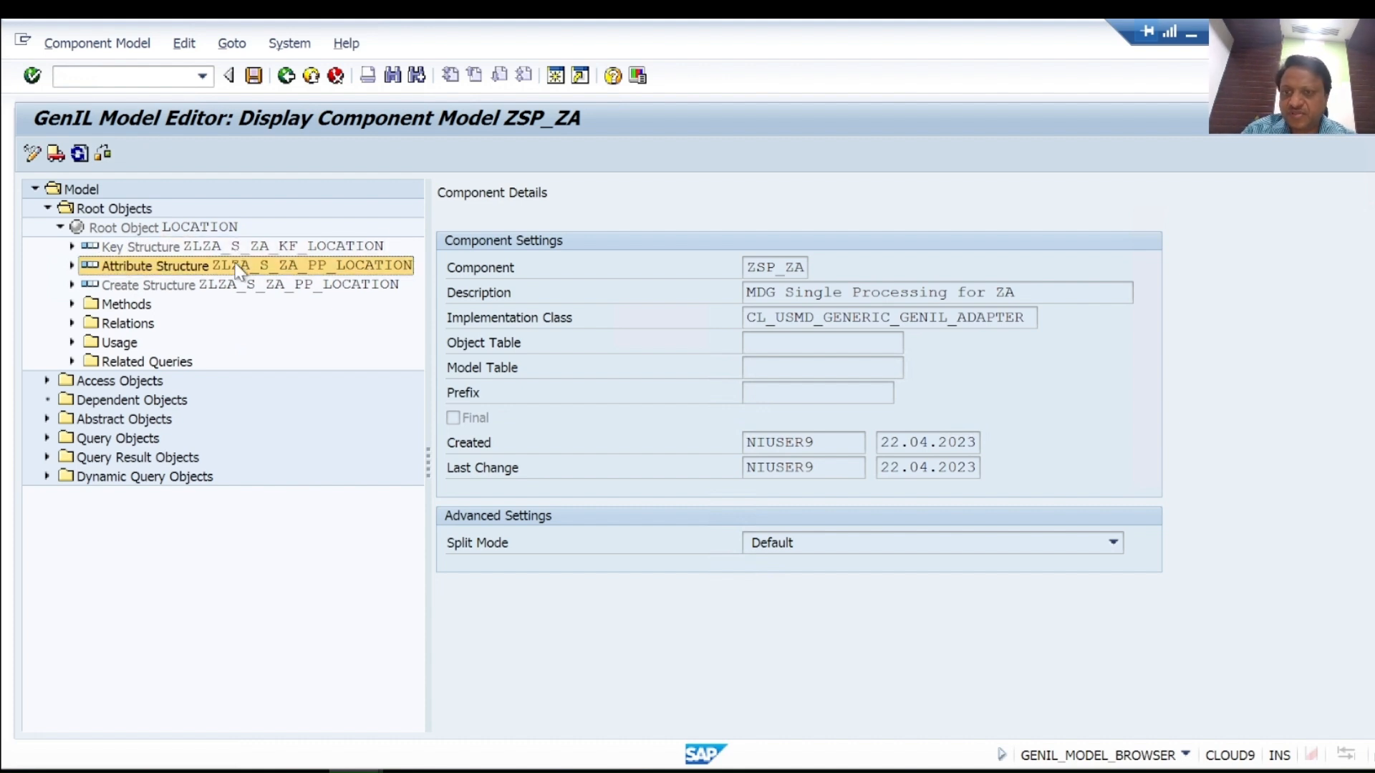